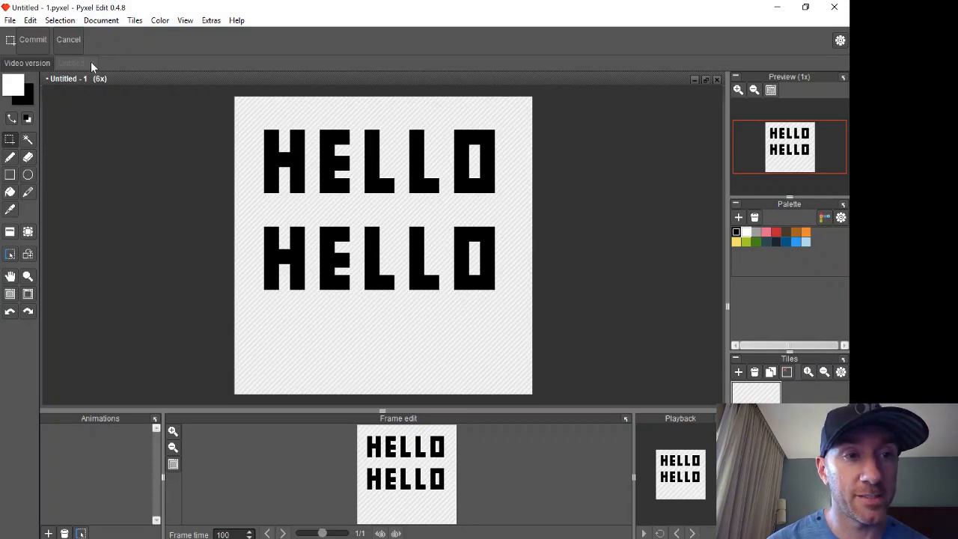
Close the Untitled - 1 document so that only the Video version document stays open
left_click(716, 80)
left_click(417, 292)
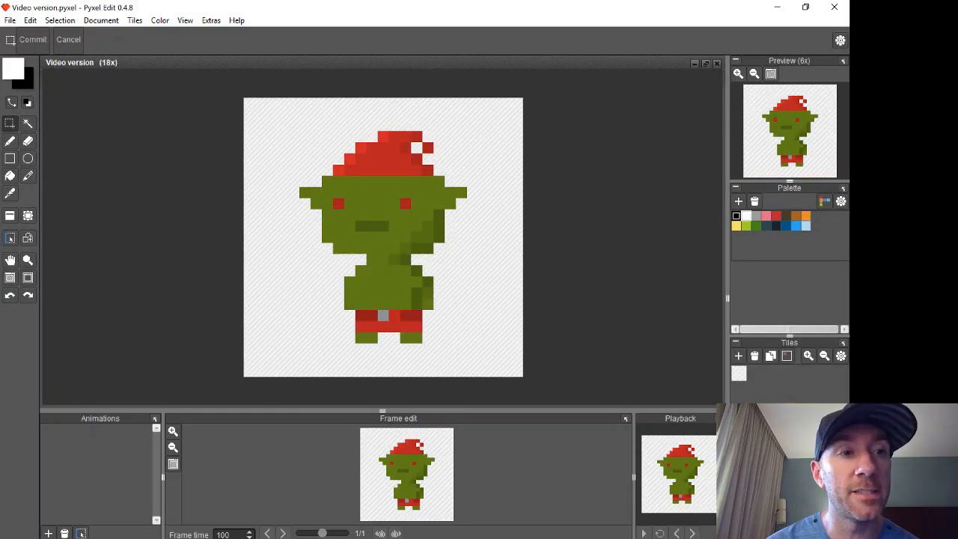
Activate the Pen tool and set its brush size to 1
left_click(9, 141)
left_click_drag(89, 45, 67, 46)
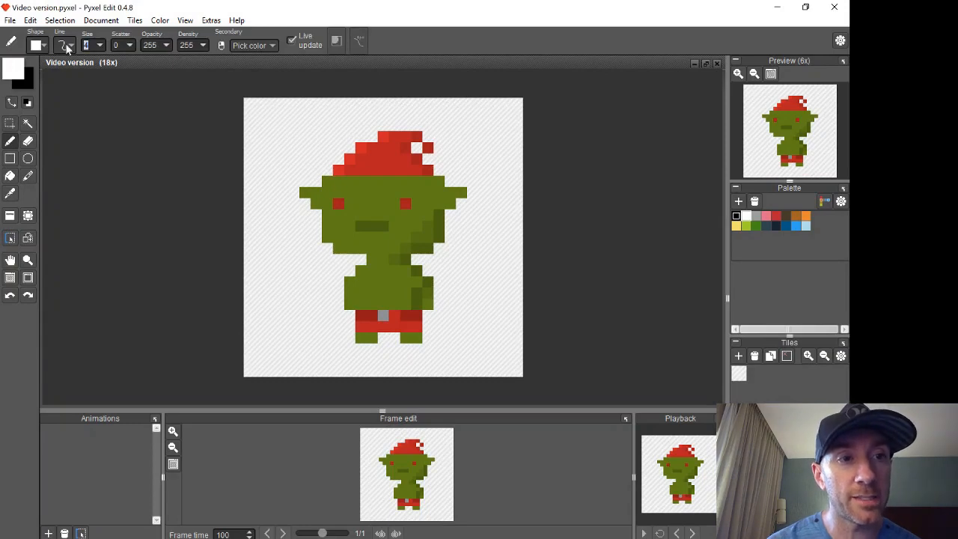
type("1")
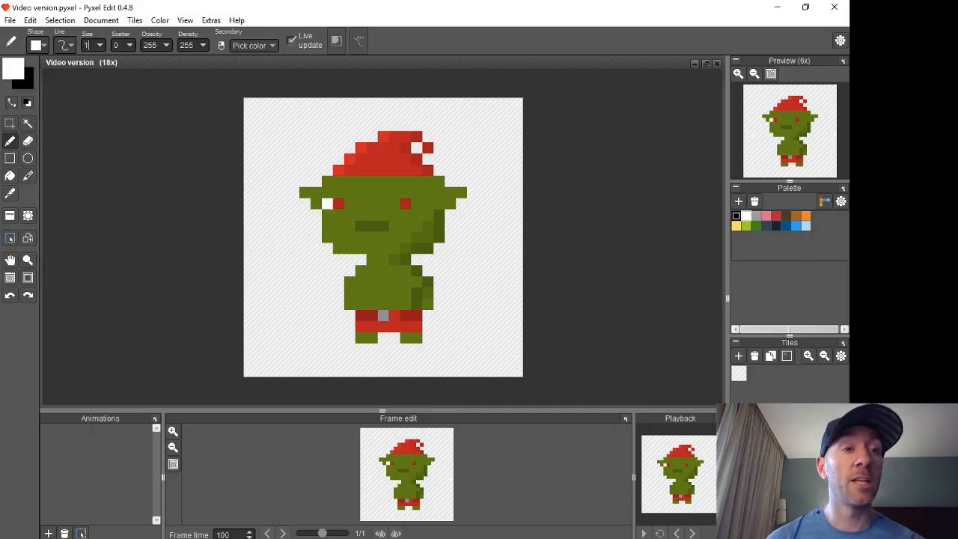
Resize the canvas to 4 tiles wide and 4 tiles high, 100 by 100 pixels
left_click(101, 20)
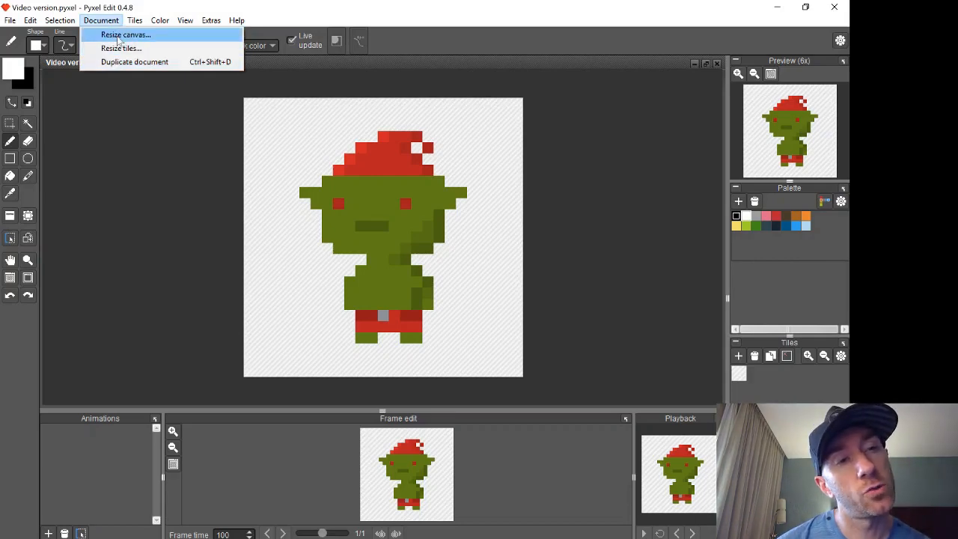
left_click(124, 35)
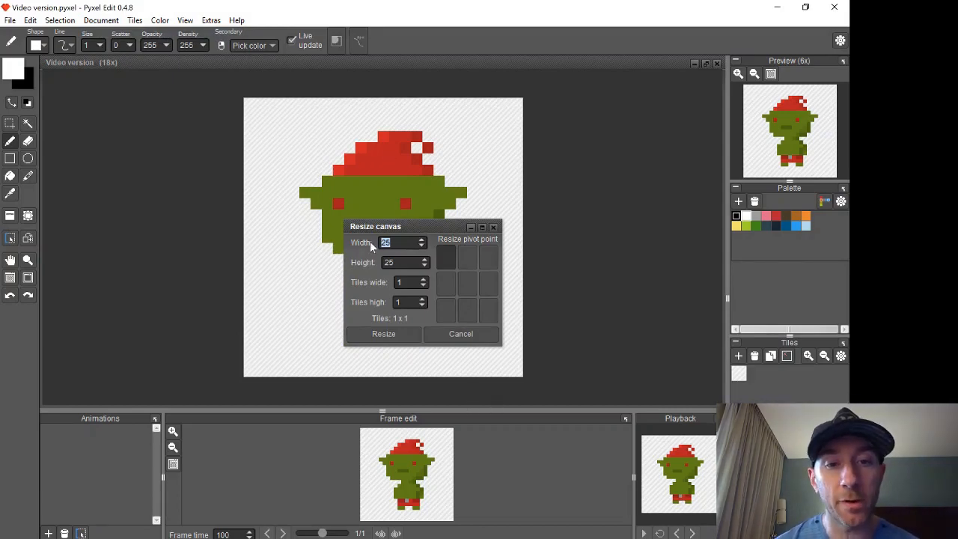
double_click(399, 282)
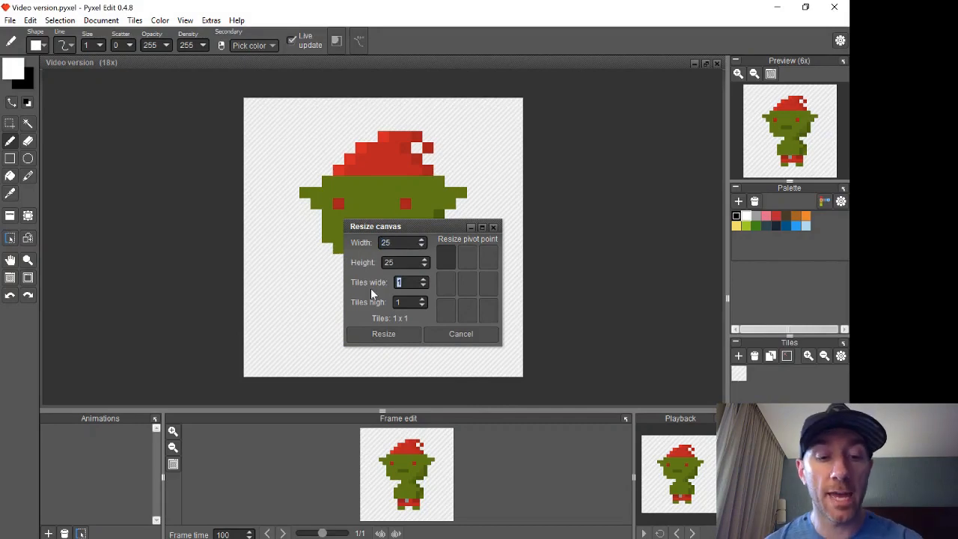
type("44")
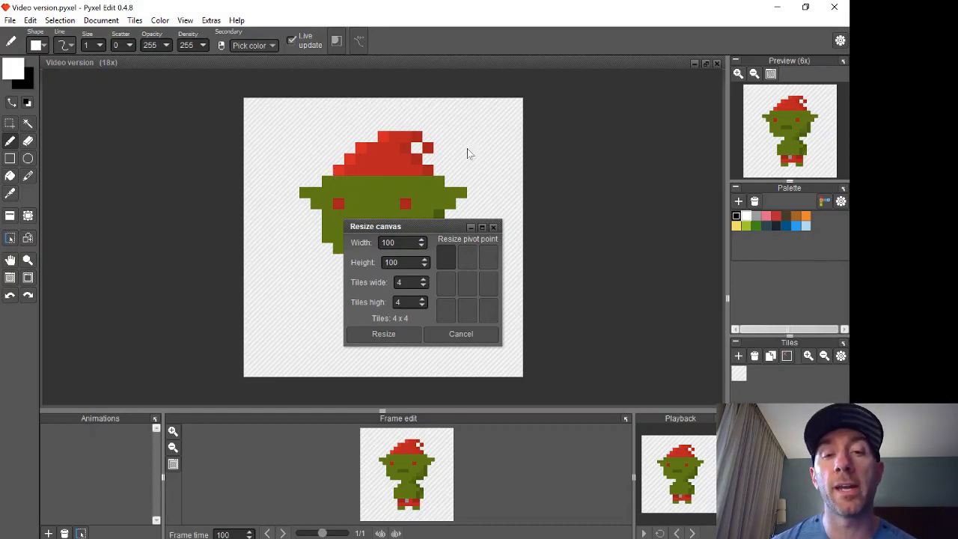
left_click(391, 336)
scroll(449, 302, "down", 3)
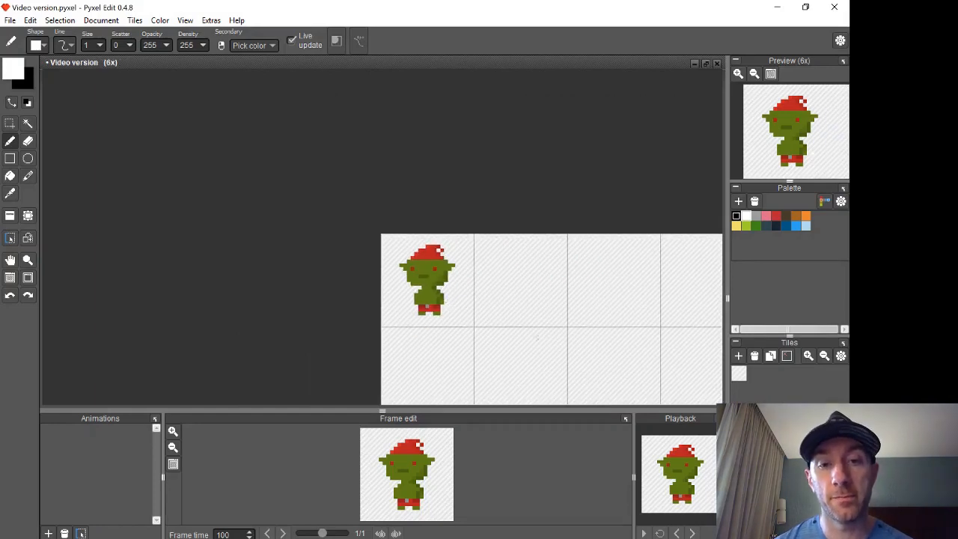
left_click_drag(541, 316, 357, 178)
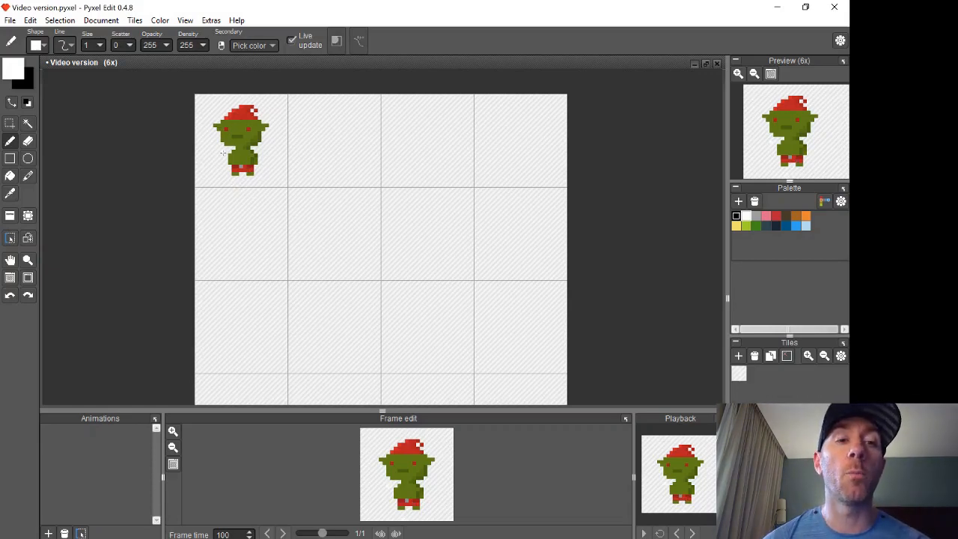
Try copying the goblin's whole tile into the second tile of the top row, and undo the paste
left_click(254, 149)
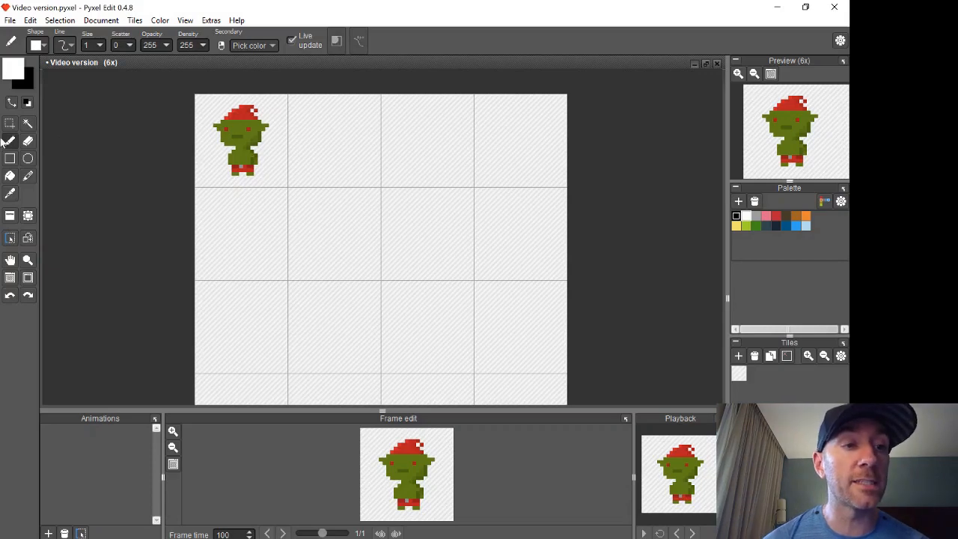
left_click(10, 123)
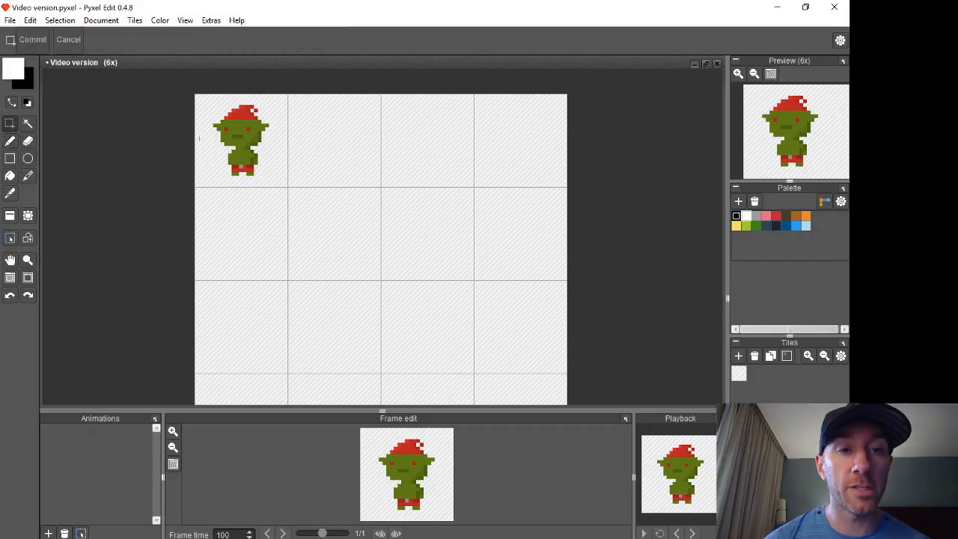
left_click_drag(196, 95, 286, 187)
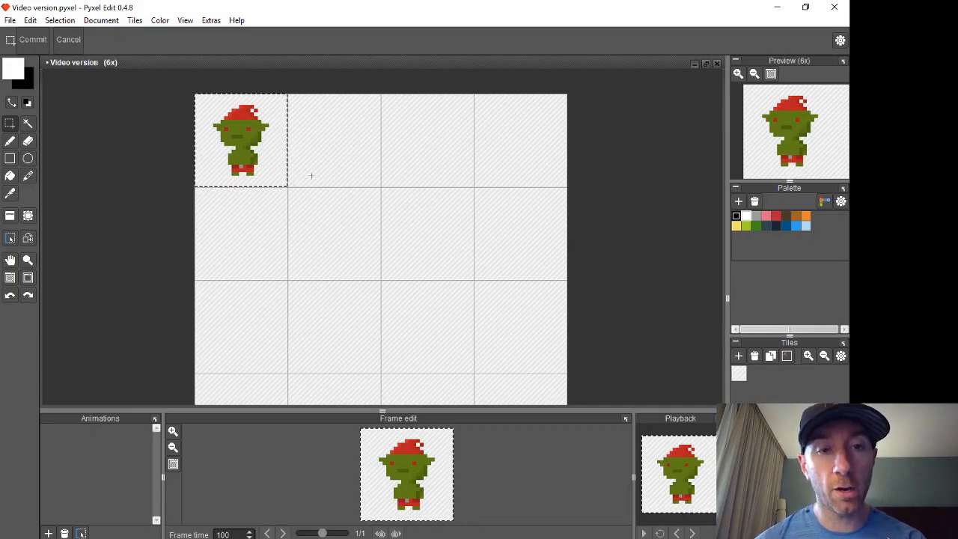
double_click(327, 153)
key("ctrl+v")
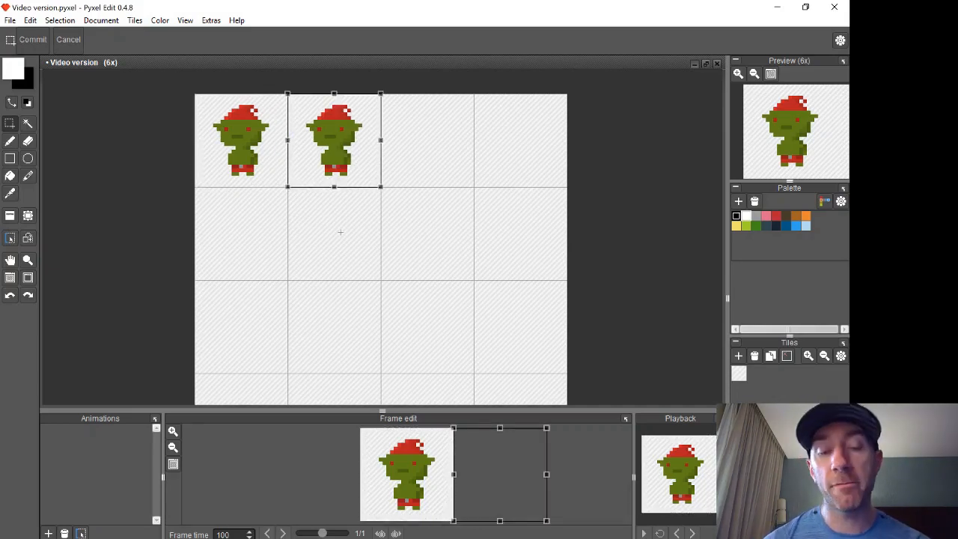
key("Return")
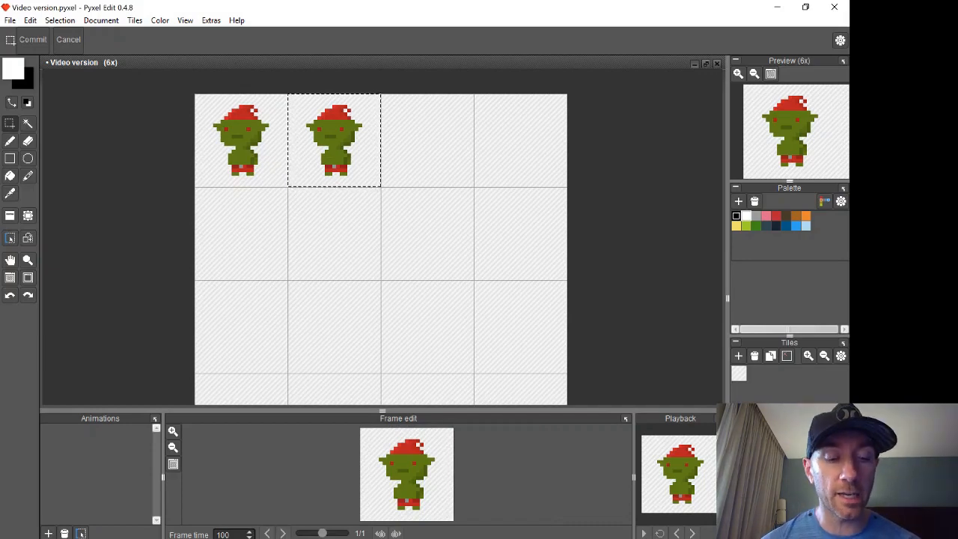
key("ctrl+z")
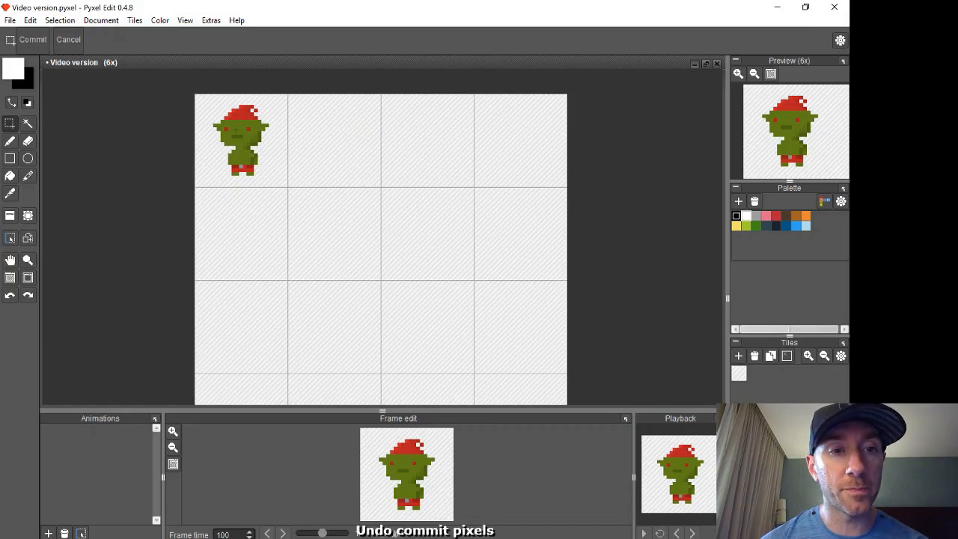
Copy a loose selection around the goblin into the second top-row tile, align it by hand, and delete that copy
left_click_drag(198, 96, 281, 180)
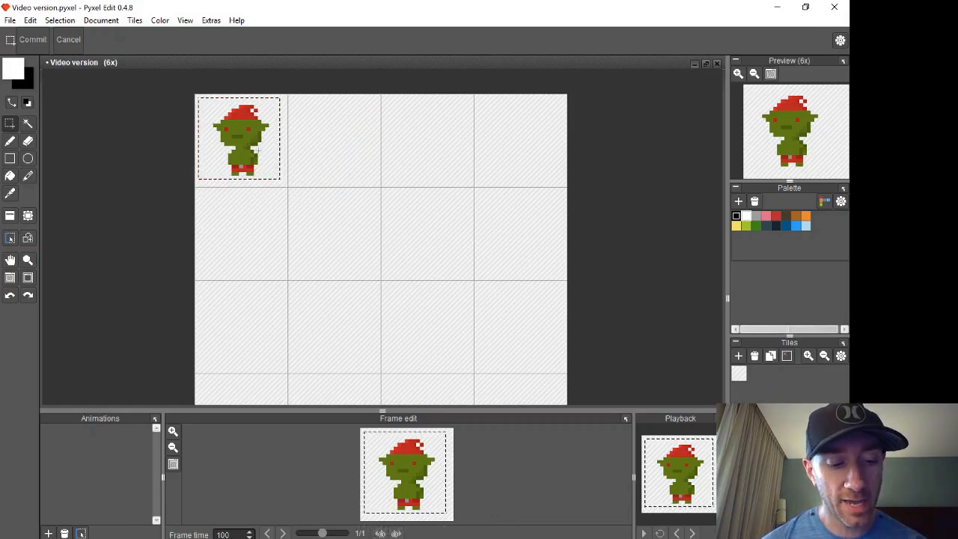
left_click_drag(240, 145, 242, 146)
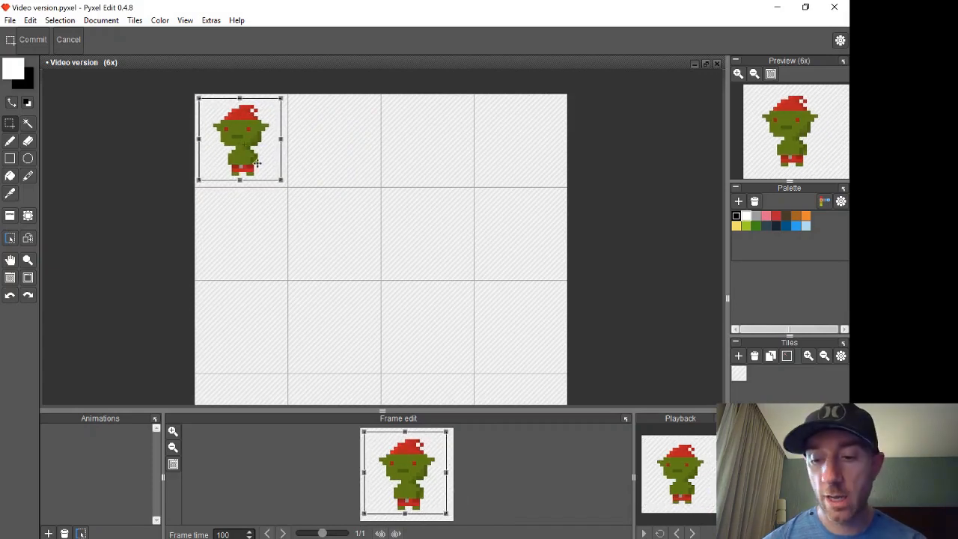
key("Return")
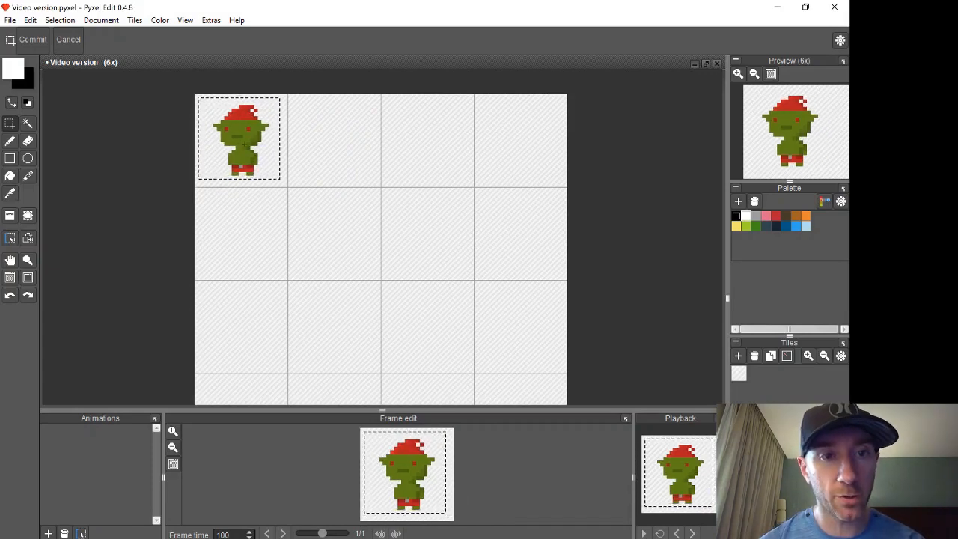
key("ctrl+v")
left_click_drag(263, 161, 355, 163)
key("Right")
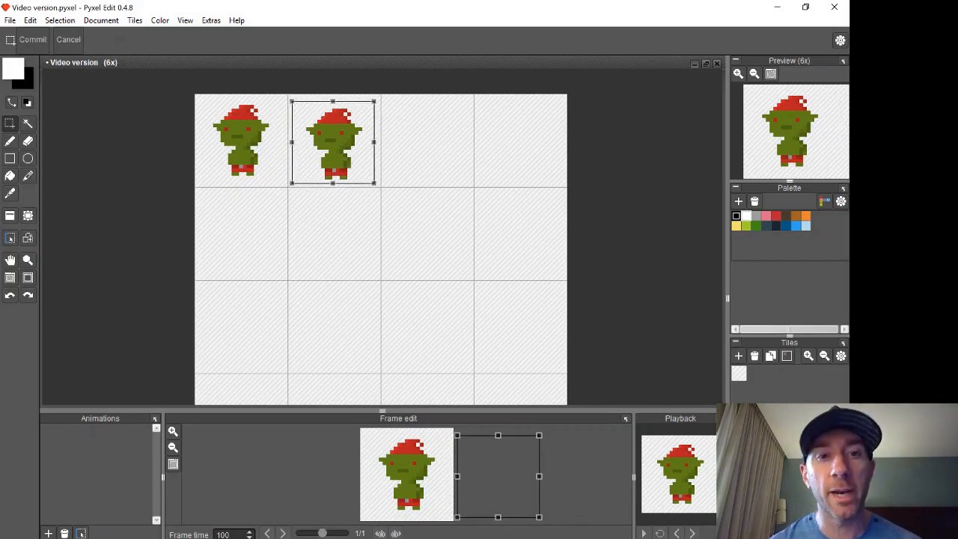
left_click_drag(356, 154, 356, 150)
key("Up")
key("Return")
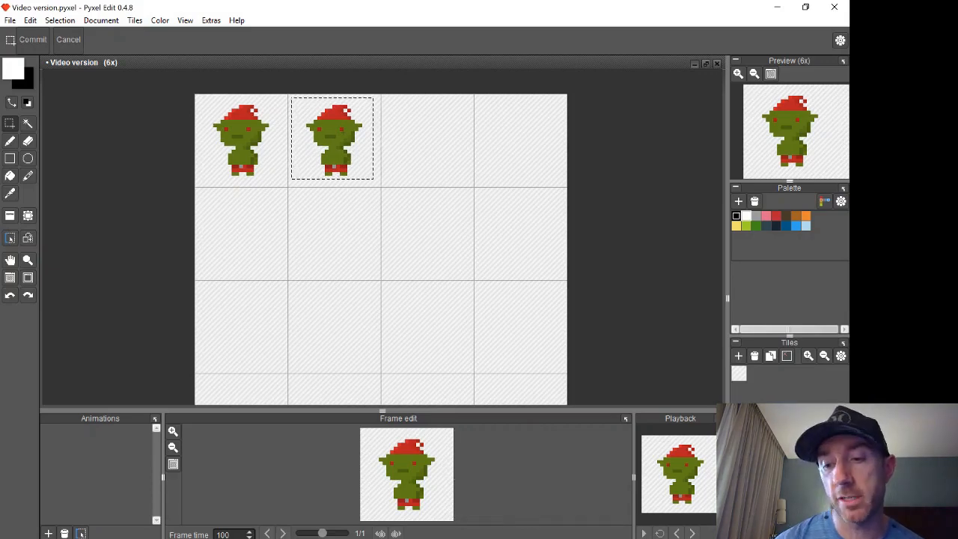
key("Delete")
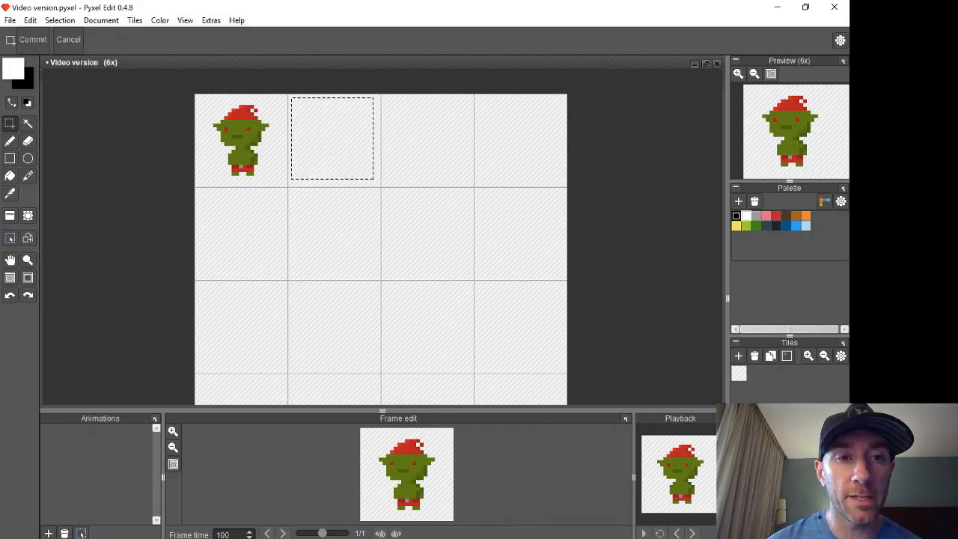
Copy the goblin's entire first tile and paste it into the second tile of the top row
double_click(208, 152)
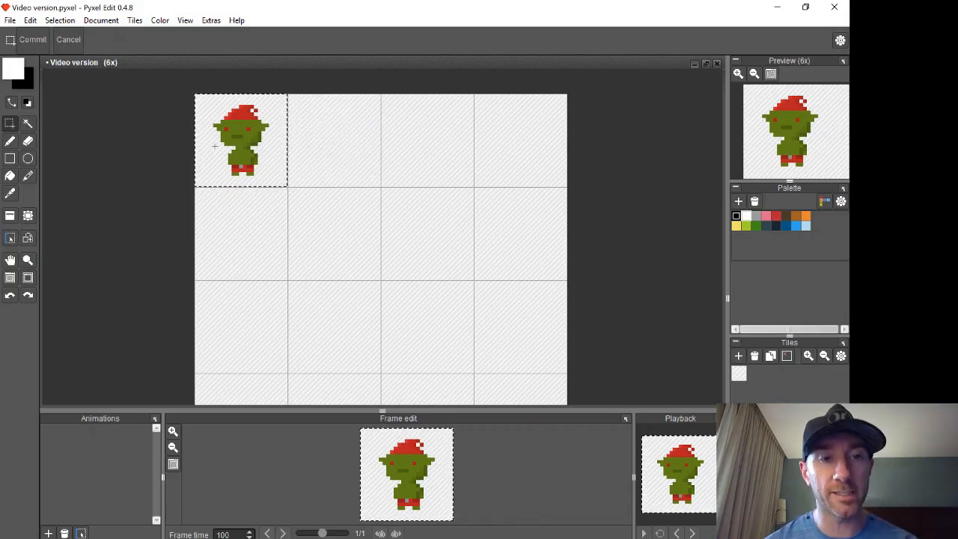
left_click(319, 170)
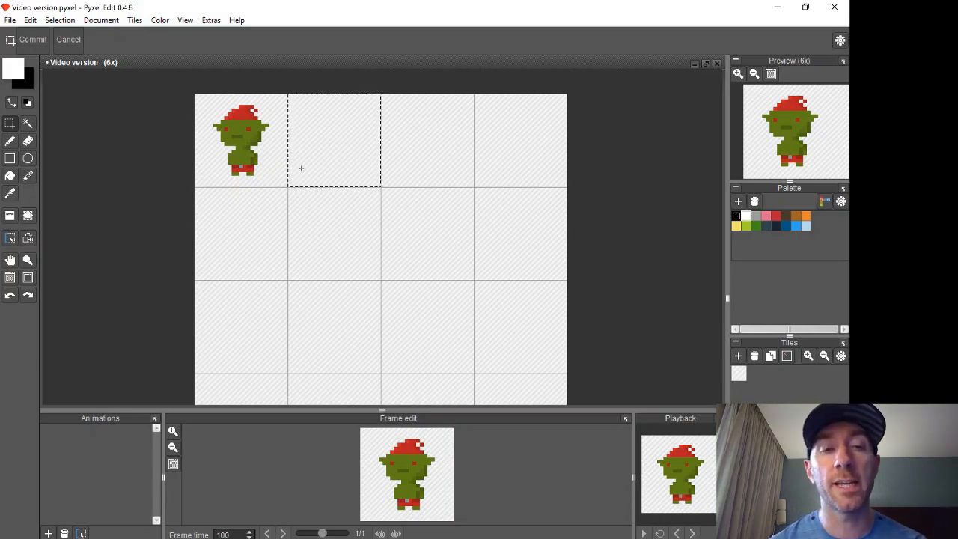
key("ctrl+v")
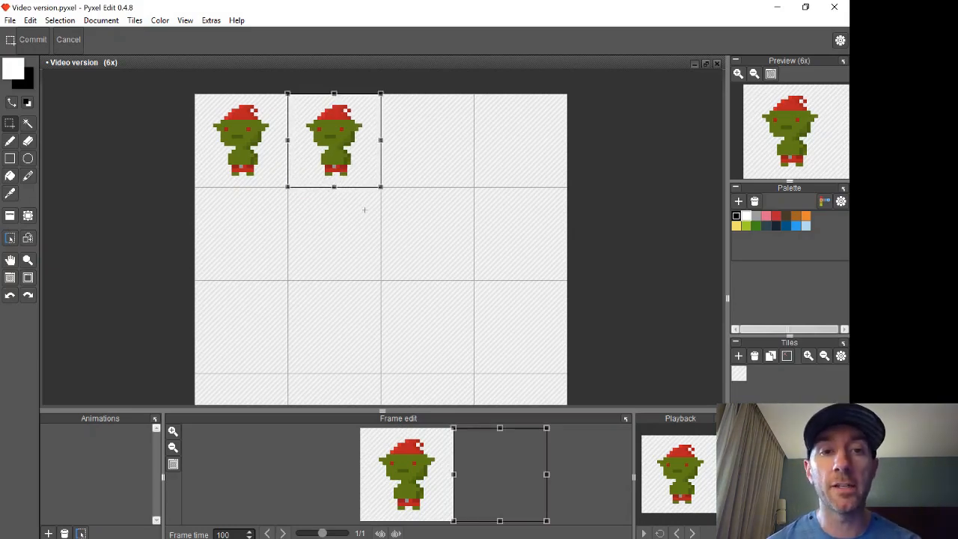
key("Return")
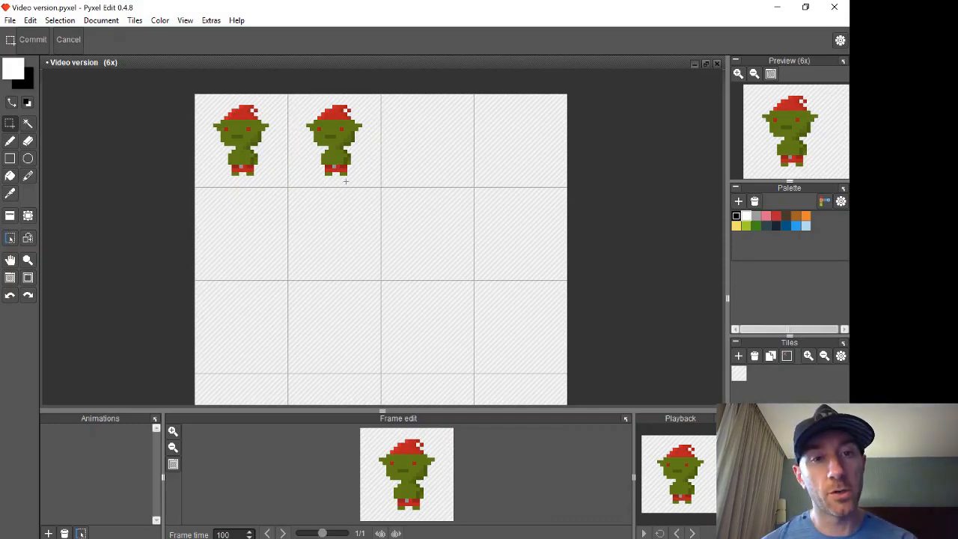
Select the second tile of the top row and delete the goblin copy in it
left_click(311, 151)
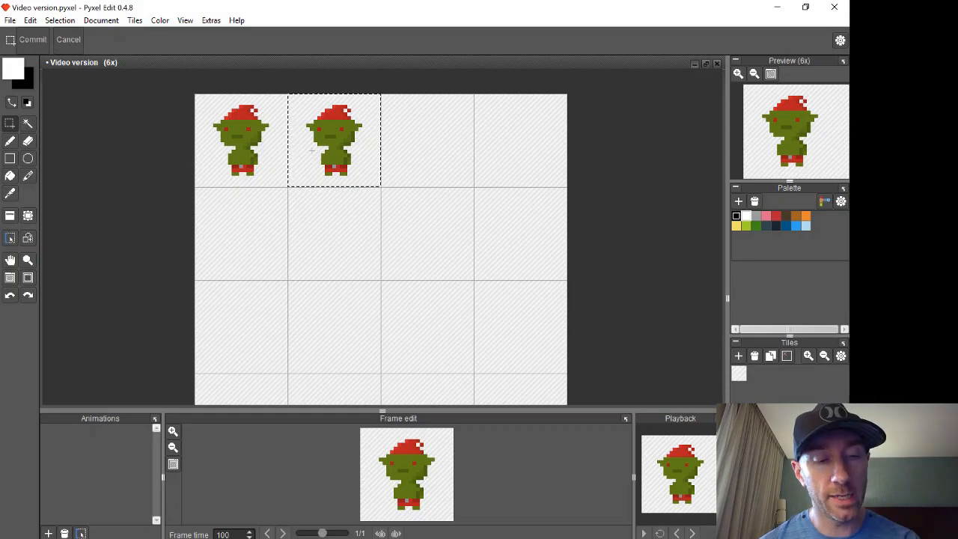
key("ctrl+z")
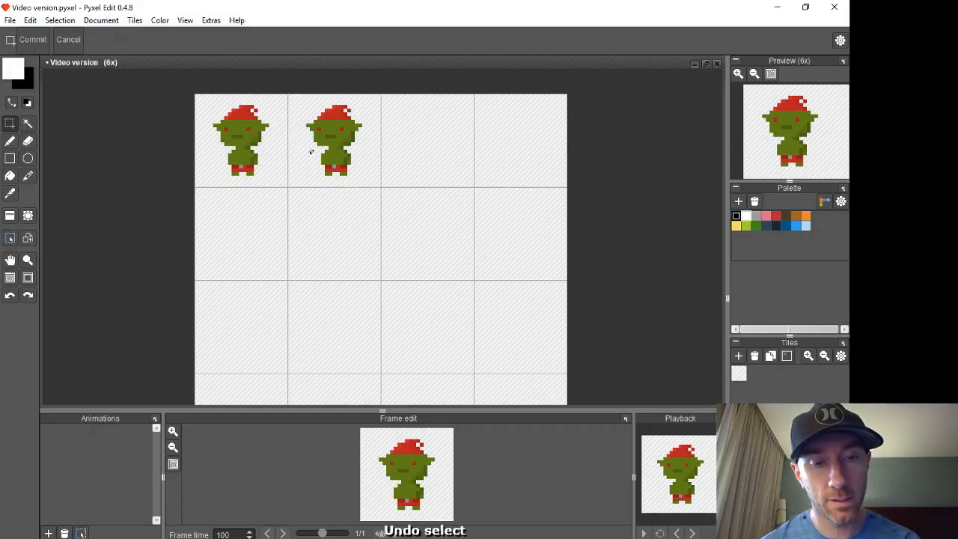
left_click(311, 151)
key("Delete")
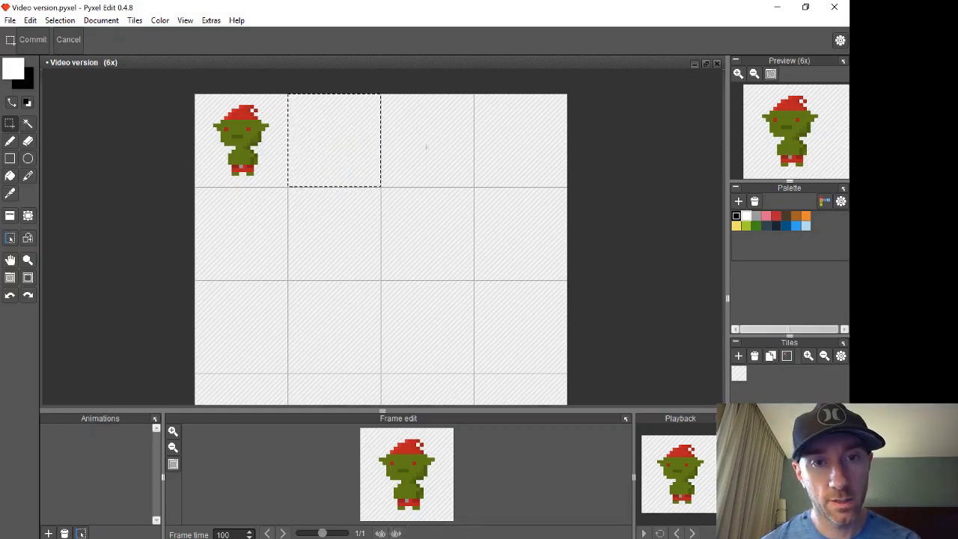
Paste the copied goblin into the fourth tile of the top row and clear the selection
left_click(526, 138)
key("ctrl+v")
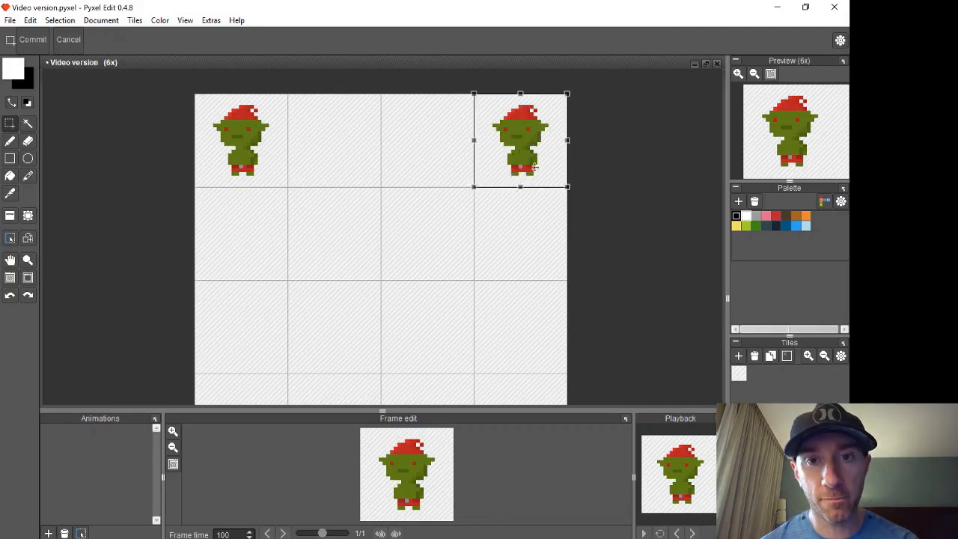
key("Return")
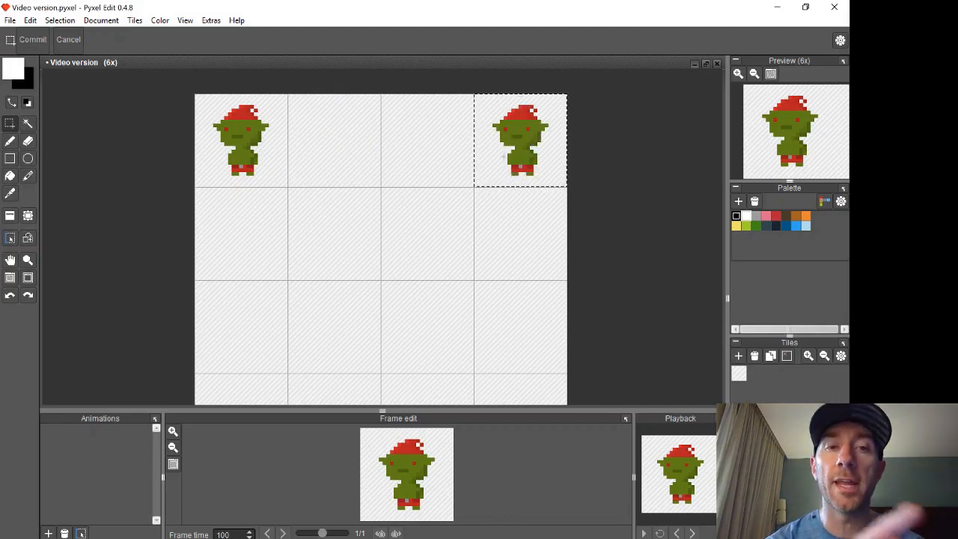
key("ctrl+d")
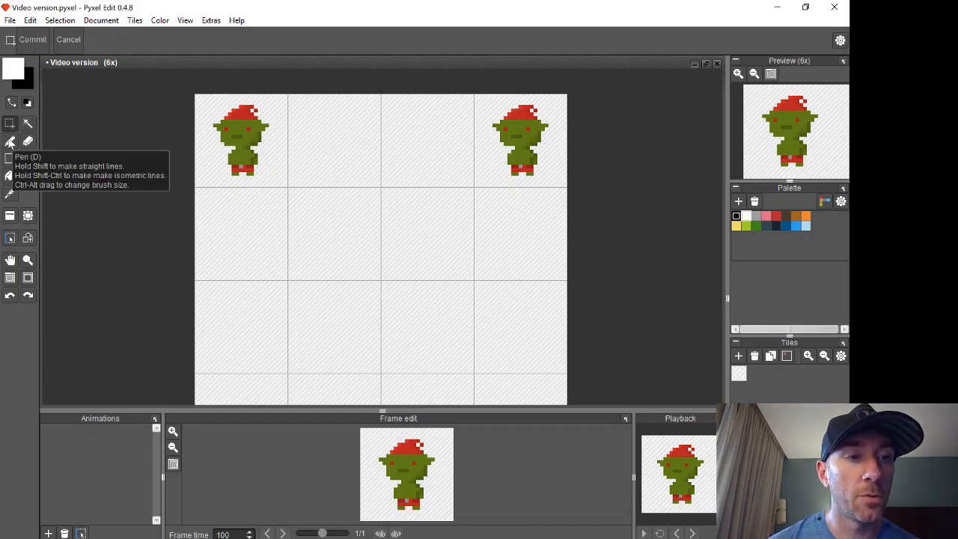
Sample the body green of the goblin in the fourth top-row tile as the pen colour
left_click(10, 142)
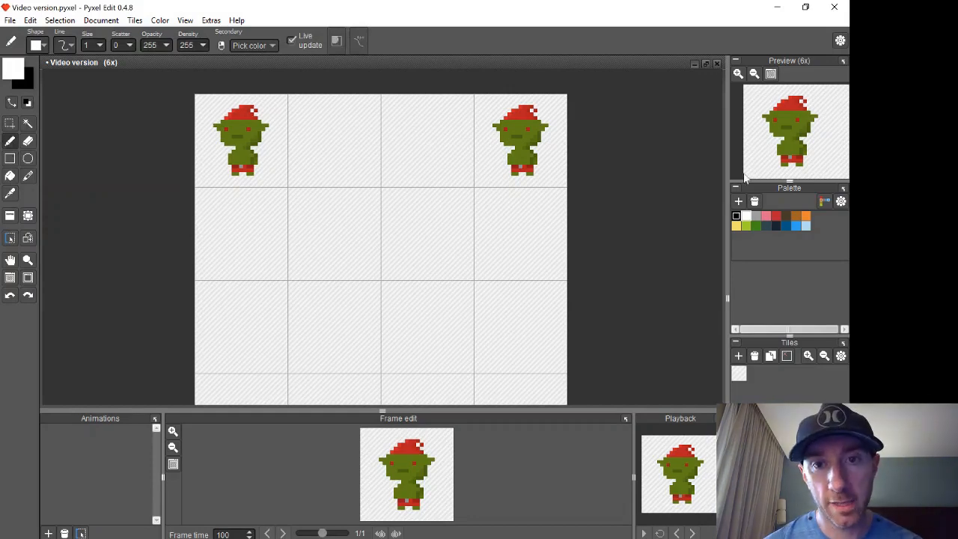
key("i")
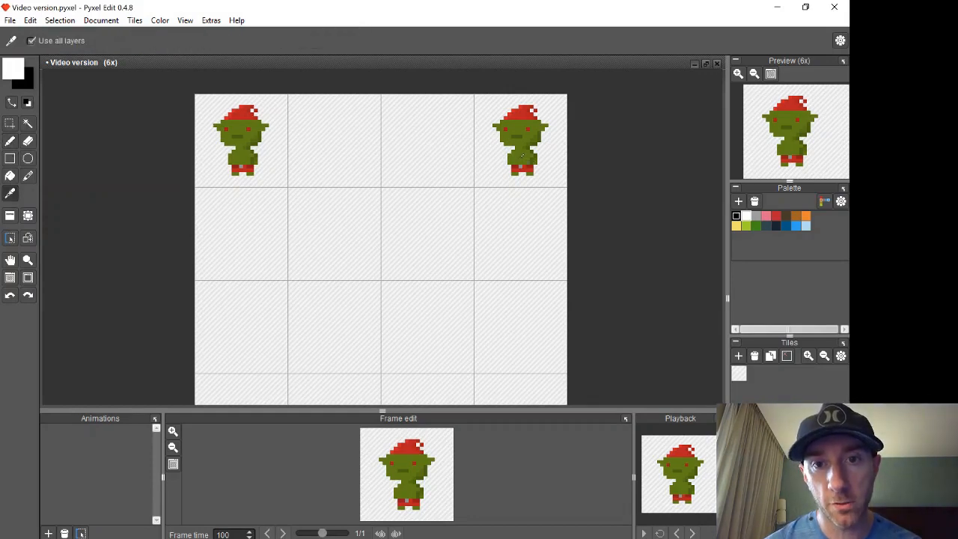
left_click(521, 155)
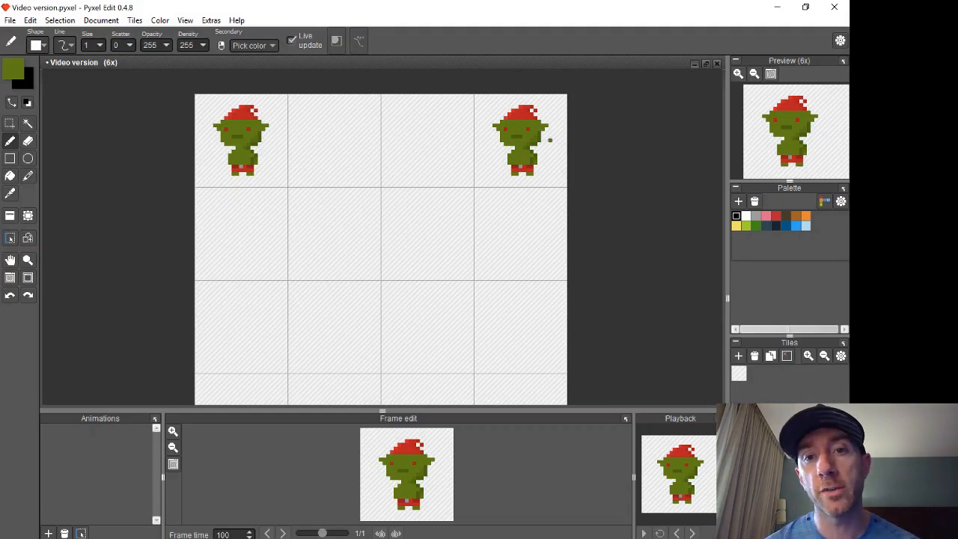
scroll(549, 140, "up", 4)
scroll(550, 140, "down", 3)
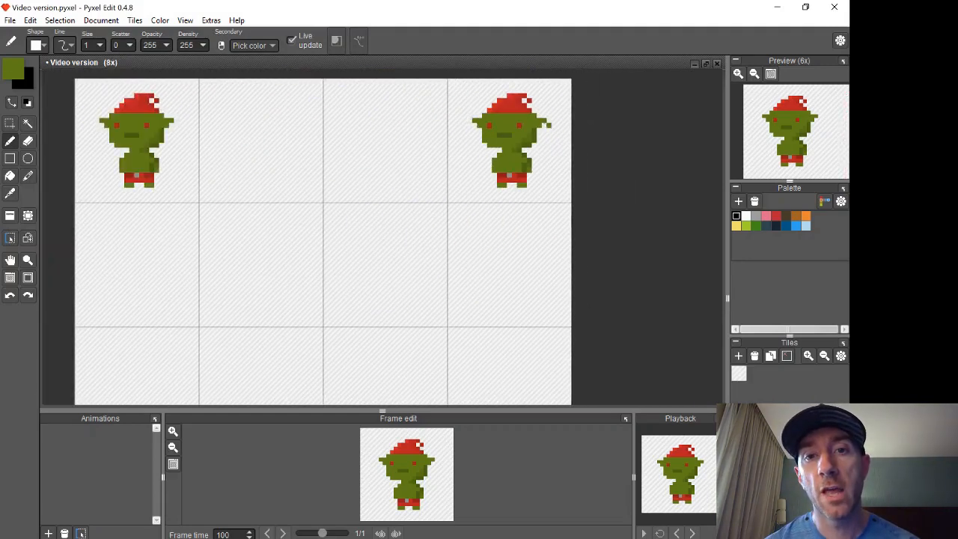
scroll(546, 120, "up", 3)
scroll(547, 120, "down", 2)
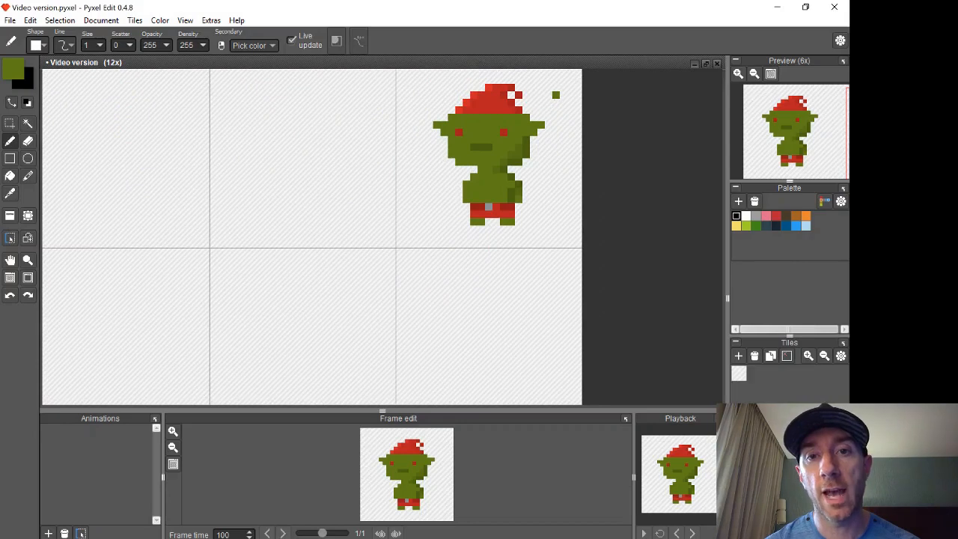
scroll(556, 94, "up", 3)
scroll(555, 98, "down", 4)
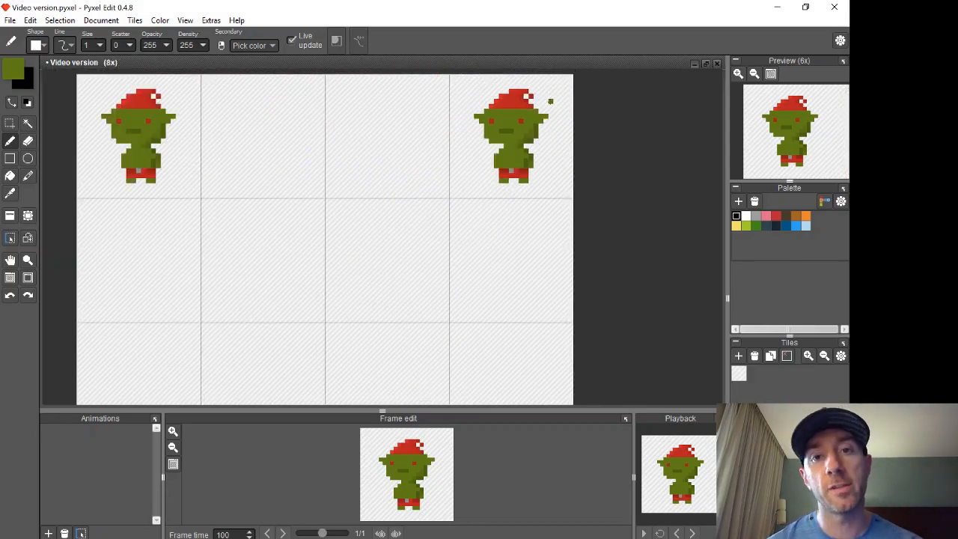
left_click(118, 174)
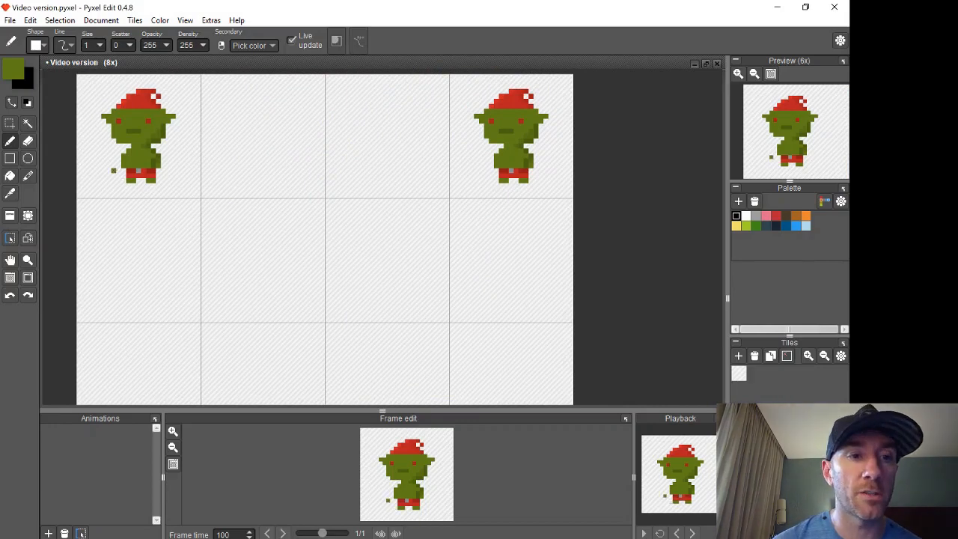
scroll(119, 174, "up", 5)
scroll(115, 171, "down", 5)
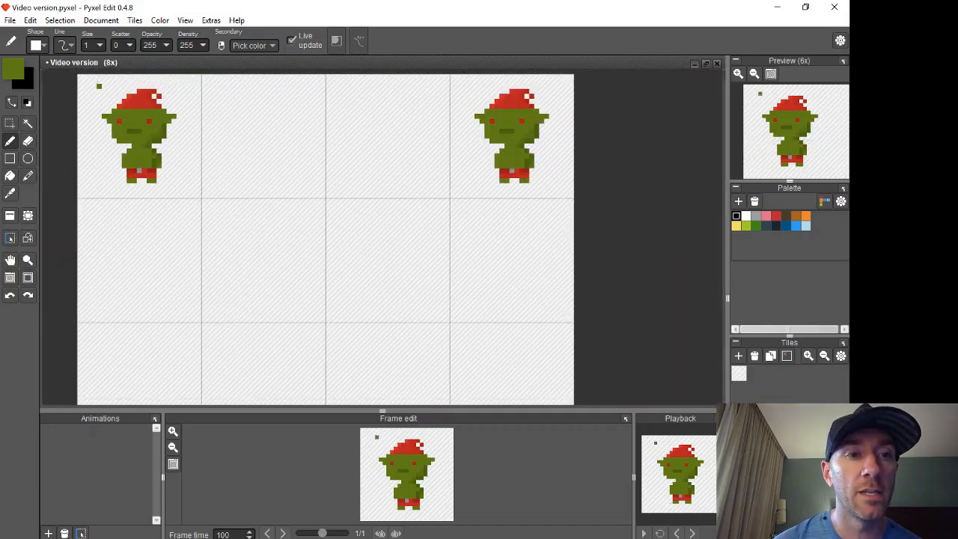
scroll(98, 84, "up", 3)
scroll(96, 83, "down", 3)
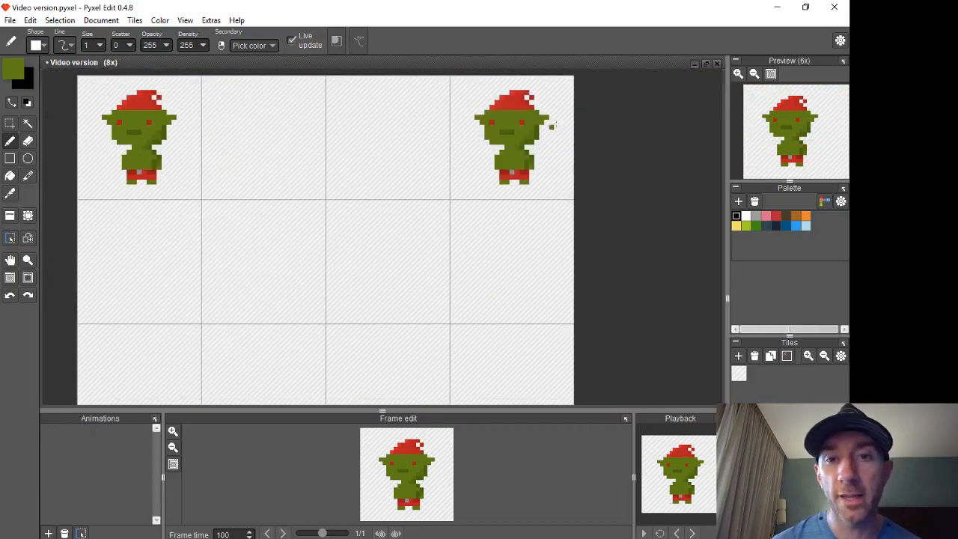
Extend the left-hand arm of the goblin in the fourth top-row tile outward and erase the pixels below, leaving a one-pixel-high, two-pixel-long arm
scroll(554, 116, "up", 2)
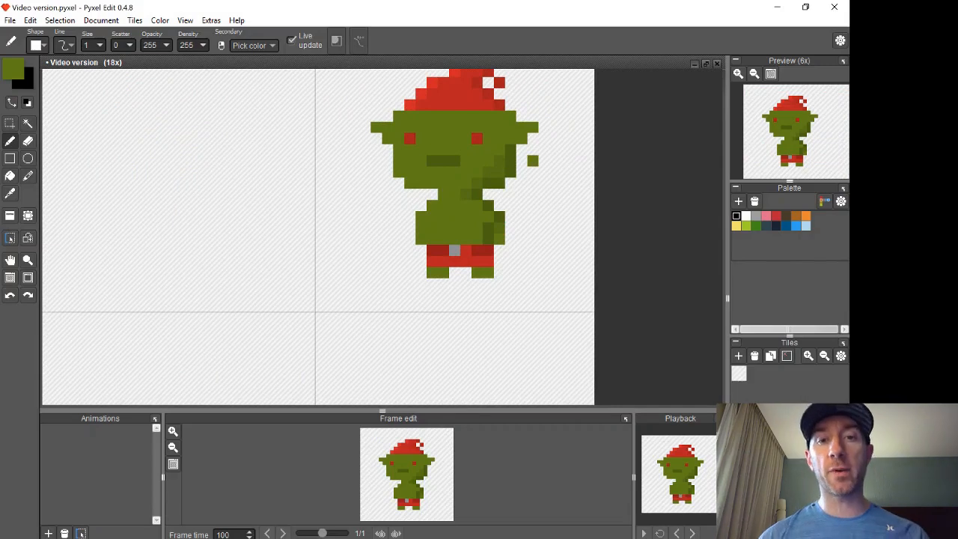
key("space")
left_click_drag(534, 154, 496, 218)
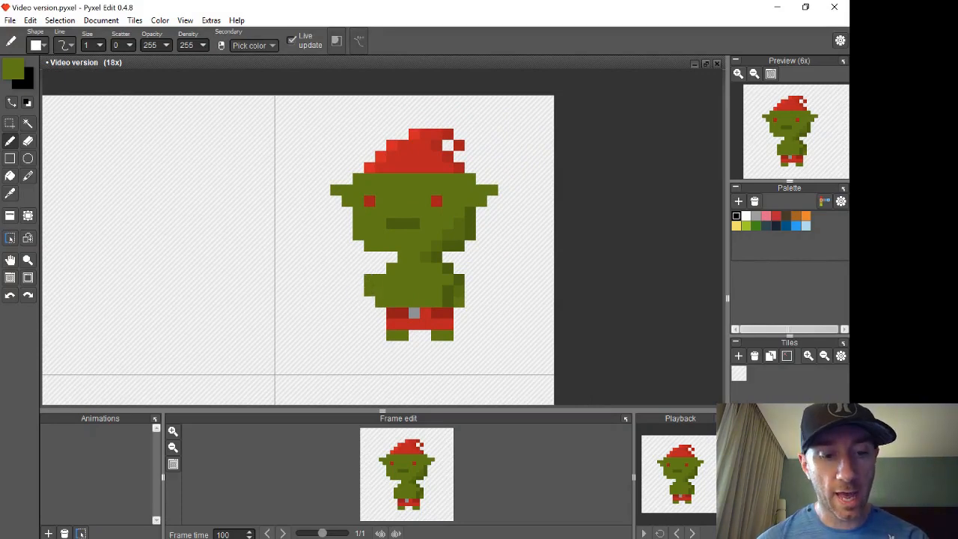
key("e")
left_click(379, 291)
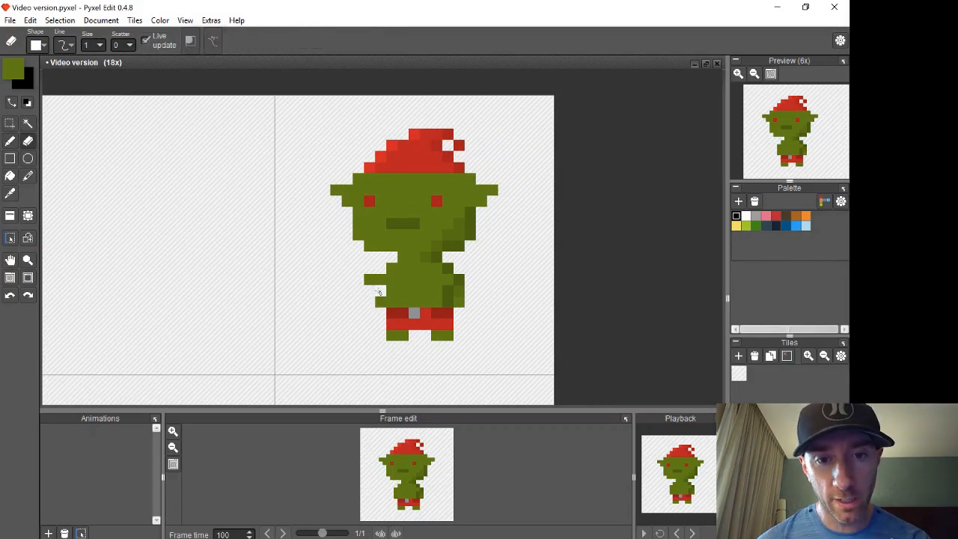
left_click(380, 298)
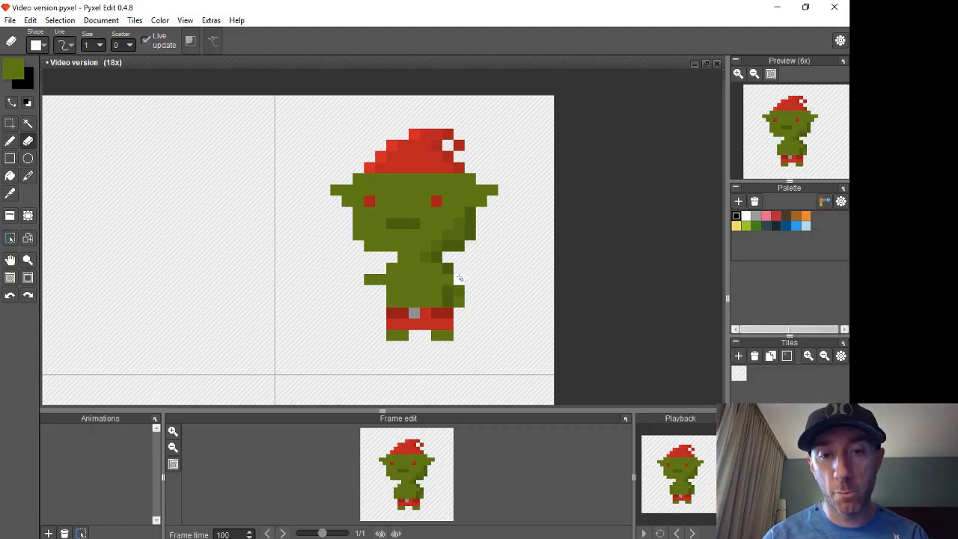
Erase the right-hand arm sticking out of the fourth tile's goblin and draw it across the torso in a sampled darker shading green
left_click(459, 297)
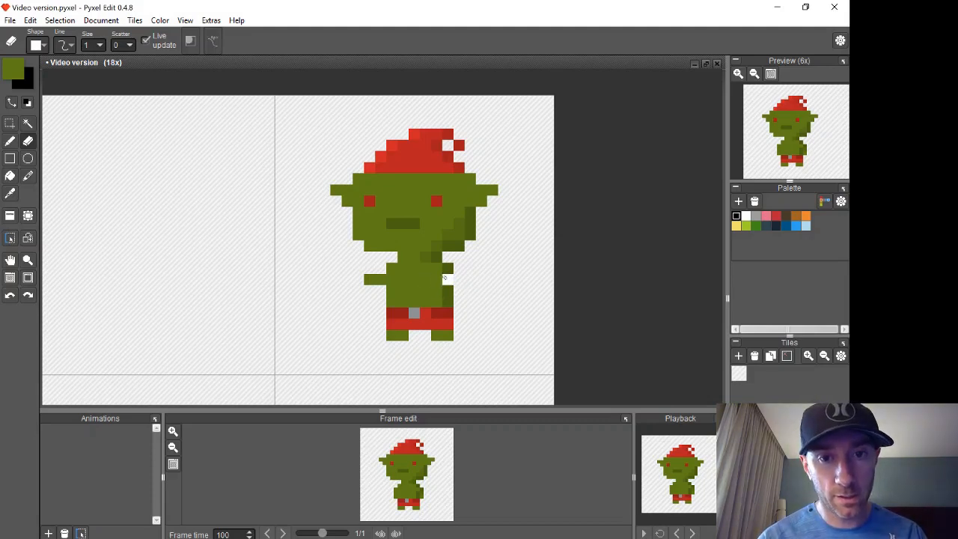
key("i")
key("b")
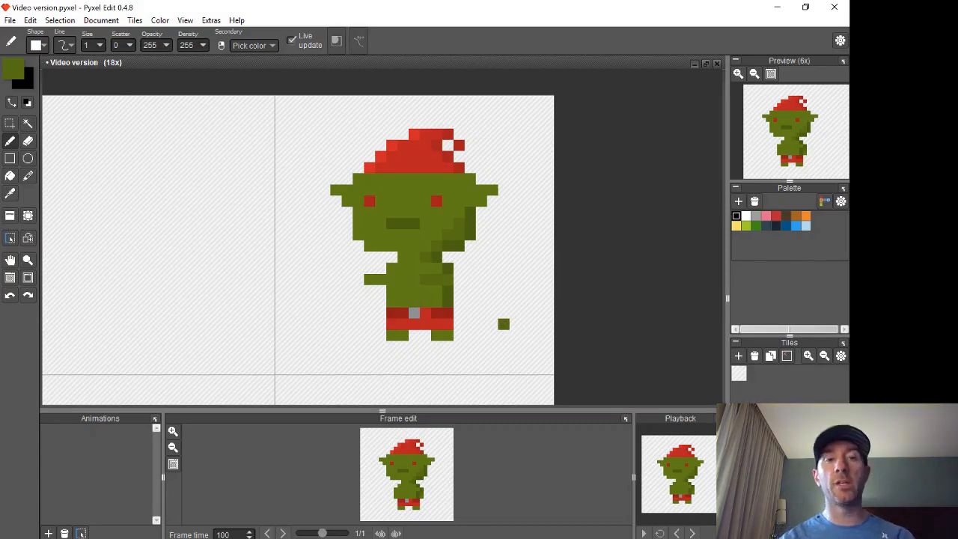
Duplicate the goblin's entire fourth top-row tile into the third tile, aligned to the grid, and clear the selection
scroll(212, 280, "down", 1)
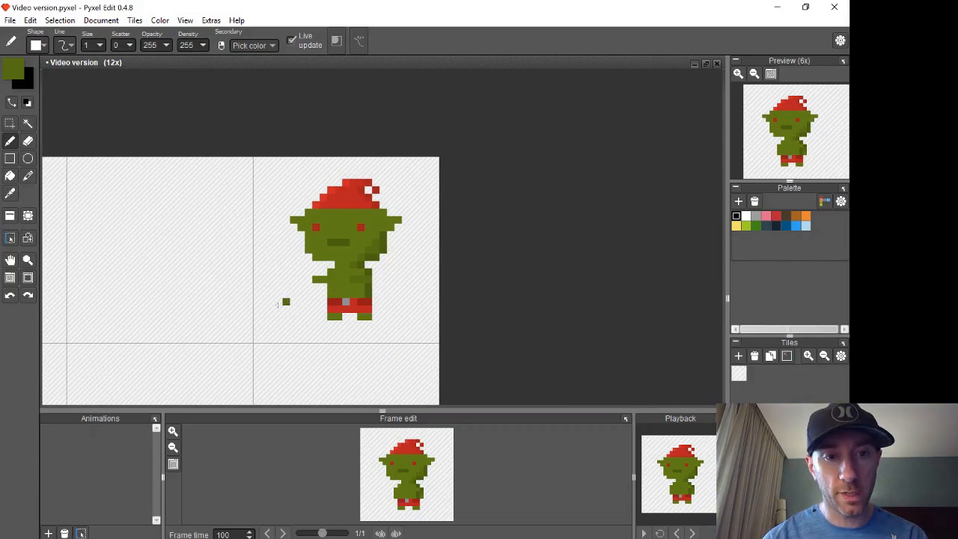
key("space")
mouse_move(207, 312)
left_mouse_down()
mouse_move(399, 284)
mouse_move(511, 254)
mouse_move(443, 266)
left_mouse_up()
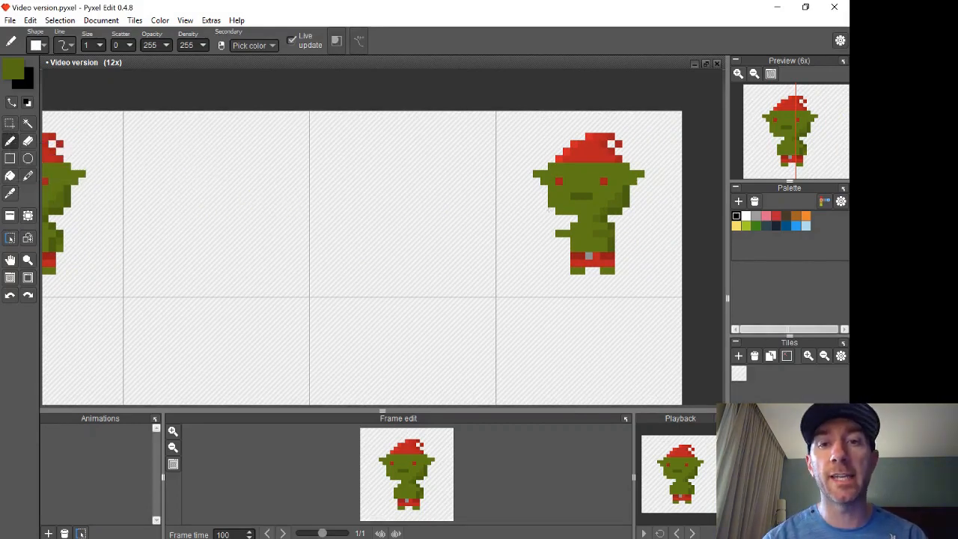
key("space")
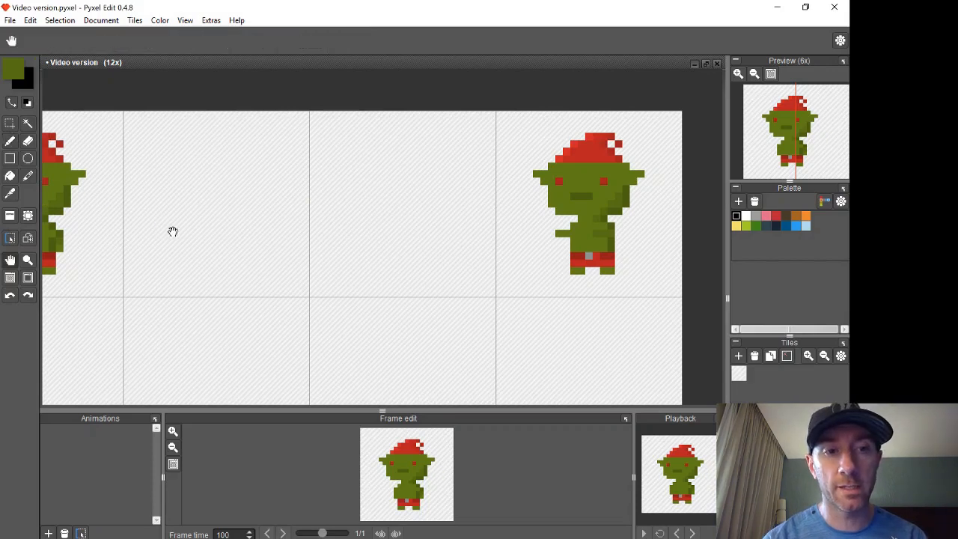
left_click_drag(171, 232, 227, 227)
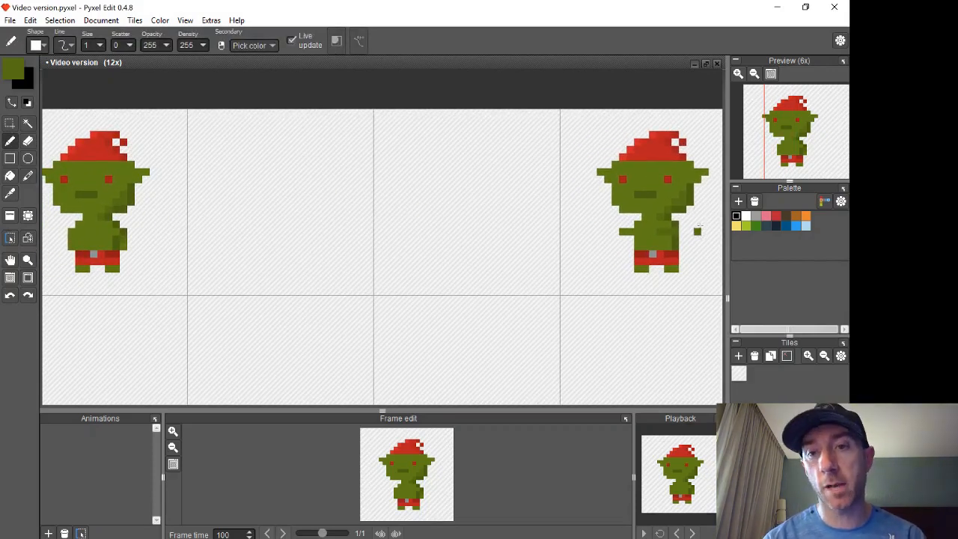
left_click(10, 123)
double_click(594, 202)
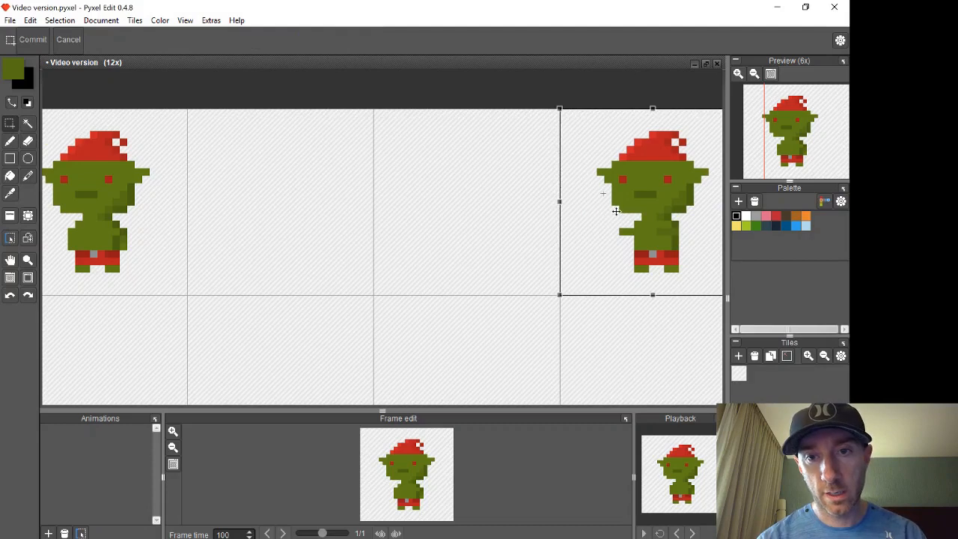
left_click_drag(616, 212, 430, 212)
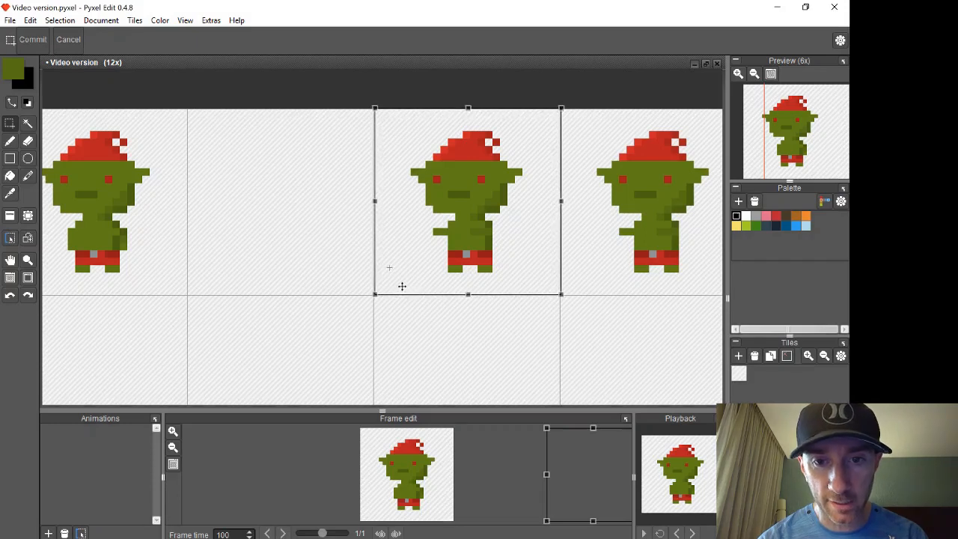
key("Return")
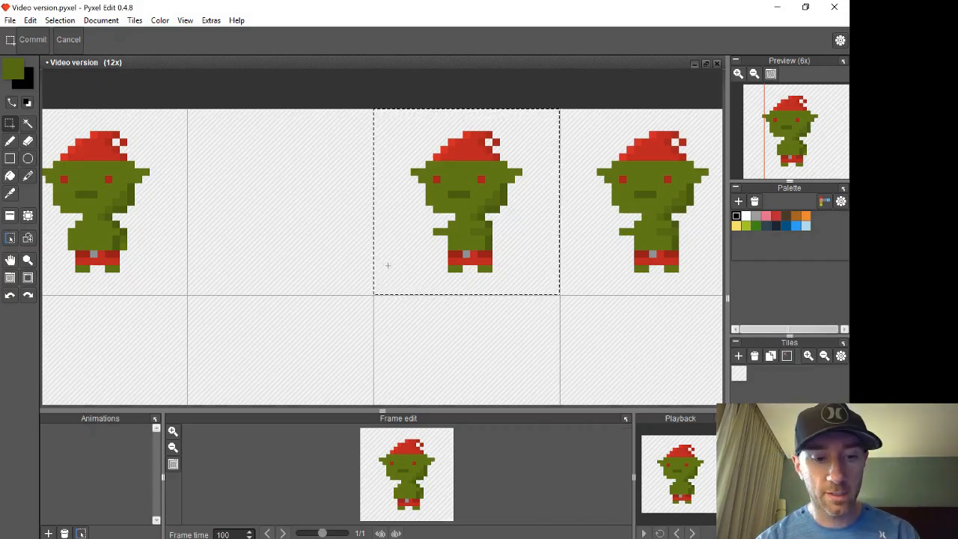
left_click(406, 262)
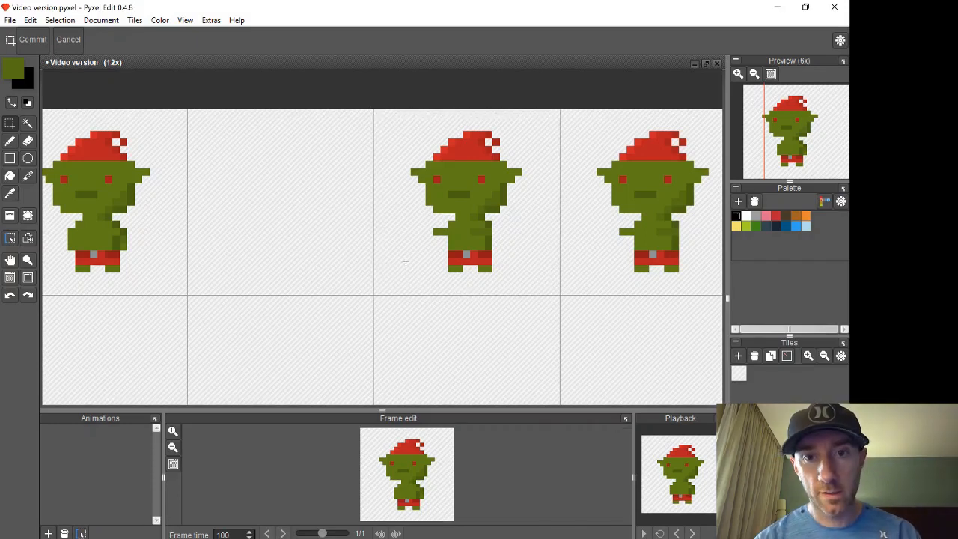
Paste a copy of the first tile's original goblin into the empty second tile of the top row and clear the selection
left_click(11, 143)
left_click(265, 209)
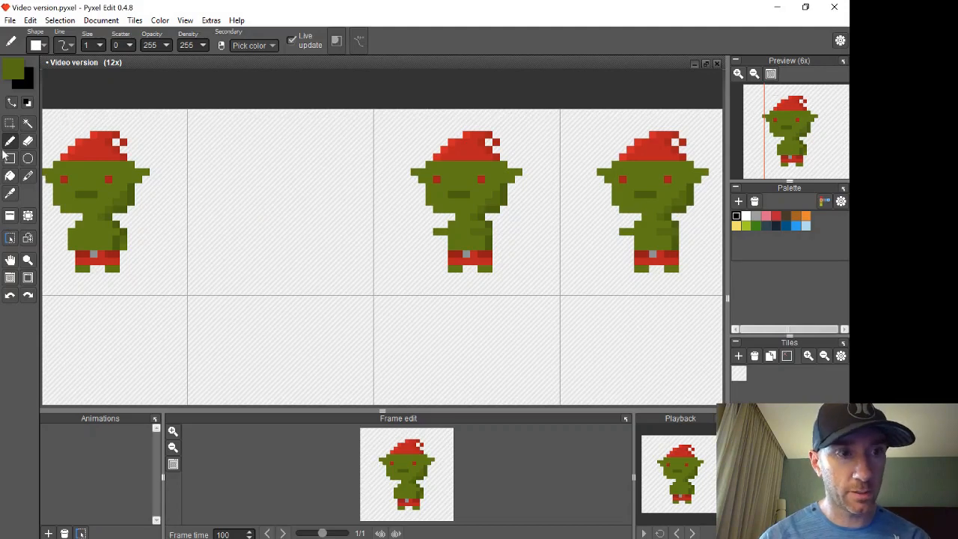
left_click(9, 122)
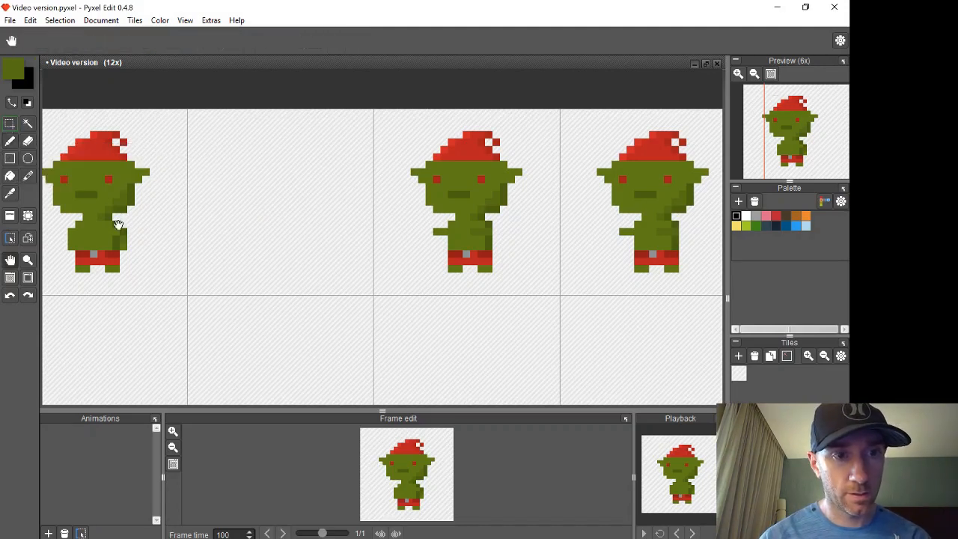
left_click_drag(118, 224, 319, 230)
double_click(283, 201)
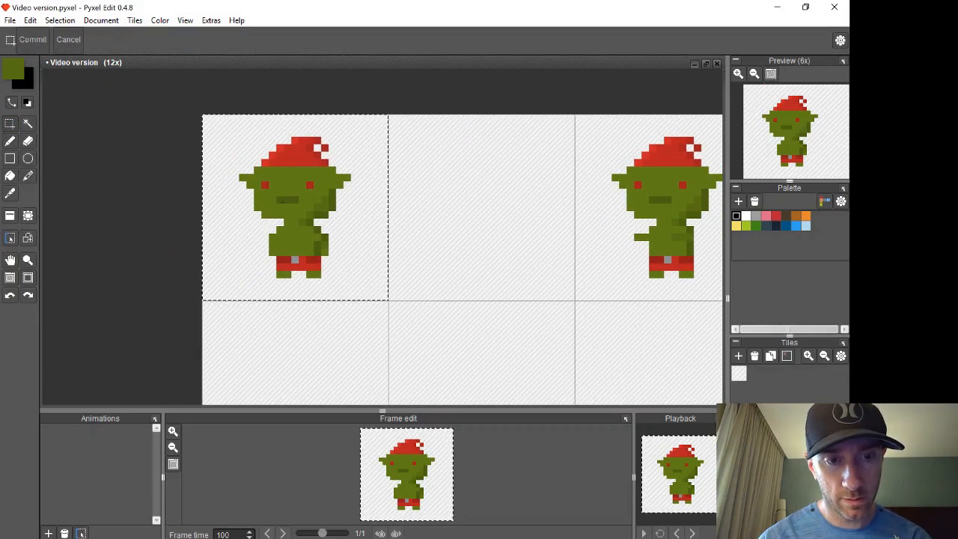
key("ctrl+v")
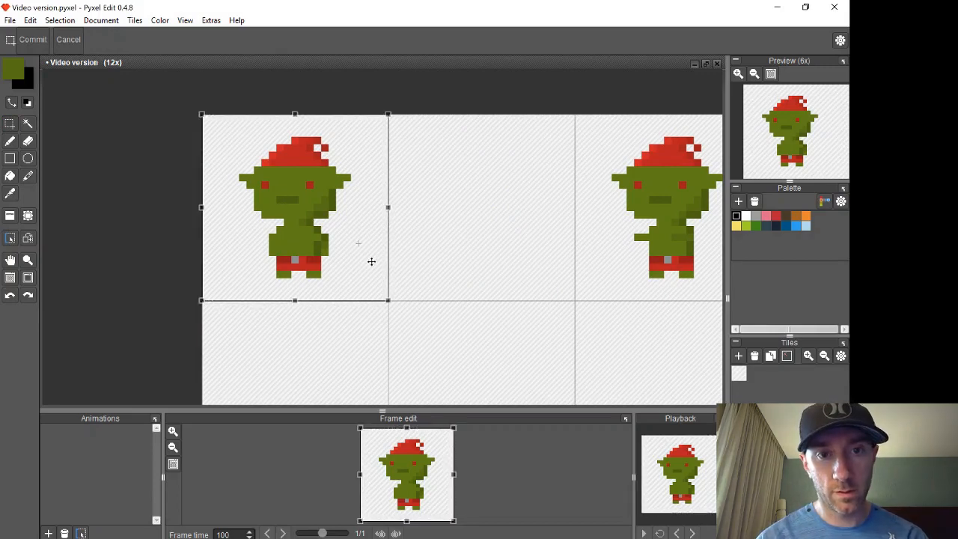
left_click(465, 217)
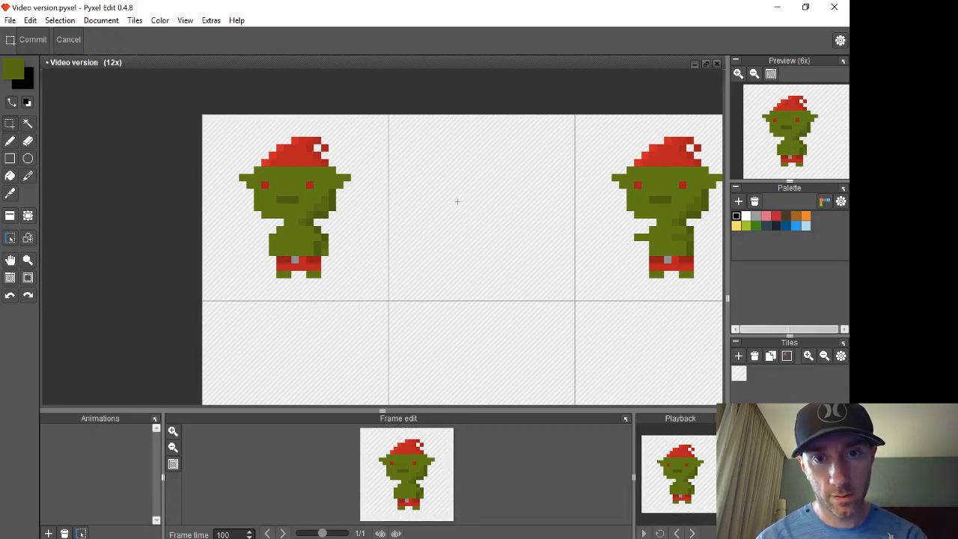
left_click(456, 201)
key("ctrl+v")
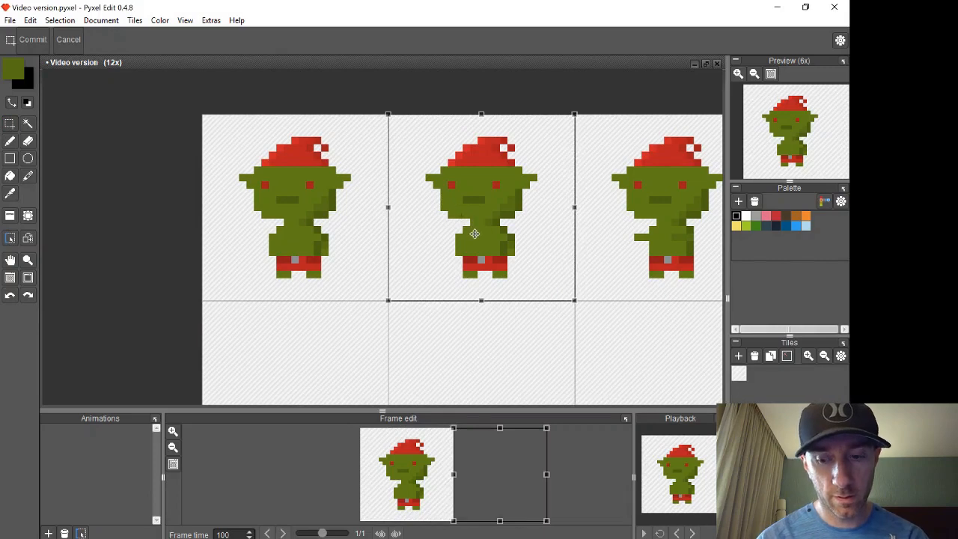
left_click(474, 234)
key("ctrl+d")
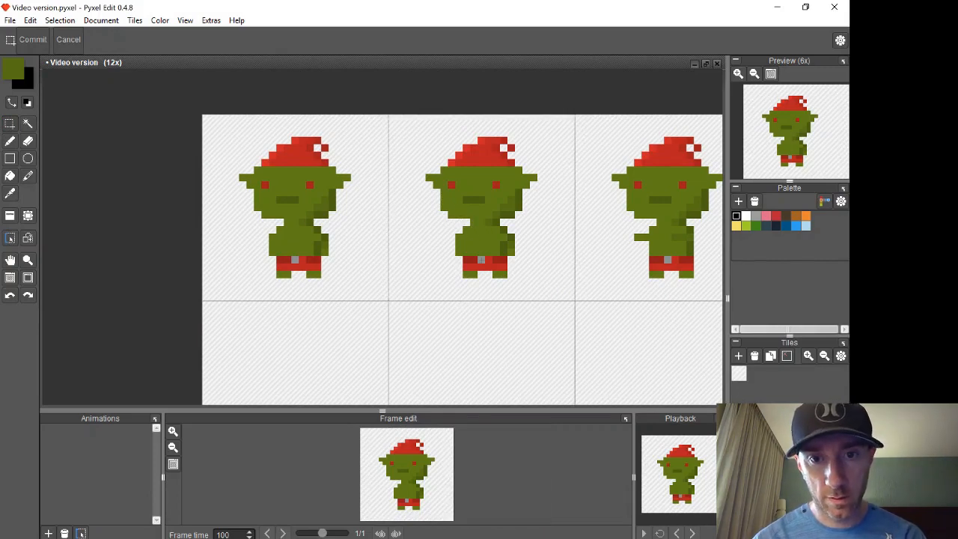
Draw a hand pixel diagonally below the left-hand shoulder of the second tile's goblin and erase the old arm pixels beside the torso
left_click(10, 141)
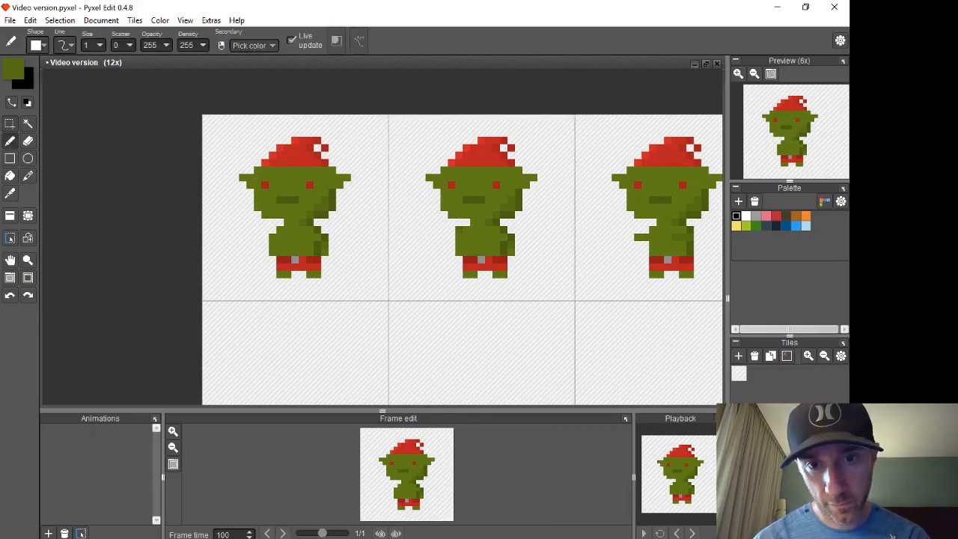
left_click(452, 245)
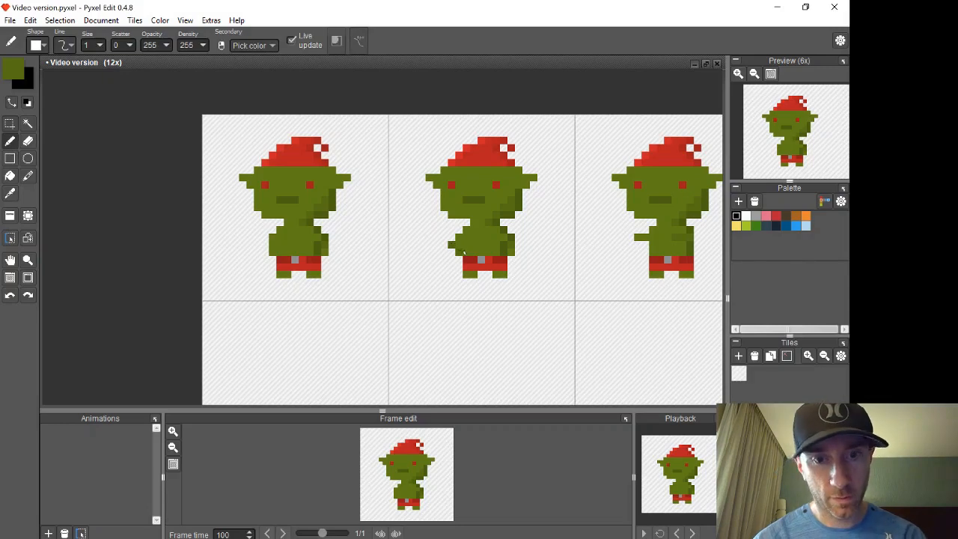
key("e")
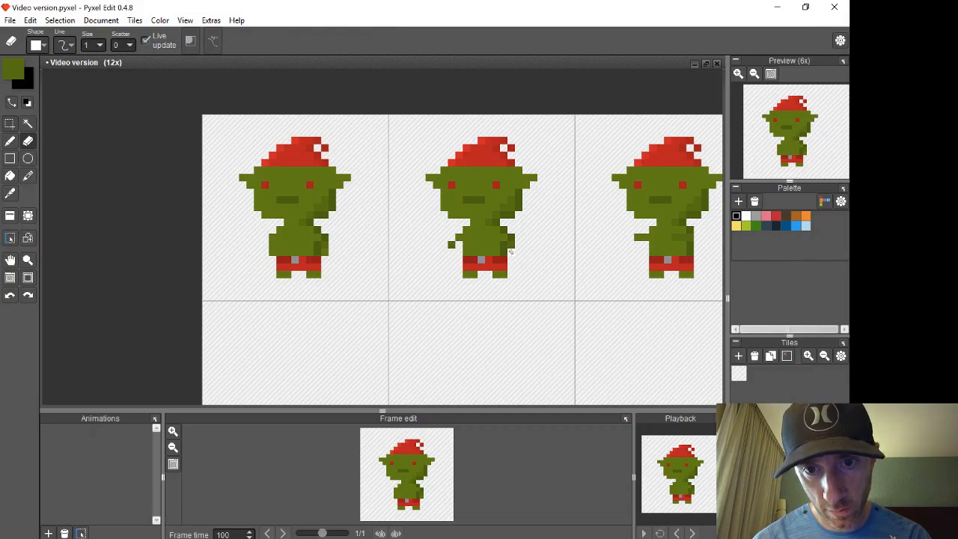
Erase the right-hand arm pixels protruding from the torso of the goblin in the second tile, keeping the torso's edge intact
left_click(504, 247)
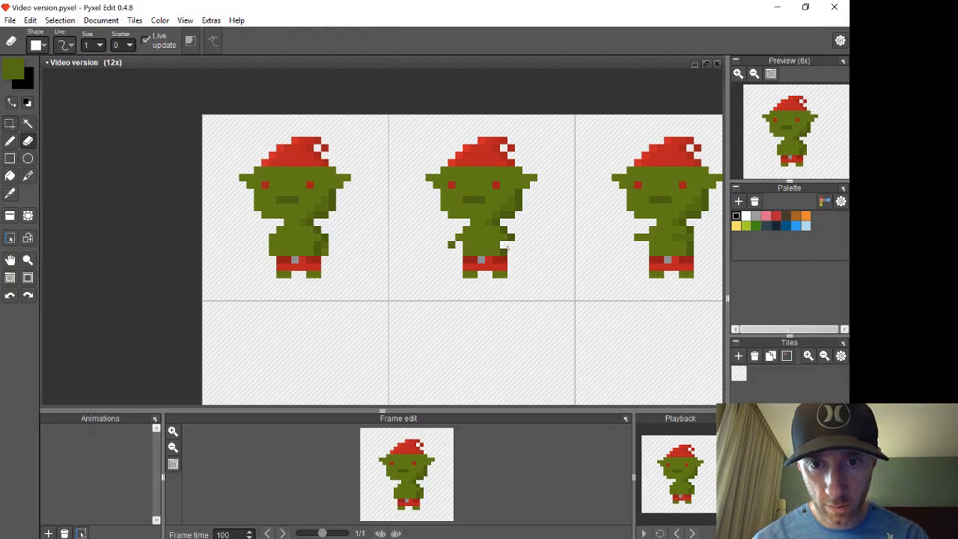
key("i")
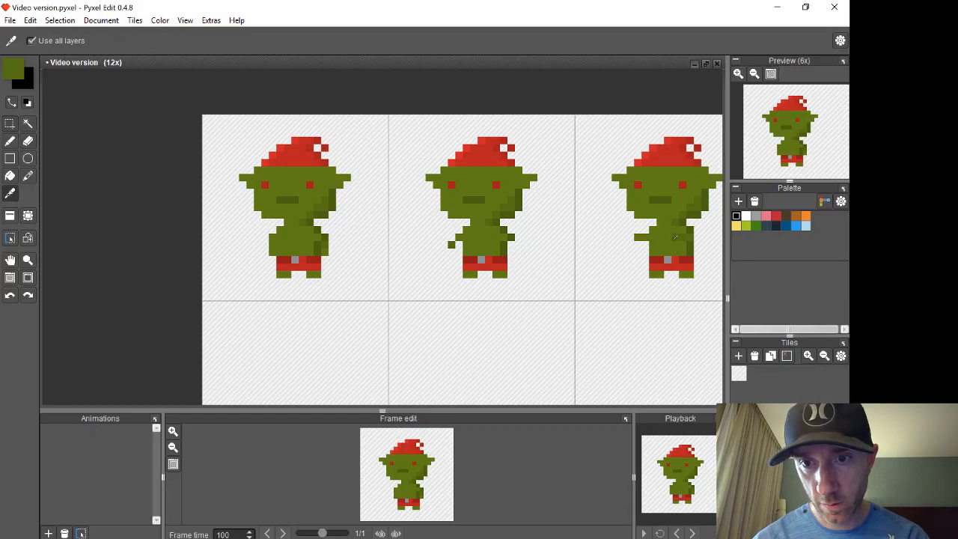
key("b")
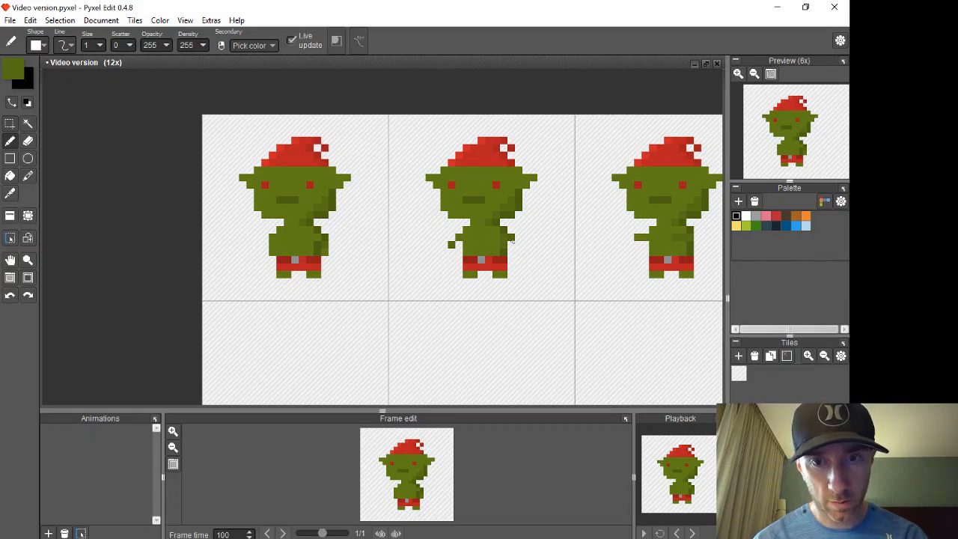
key("e")
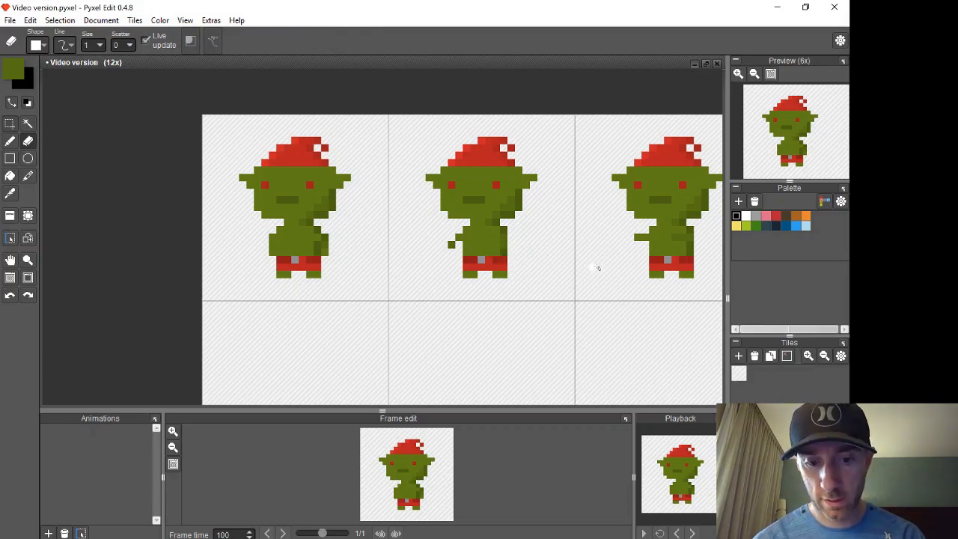
key("space")
left_click_drag(586, 267, 401, 267)
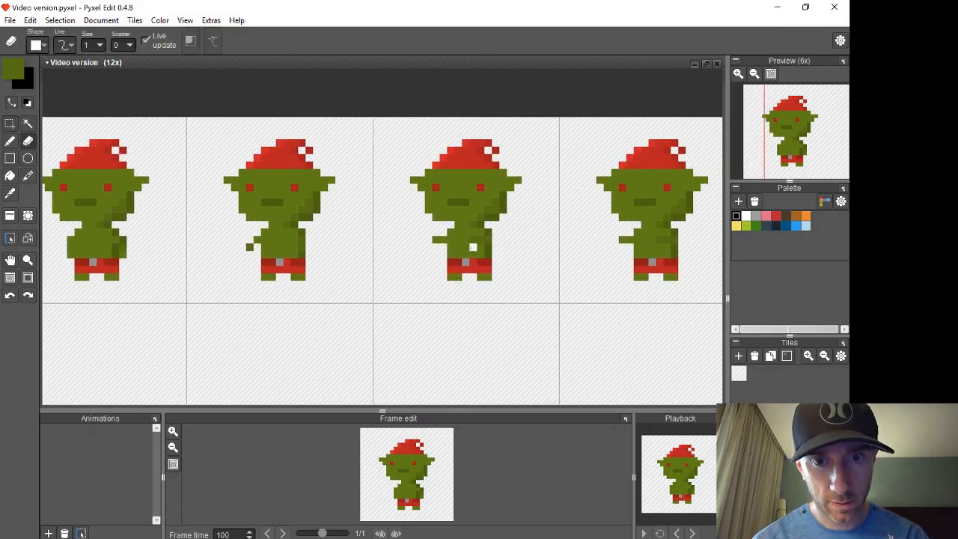
left_click(441, 240)
key("ctrl+z")
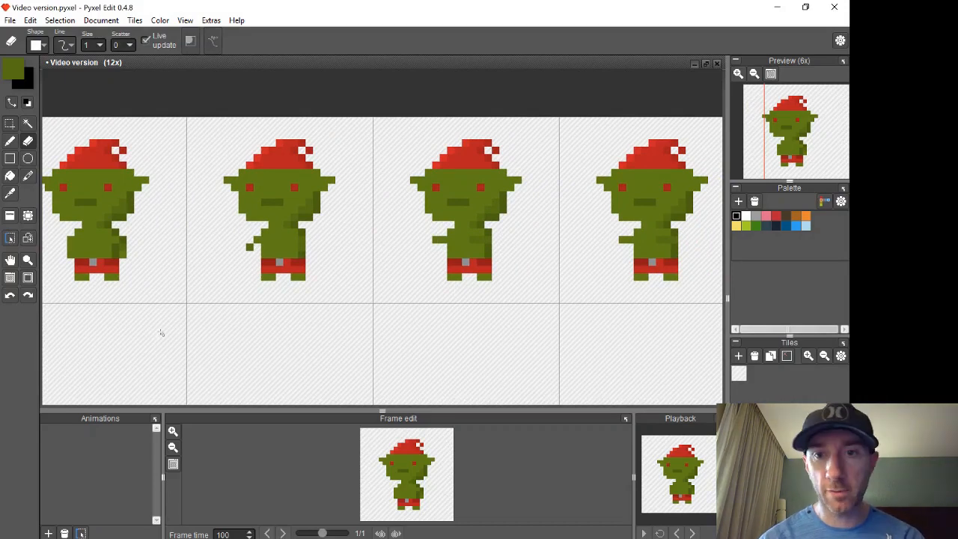
Create a new animation from the four top-row tiles, name it Fireball, and try its playback
scroll(227, 303, "down", 2)
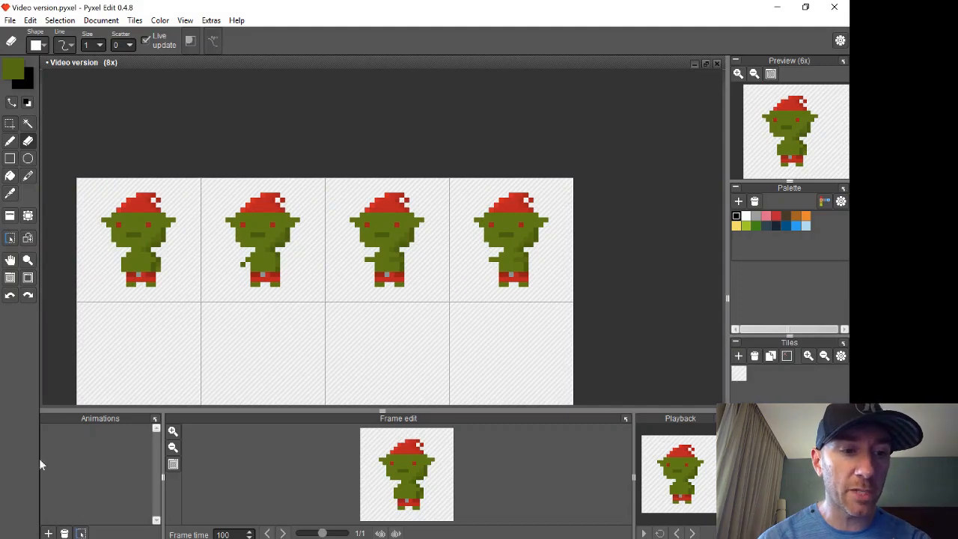
left_click(50, 531)
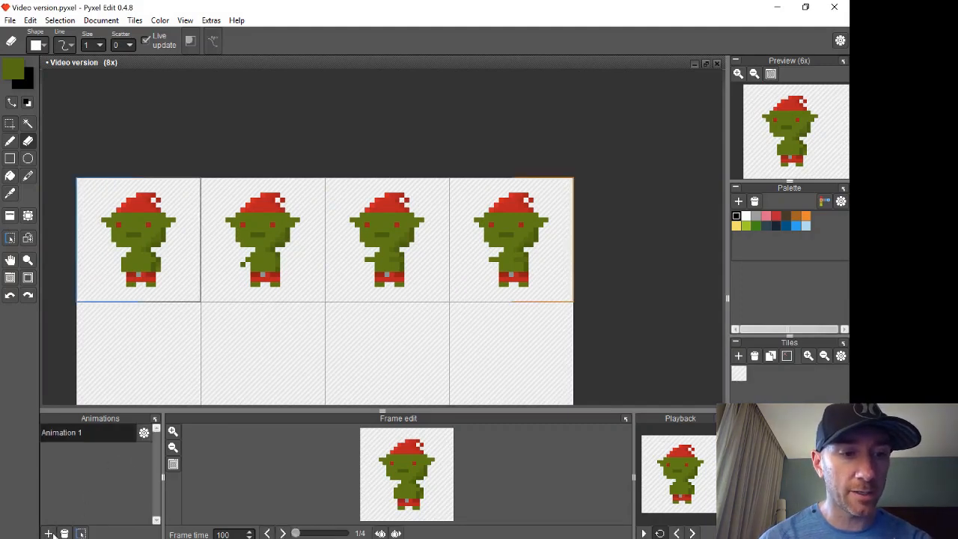
left_click(143, 433)
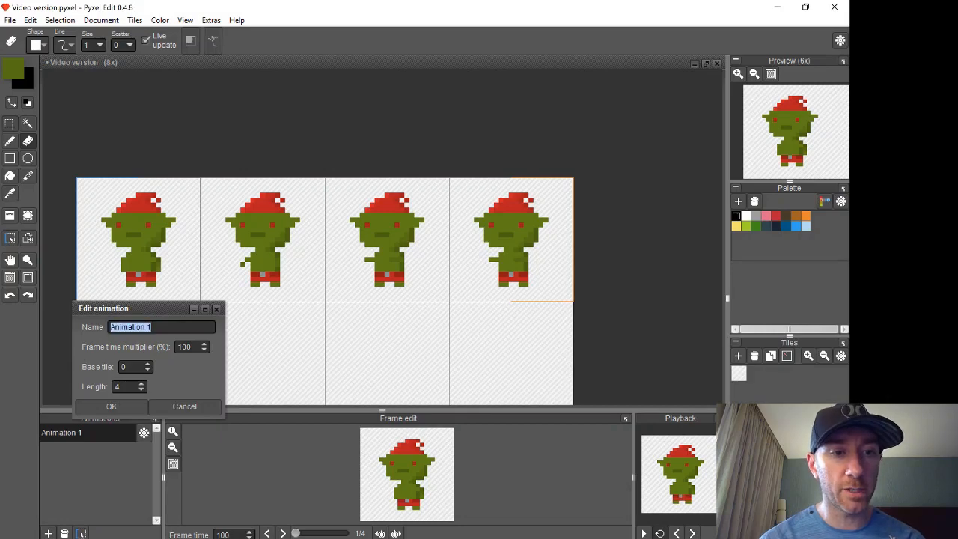
type("Fireball")
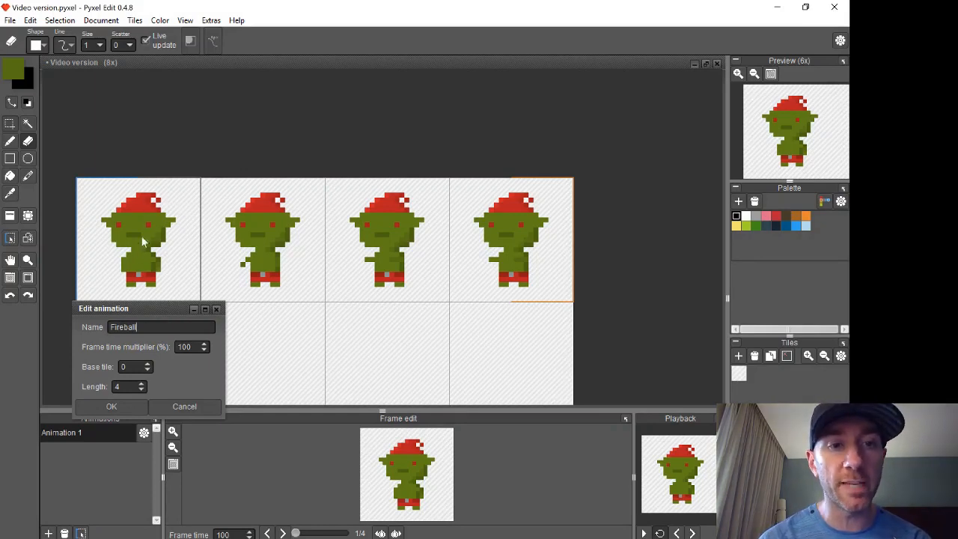
left_click(111, 407)
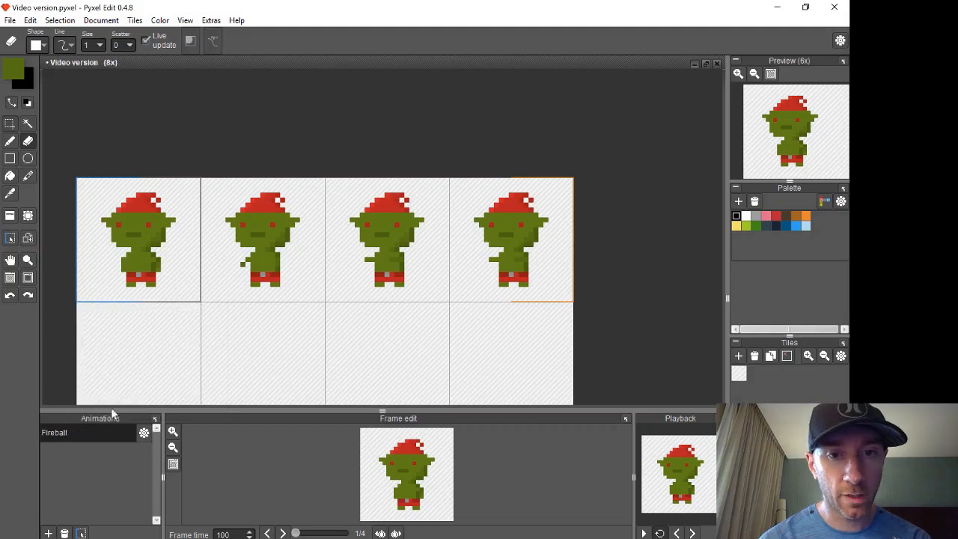
left_click(642, 532)
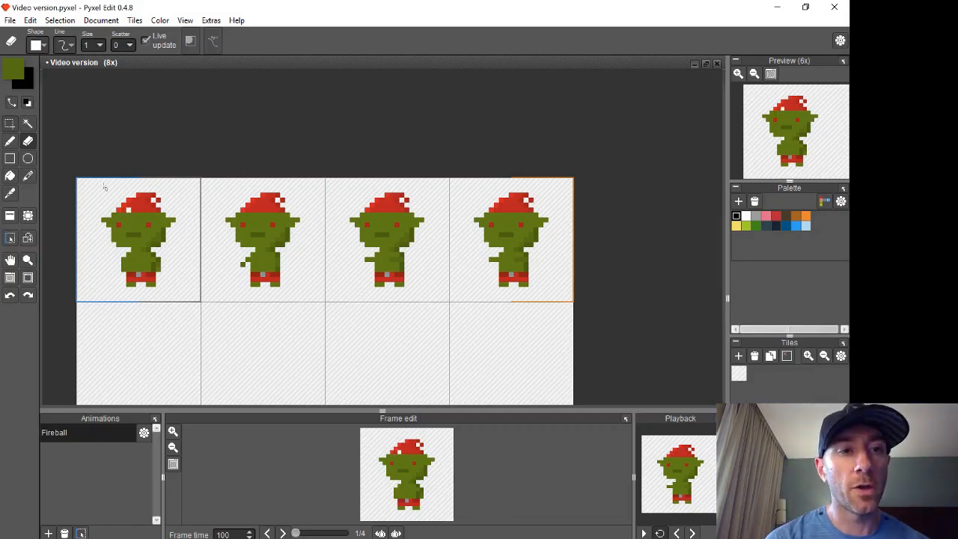
Move the hat and head of the second top-row goblin down one pixel and clear the selection
left_click(9, 123)
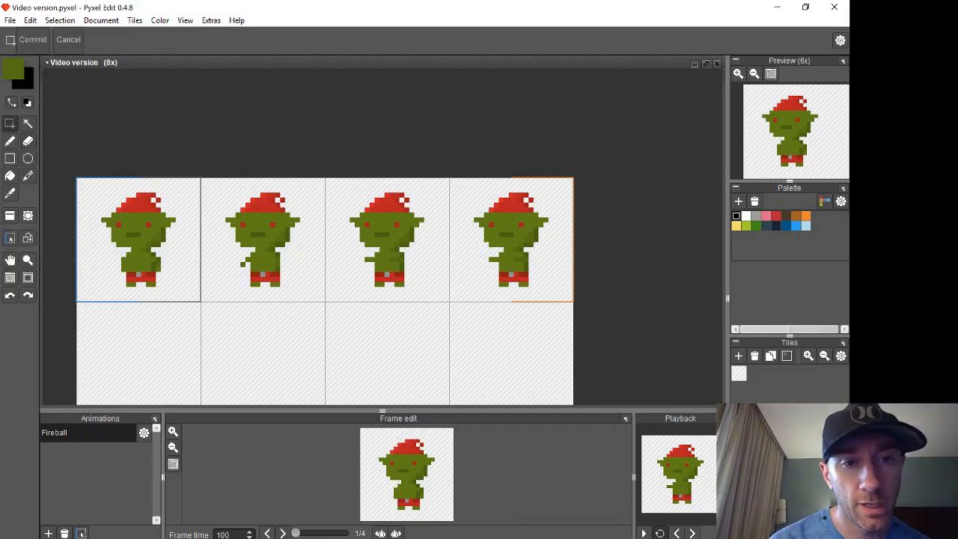
left_click_drag(222, 188, 309, 246)
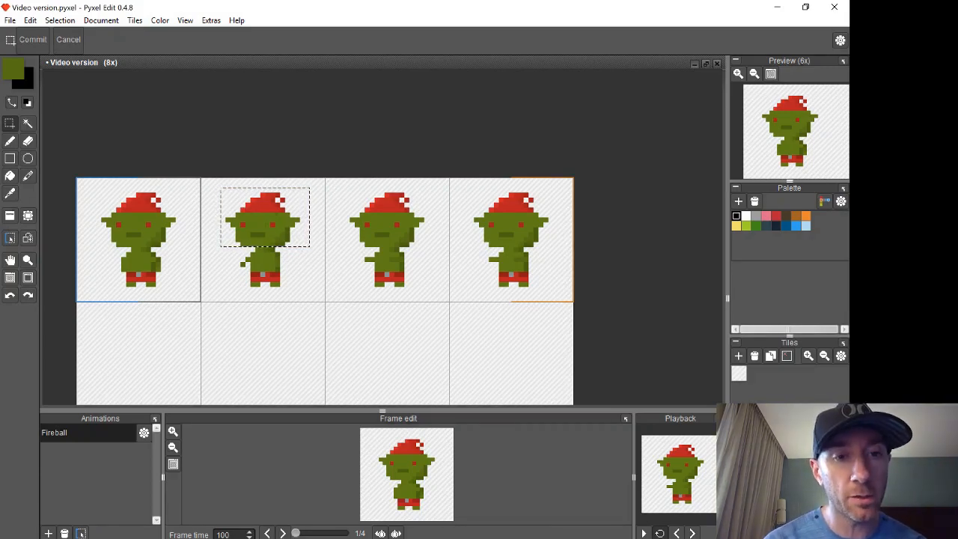
left_click_drag(276, 224, 276, 228)
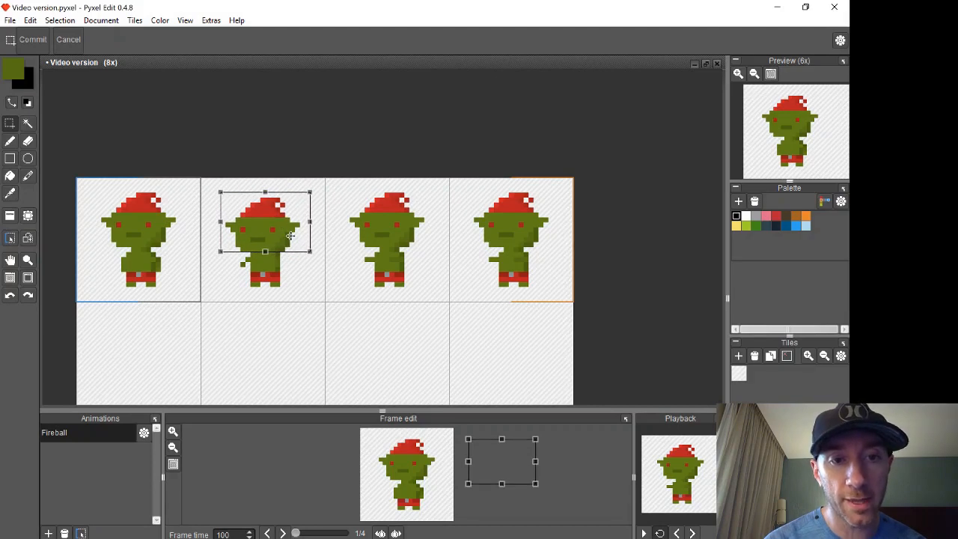
key("Return")
key("ctrl+d")
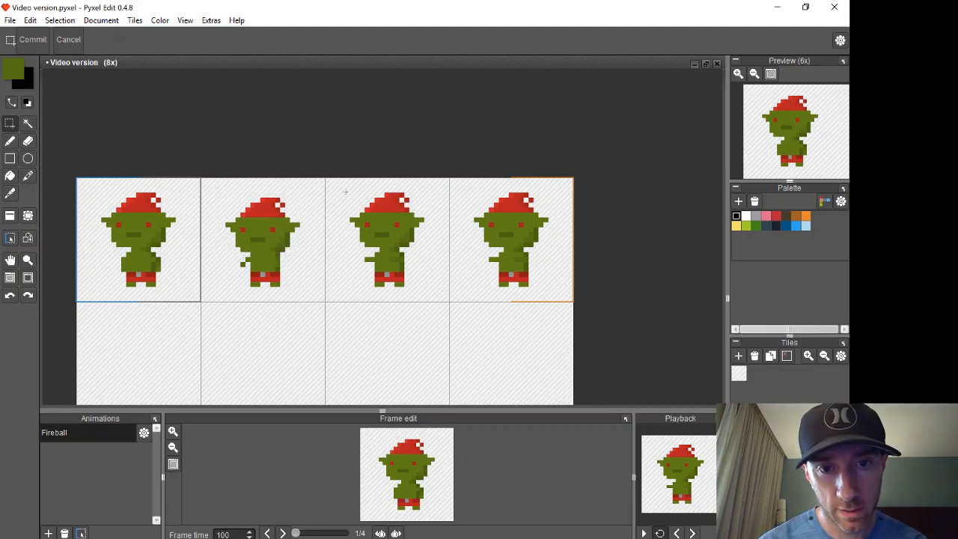
Lower the third top-row goblin's hat and head by one pixel, commit the move, and deselect
left_click_drag(345, 189, 399, 227)
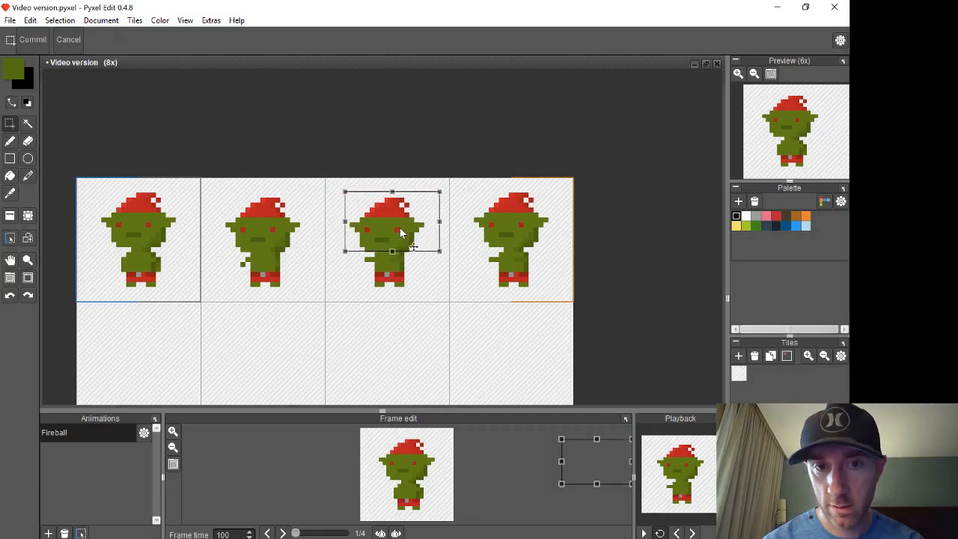
key("Return")
key("ctrl+d")
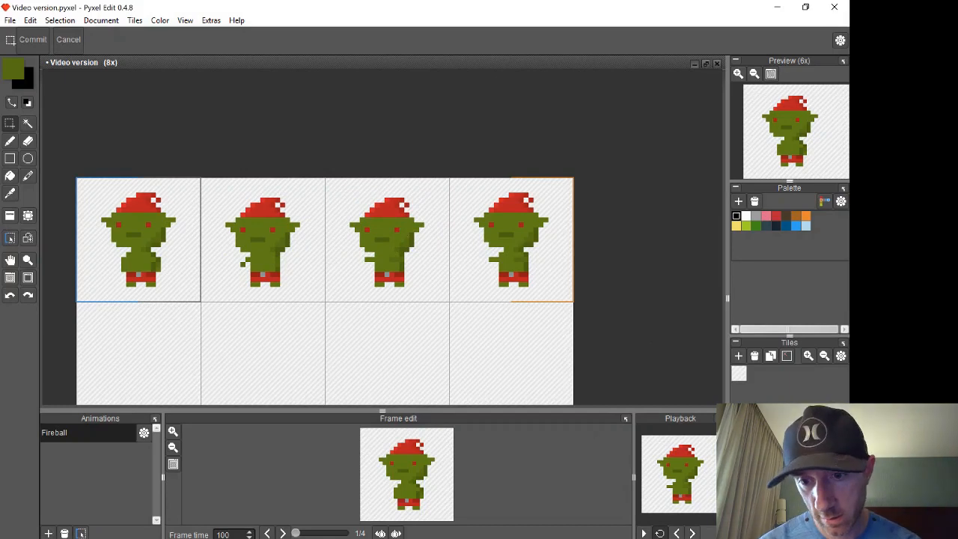
Play and stop the Fireball animation to check the head motion and the second frame's hat tip and ears
left_click(644, 533)
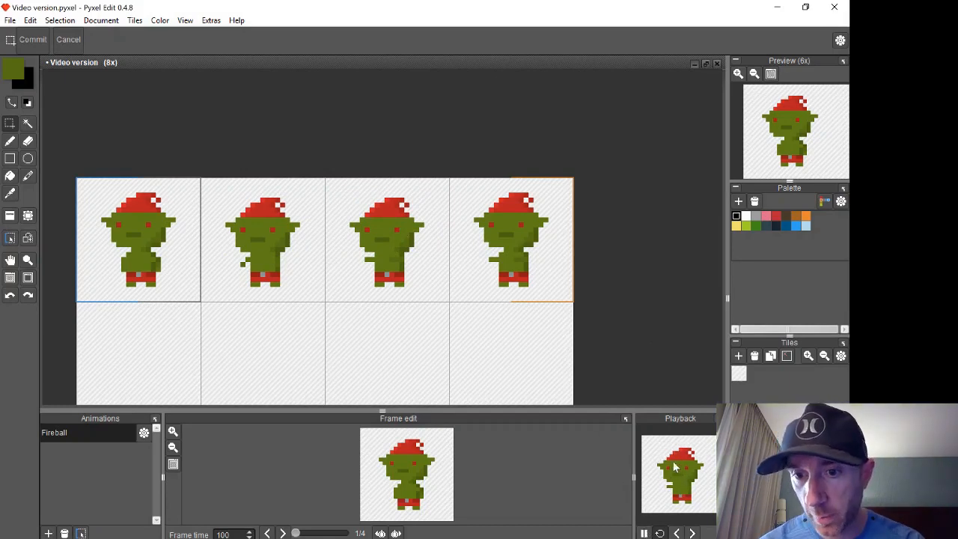
left_click(644, 533)
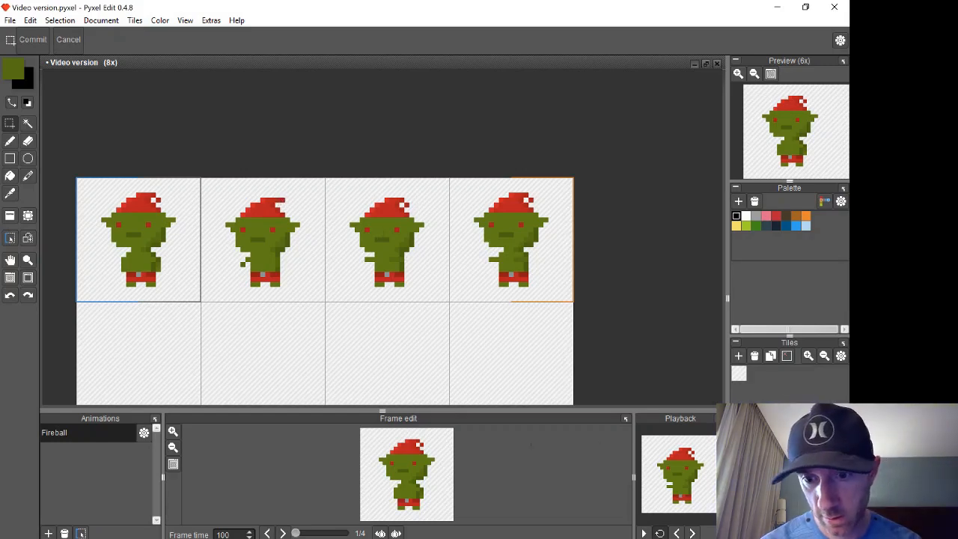
left_click(643, 532)
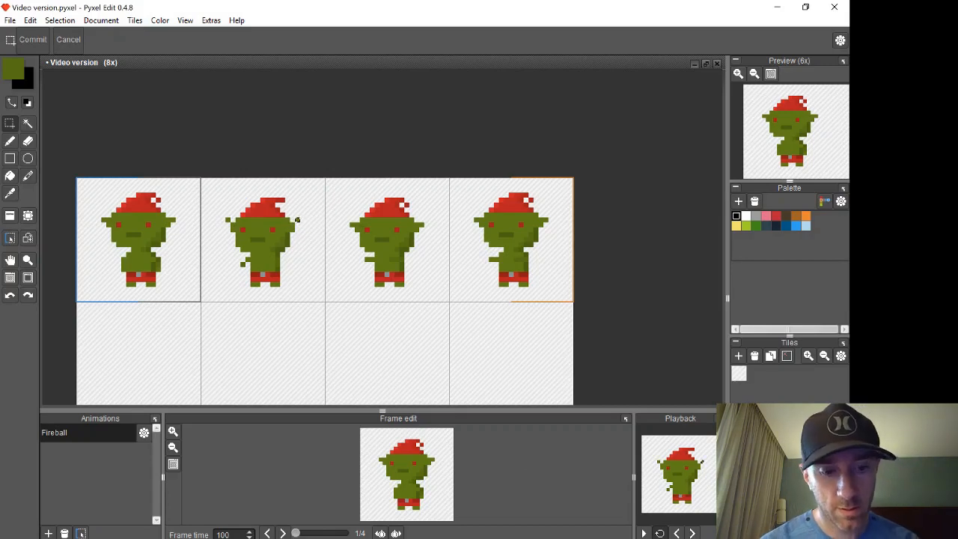
left_click(643, 533)
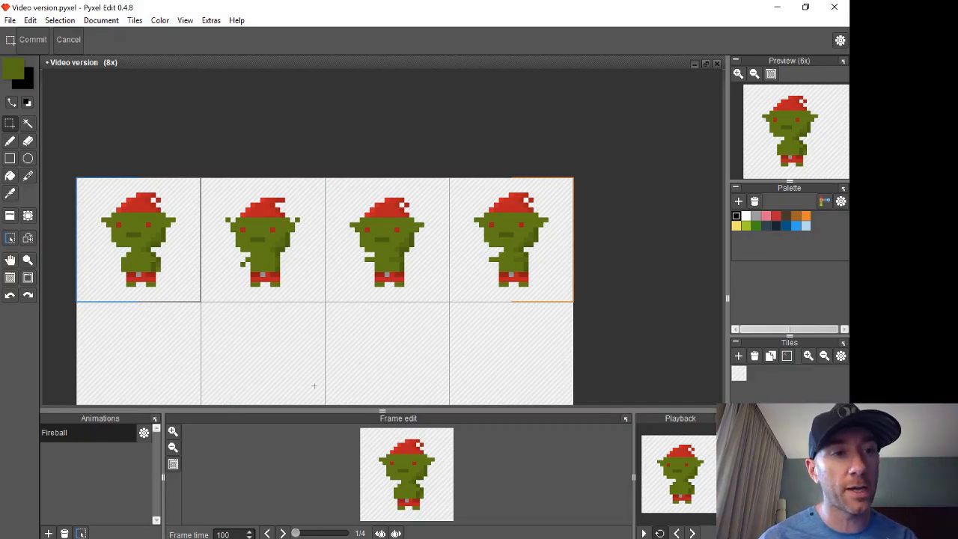
Set the pencil's foreground color to bright yellow fffaf022 and place one pixel on the torso of the fourth top-row goblin
left_click(11, 141)
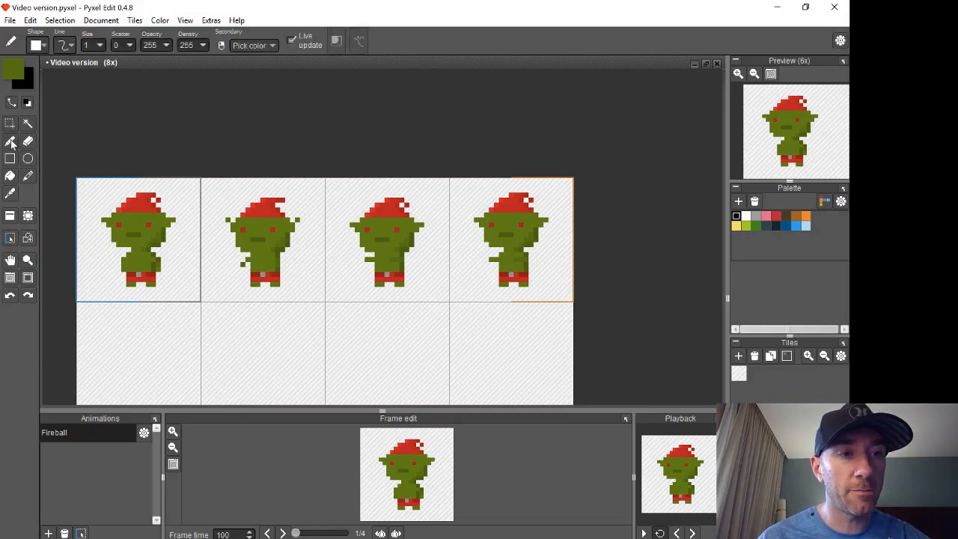
left_click(15, 73)
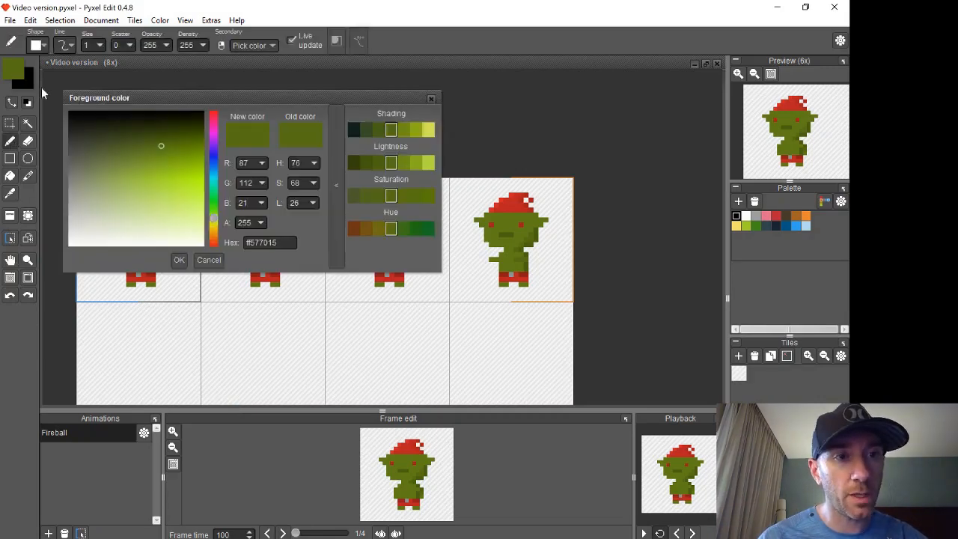
left_click(213, 224)
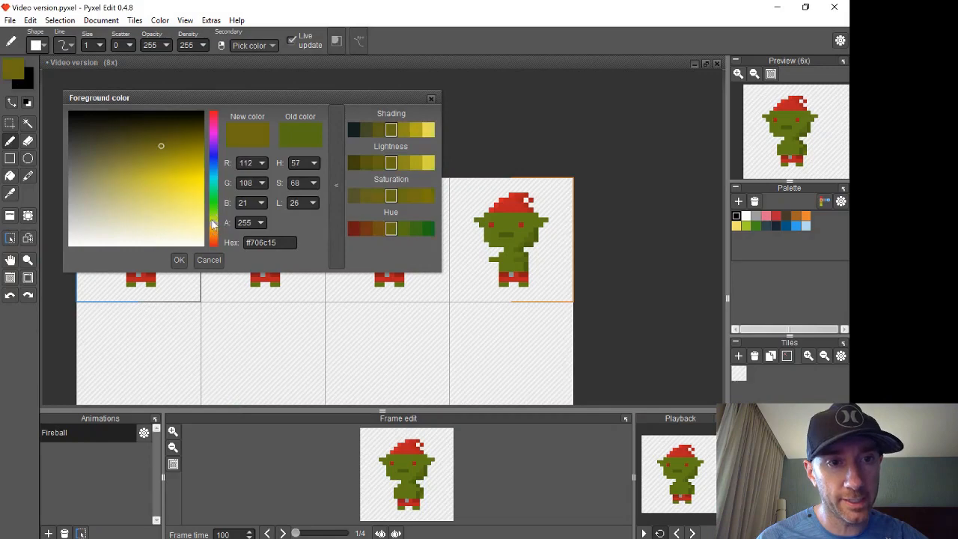
left_click(202, 182)
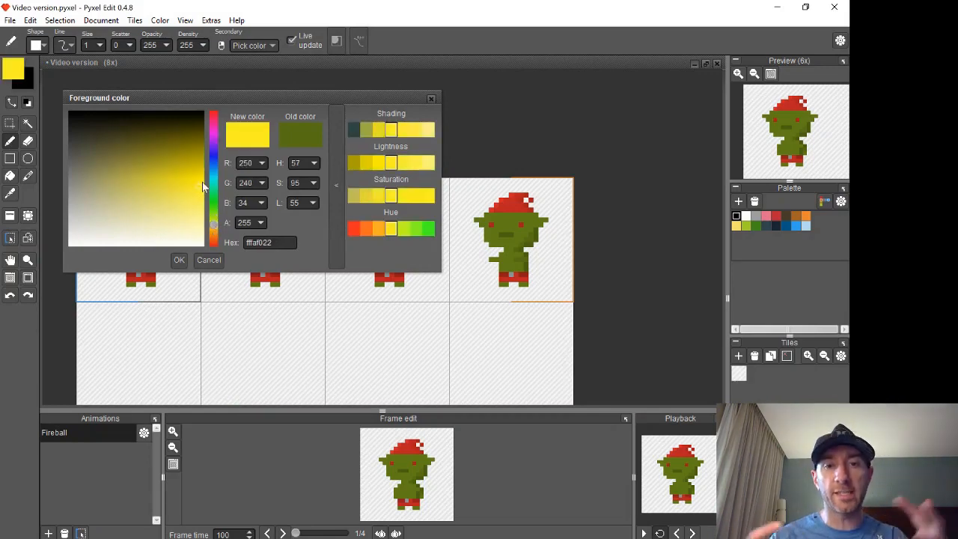
left_click(180, 259)
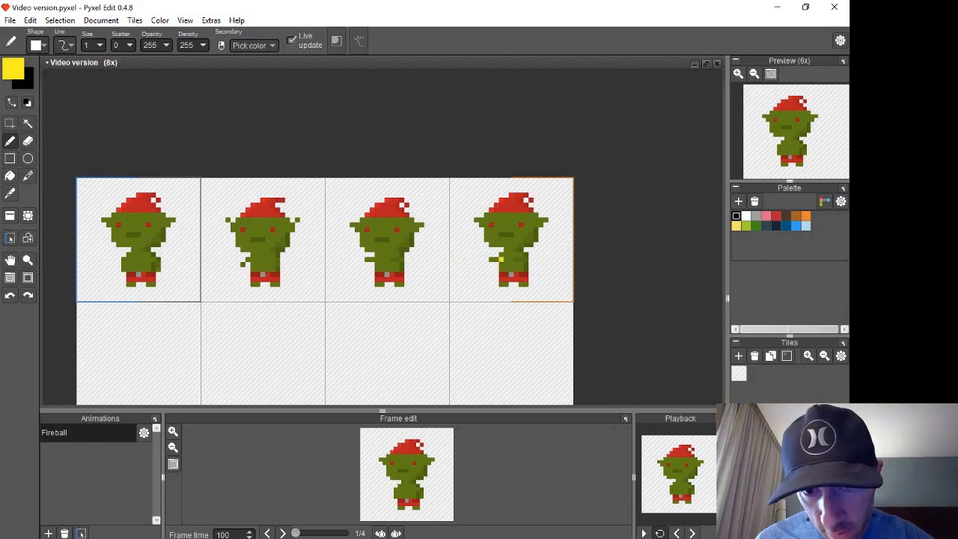
Copy the entire fourth top-row tile into the first tile of the second row and clear the selection
left_click(9, 126)
double_click(473, 269)
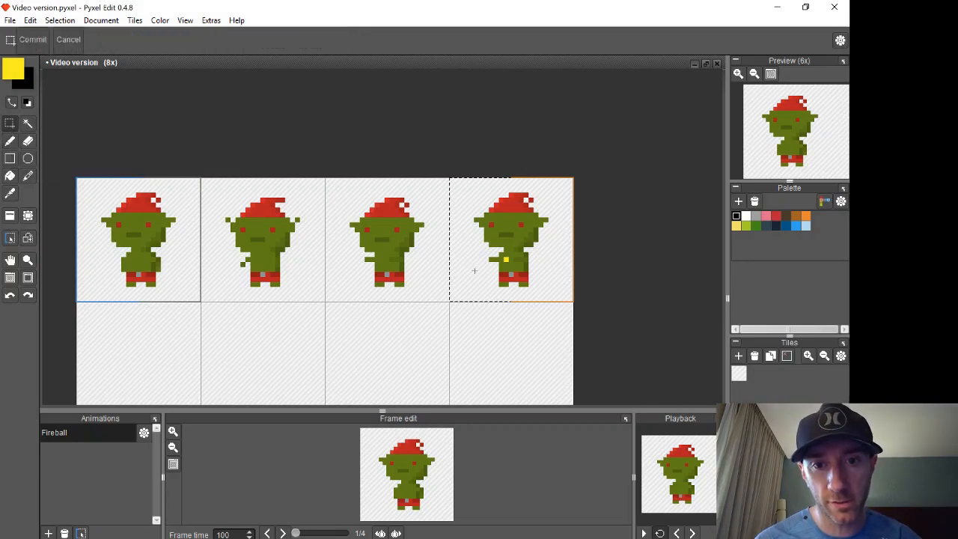
key("ctrl+c")
key("ctrl+v")
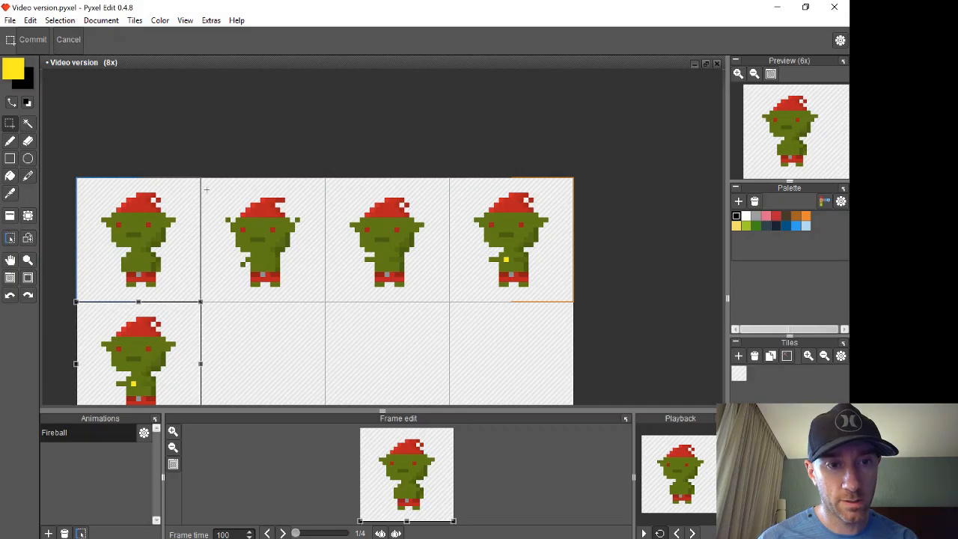
left_click_drag(214, 167, 346, 79)
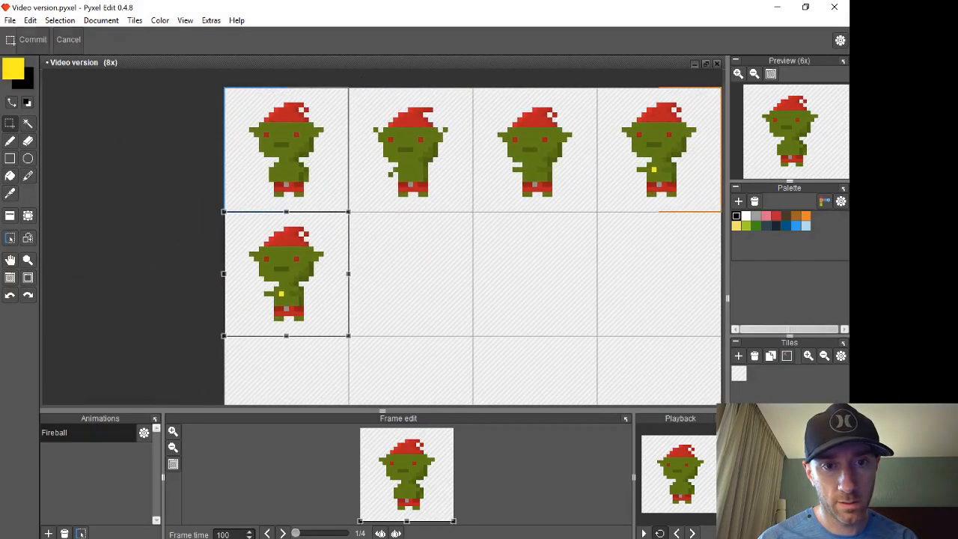
key("Return")
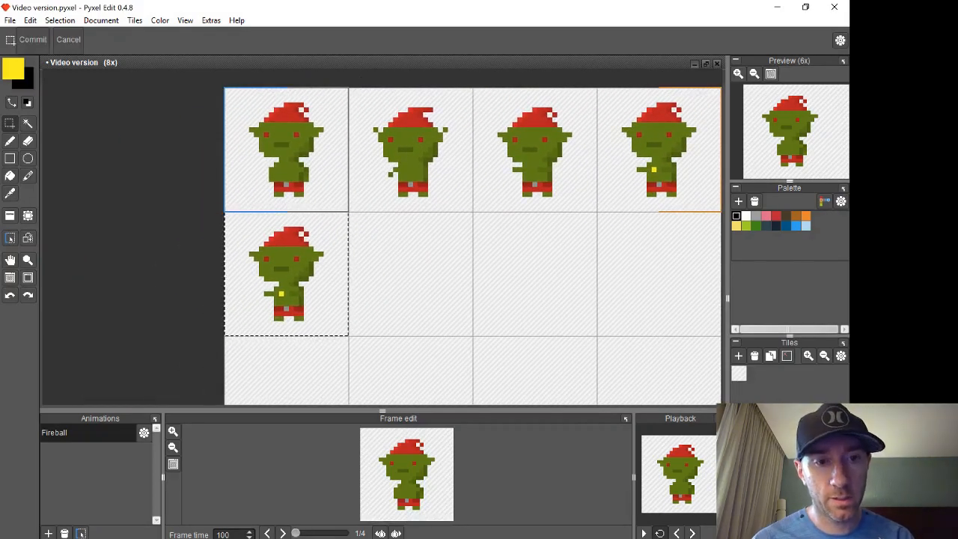
key("ctrl+d")
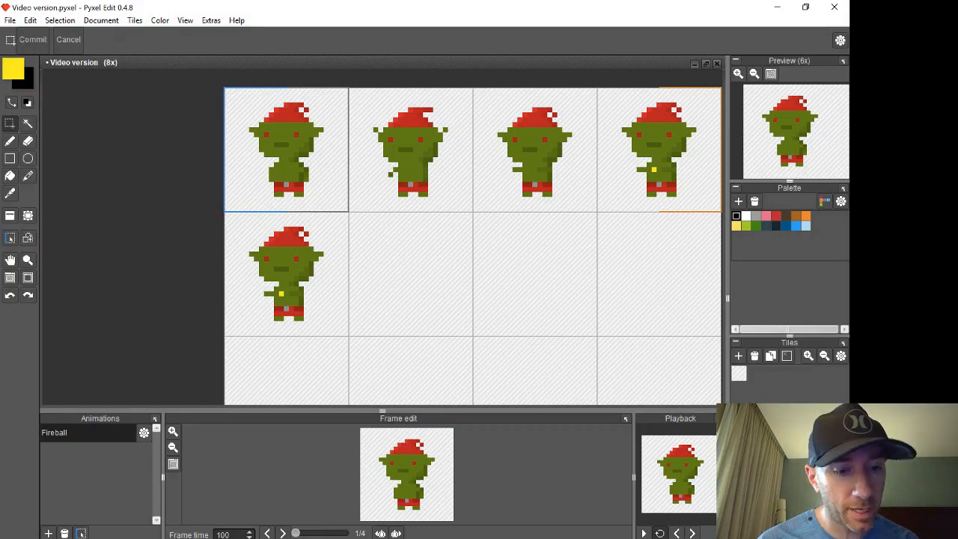
Draw yellow pixels diagonally around the existing yellow pixel on the second-row goblin, forming an X-shaped spark
key("b")
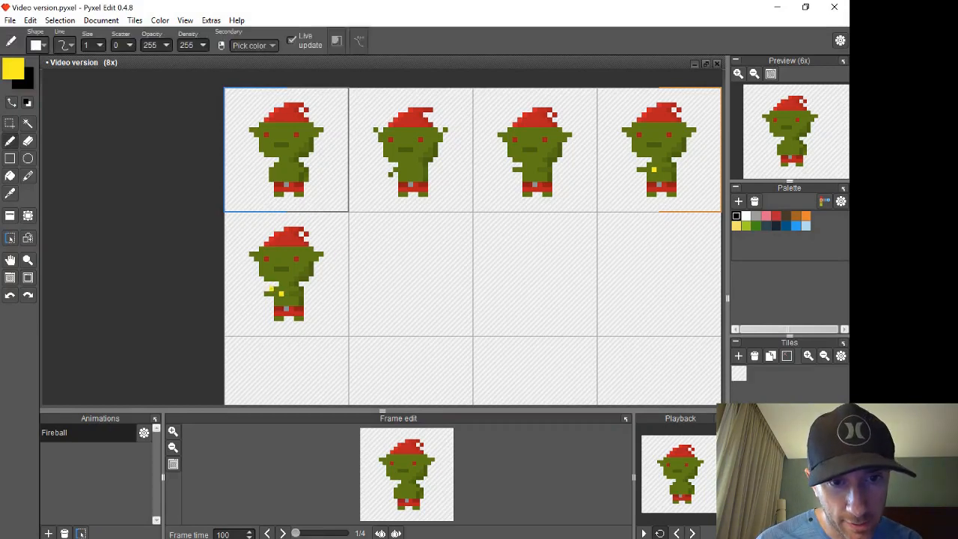
left_click(285, 289)
left_click(276, 299)
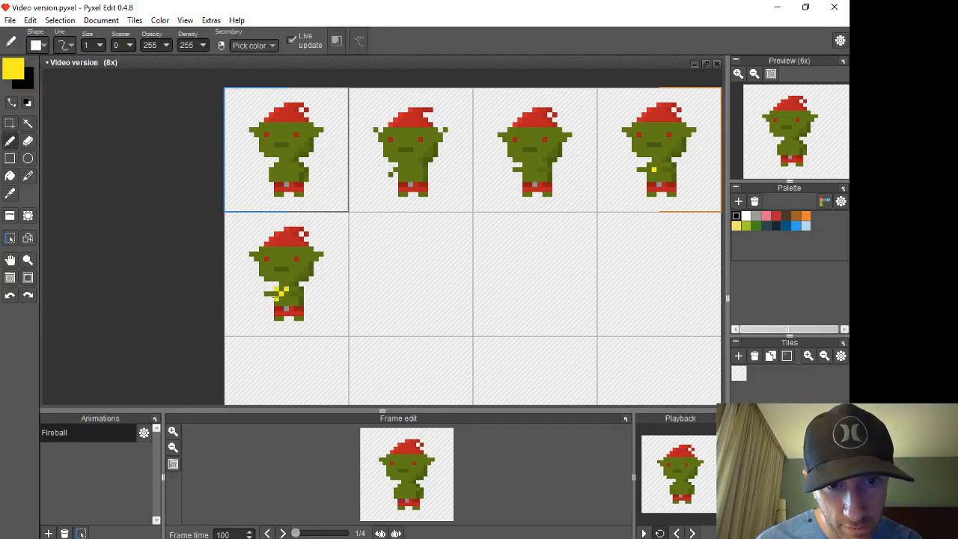
left_click(286, 298)
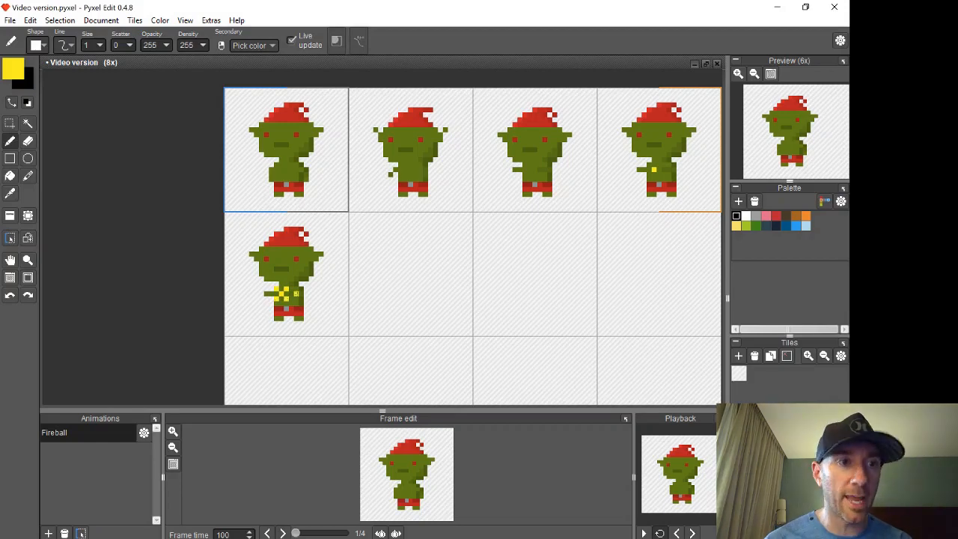
Change the foreground color to orange fffab022 and recolor the center pixel of the second-row goblin's spark
left_click(16, 74)
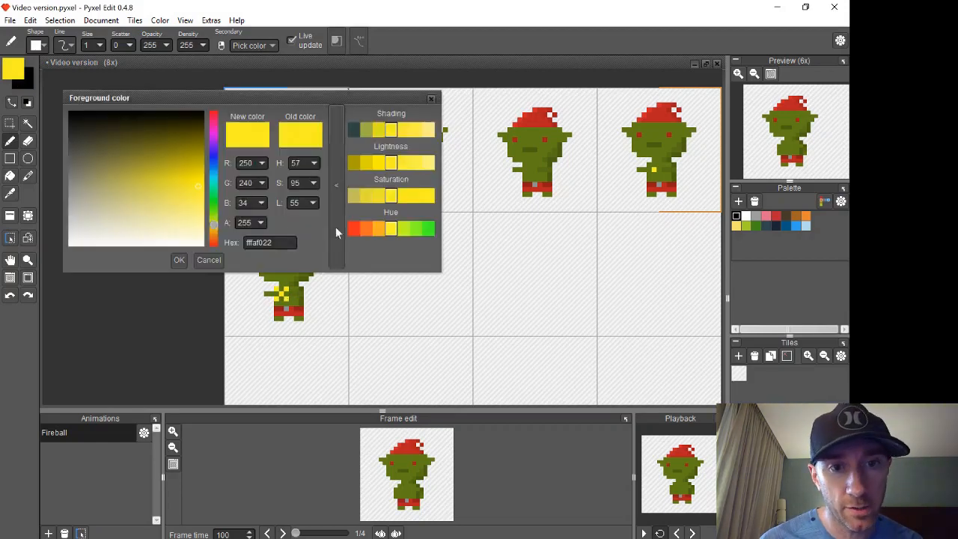
left_click(379, 229)
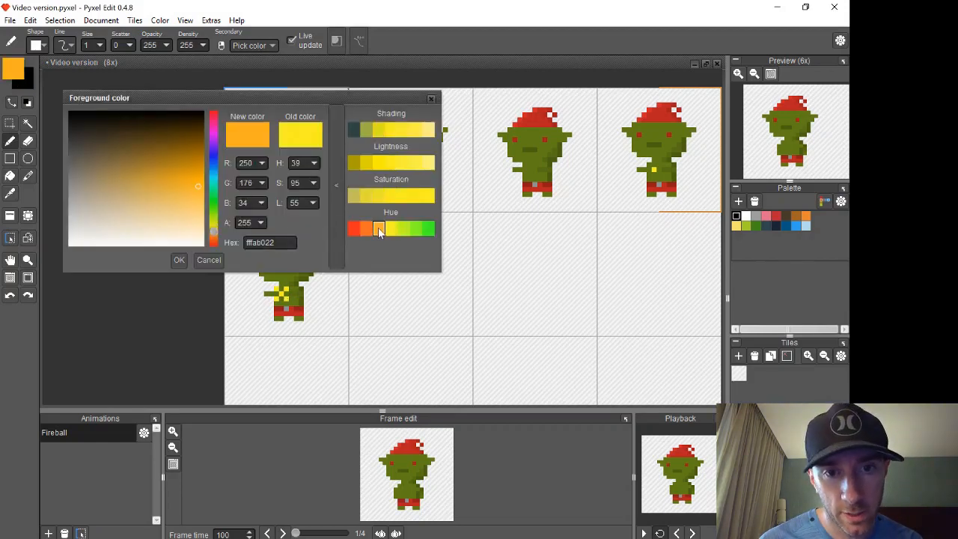
left_click(180, 260)
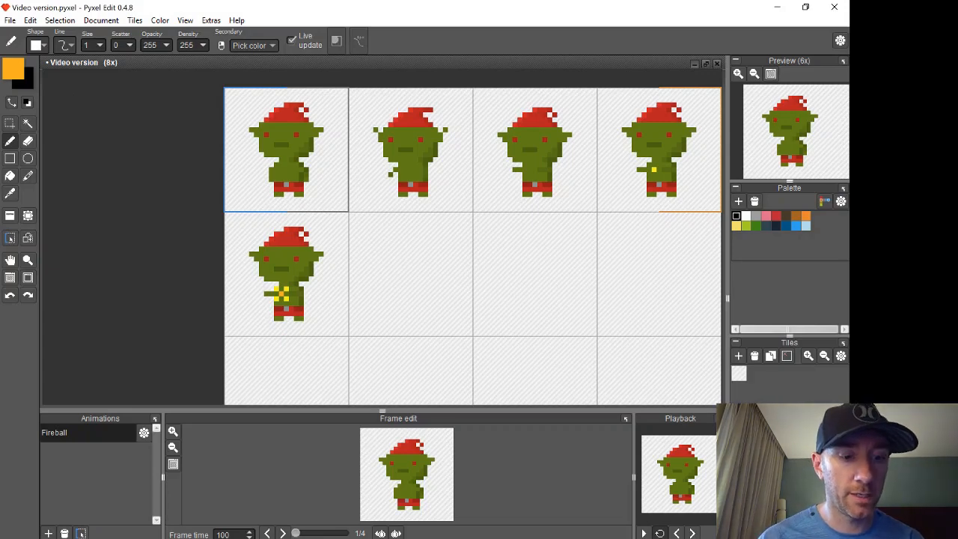
Duplicate the second row's first tile into the adjacent second tile, aligned to the grid, and clear the selection
key("s")
right_click(252, 223)
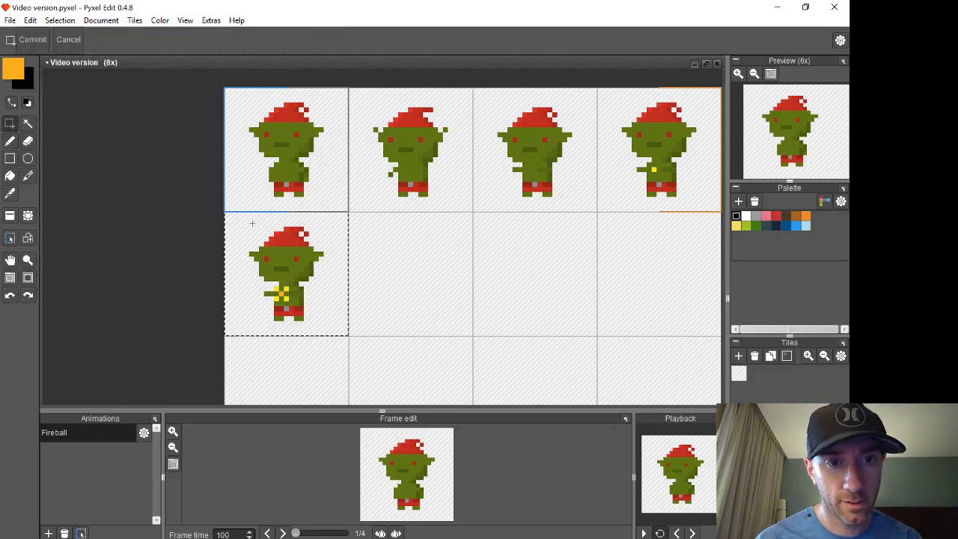
key("ctrl+c")
right_click(385, 239)
key("ctrl+v")
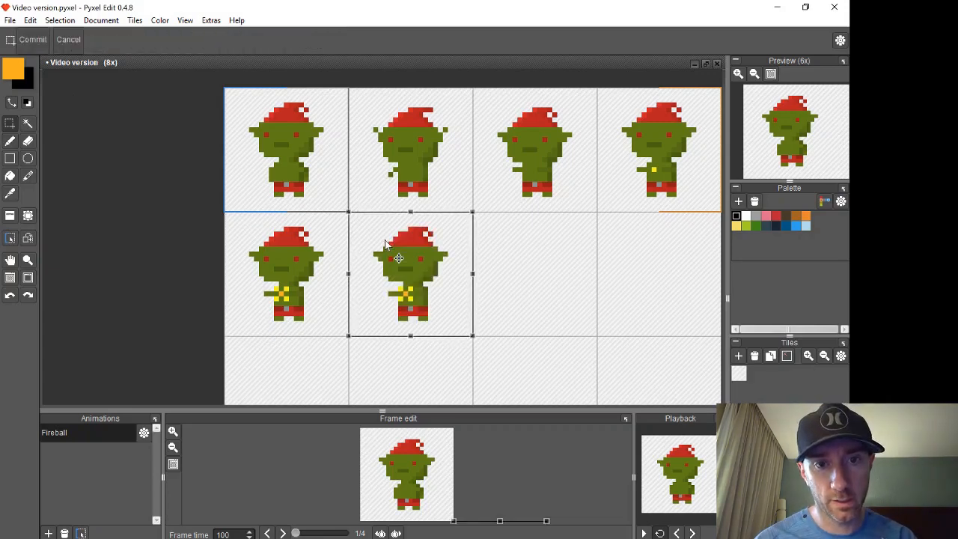
key("Return")
key("ctrl+d")
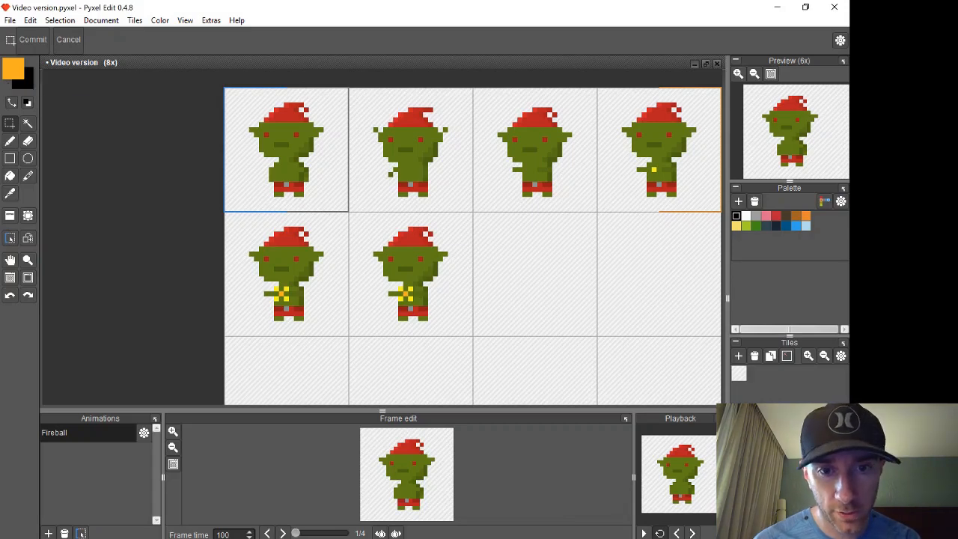
Recolor the four diagonal yellow pixels of the second-row, second-tile spark orange with the Pen tool, undoing any stray pixels
key("b")
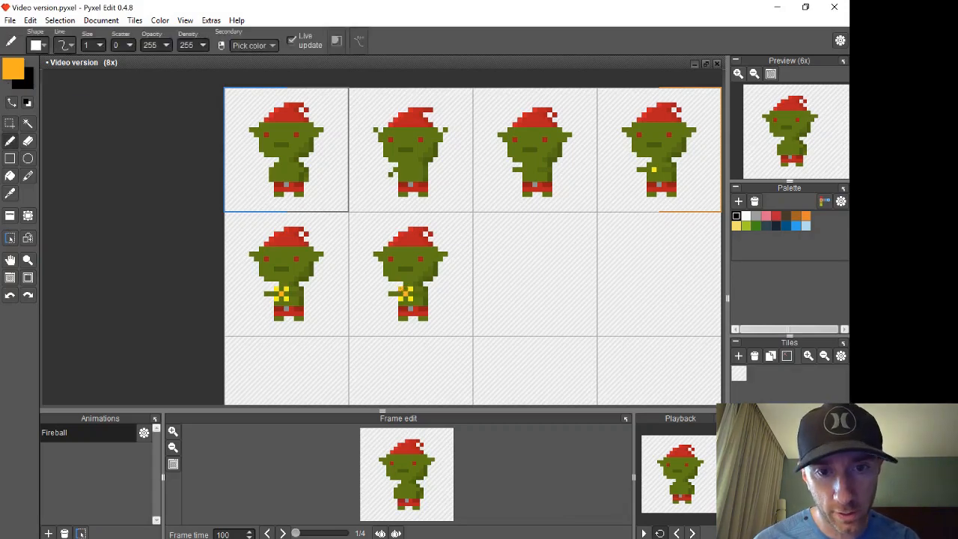
left_click(410, 289)
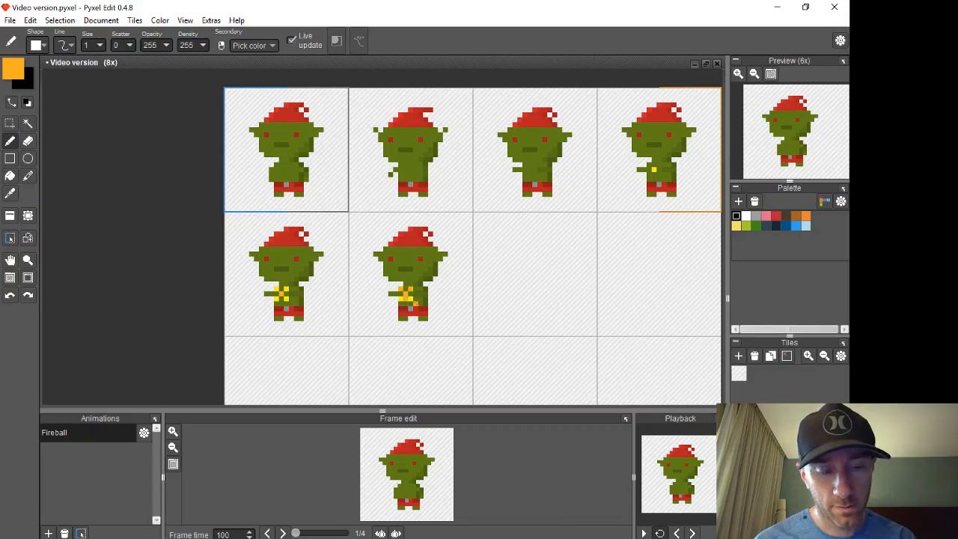
key("ctrl+z")
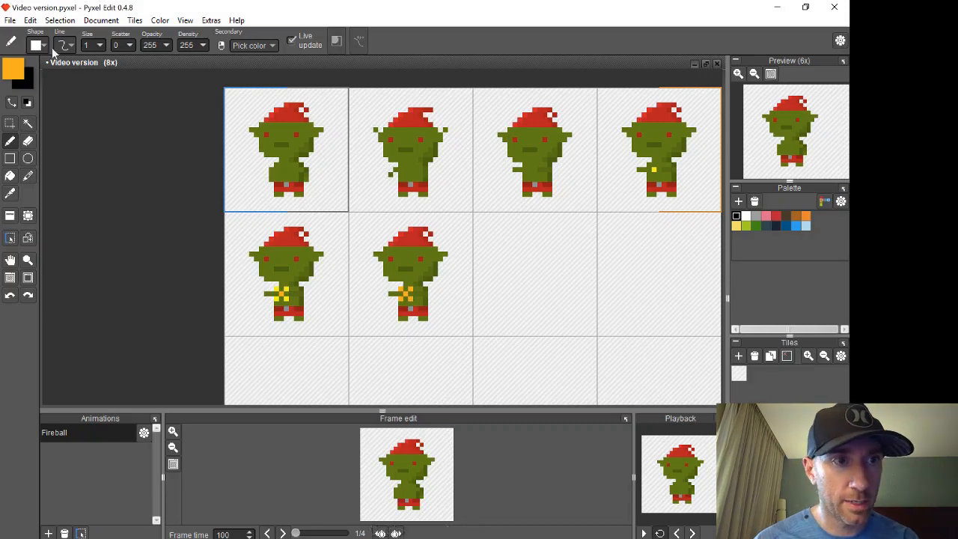
Recolor the center of the second-row, second-tile spark red fffa2f22, and add a sampled-yellow pixel on each of its four sides
left_click(13, 69)
left_click(377, 229)
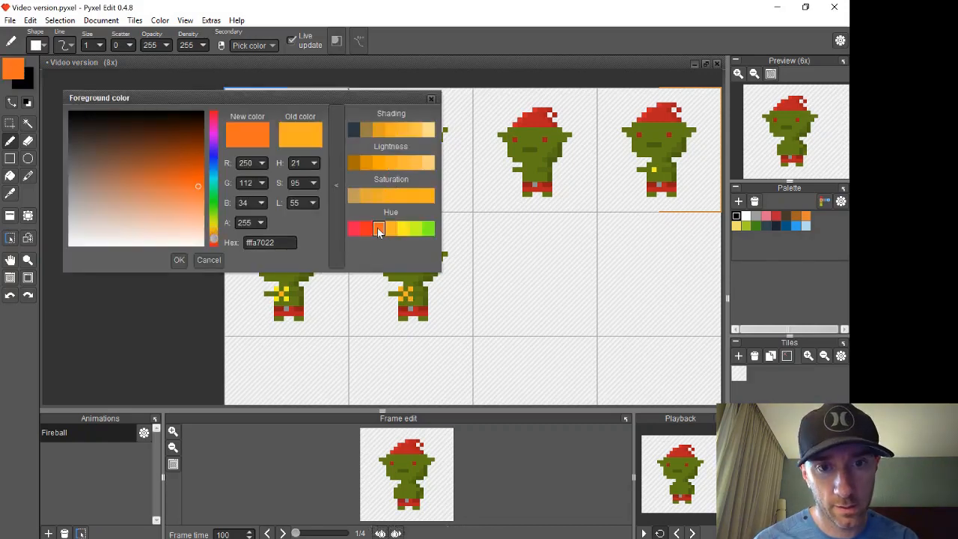
left_click(365, 228)
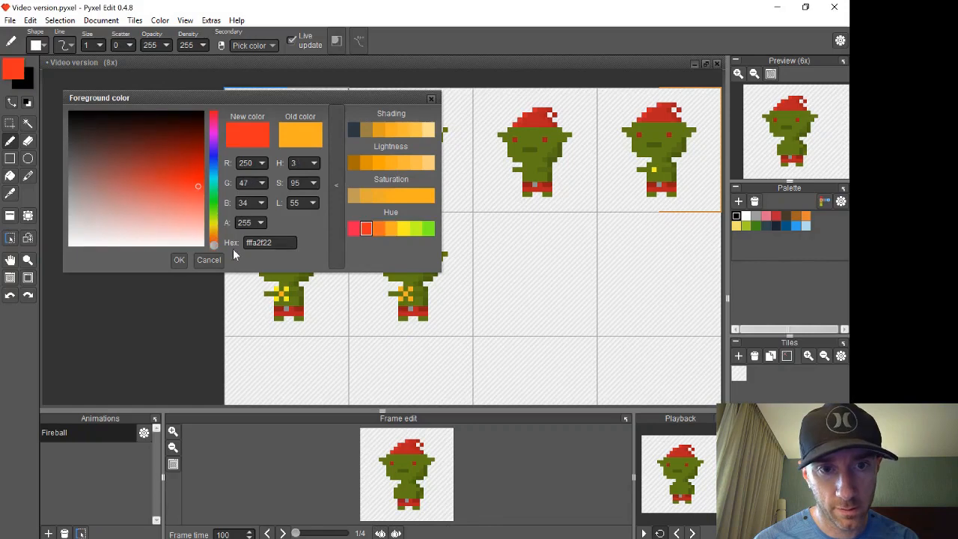
left_click(179, 259)
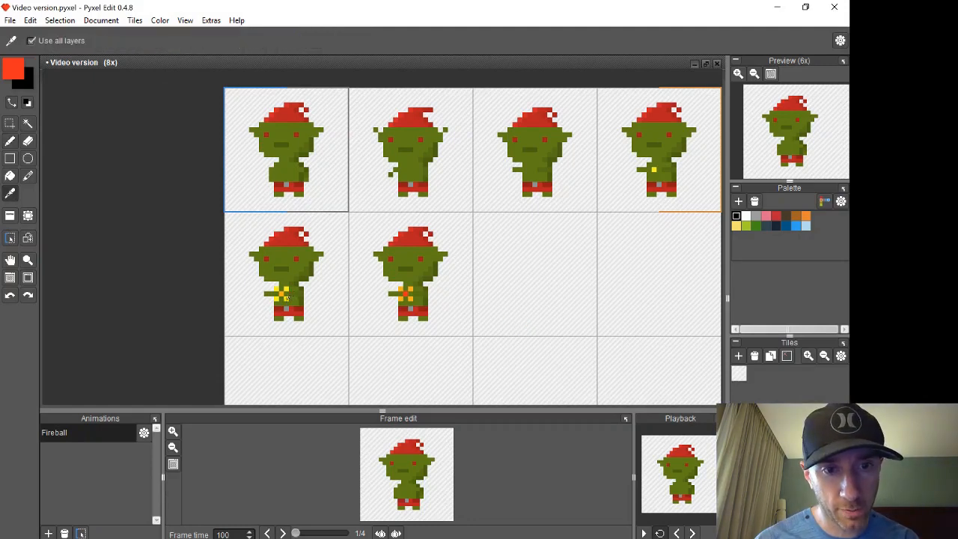
left_click(285, 296, "alt")
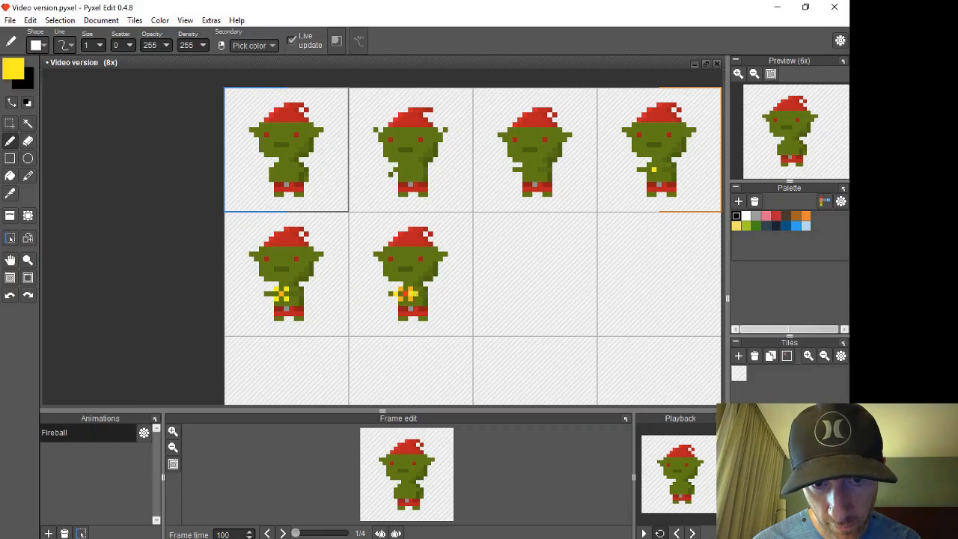
key("ctrl+z")
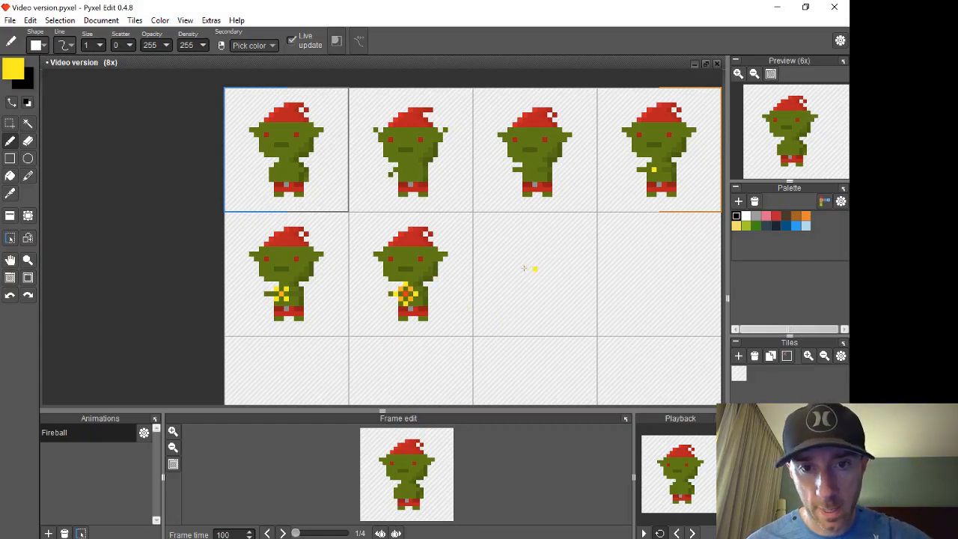
Duplicate the second row's second tile into the adjacent third tile, aligned to the grid, and clear the selection
key("s")
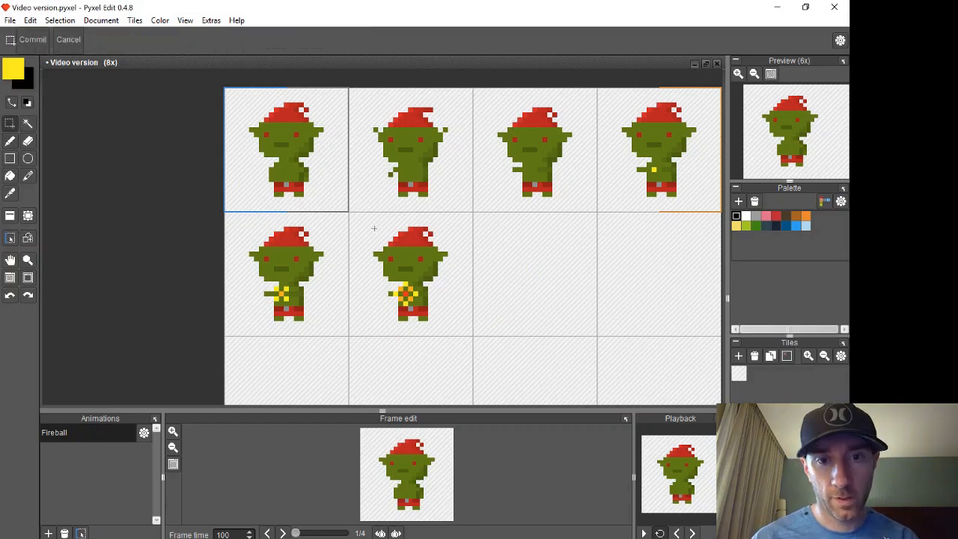
double_click(380, 230)
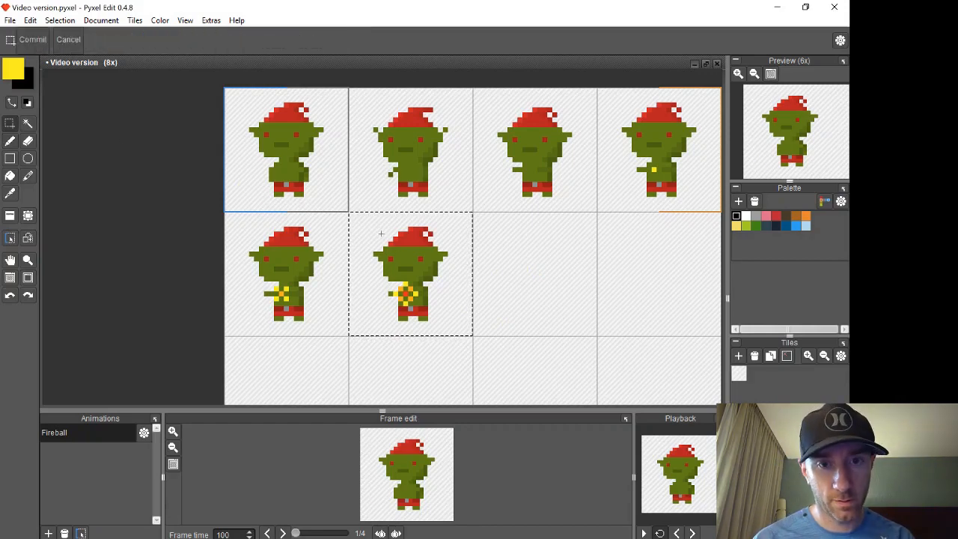
key("ctrl+c")
key("ctrl+v")
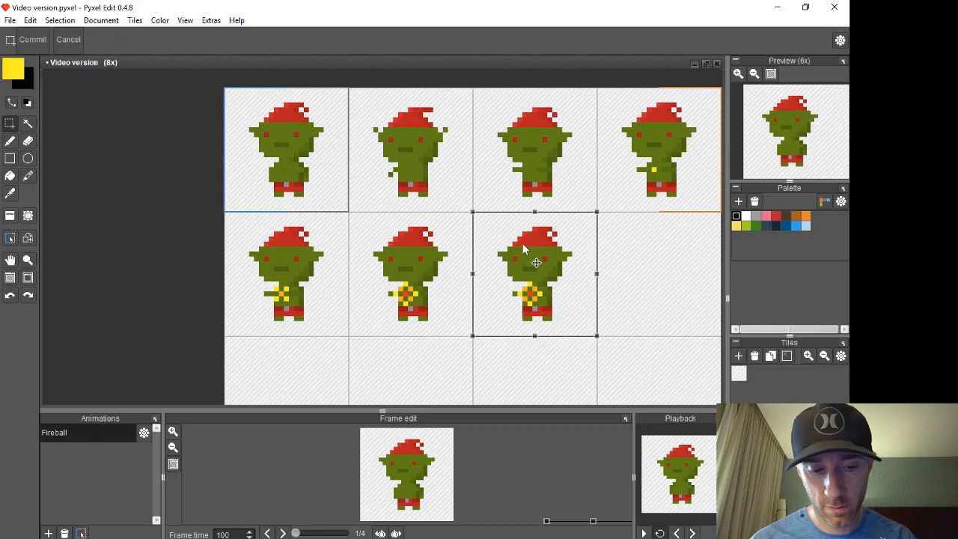
key("Return")
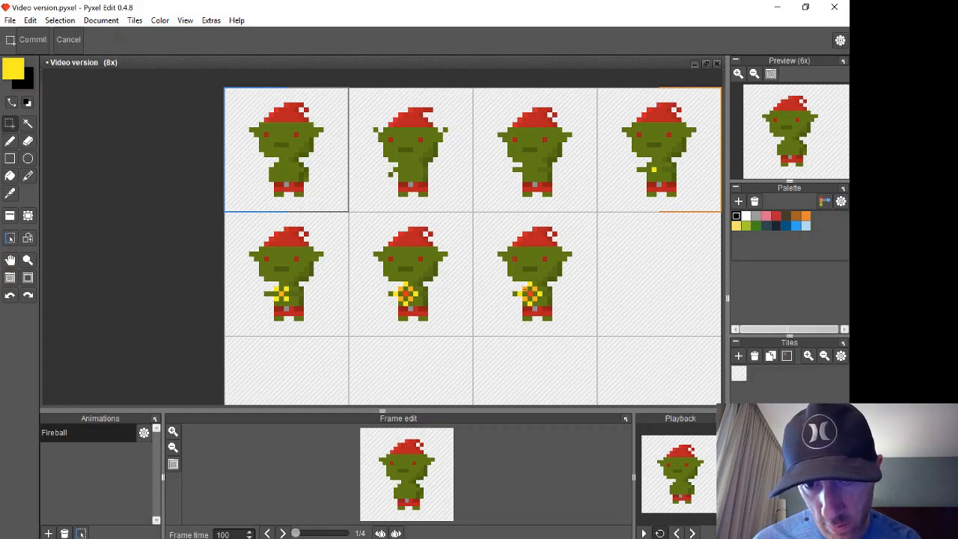
key("alt")
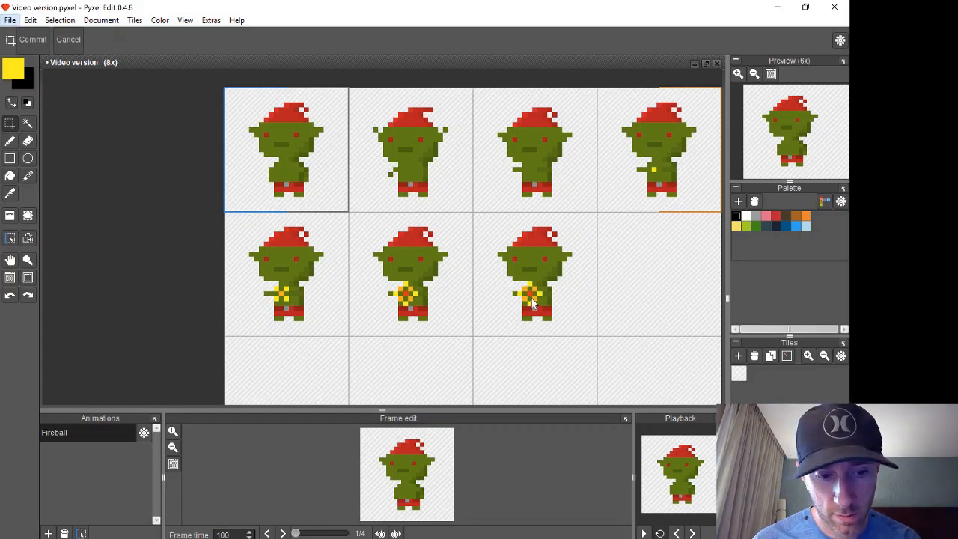
key("d")
left_click(404, 18)
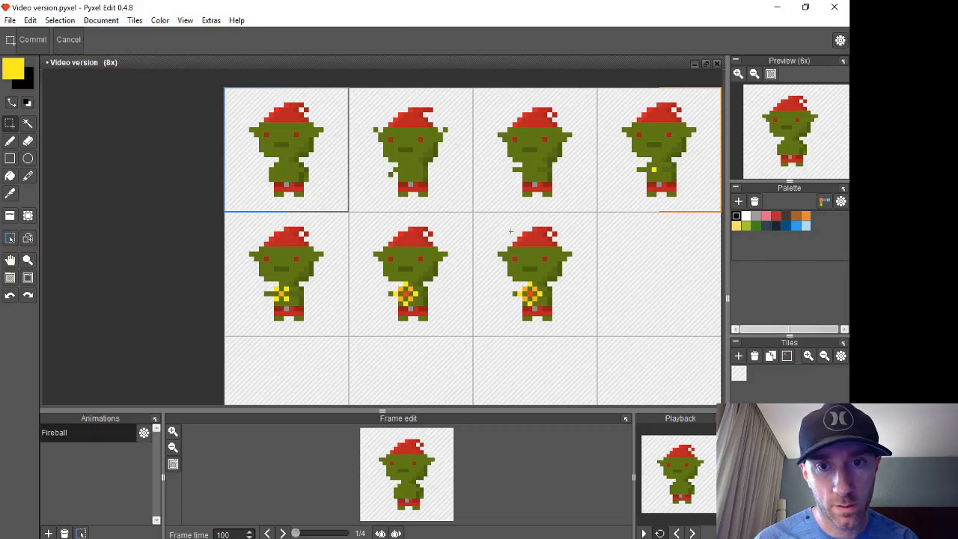
Sample the fireball's red and paint a red plus at the center of the third-tile fireball, with red pixels at its four outer corners
key("b")
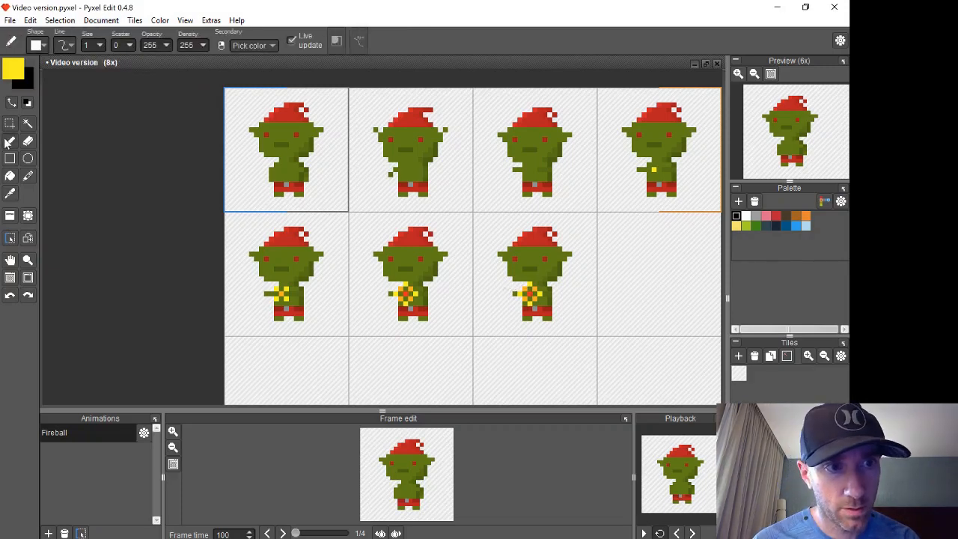
key("i")
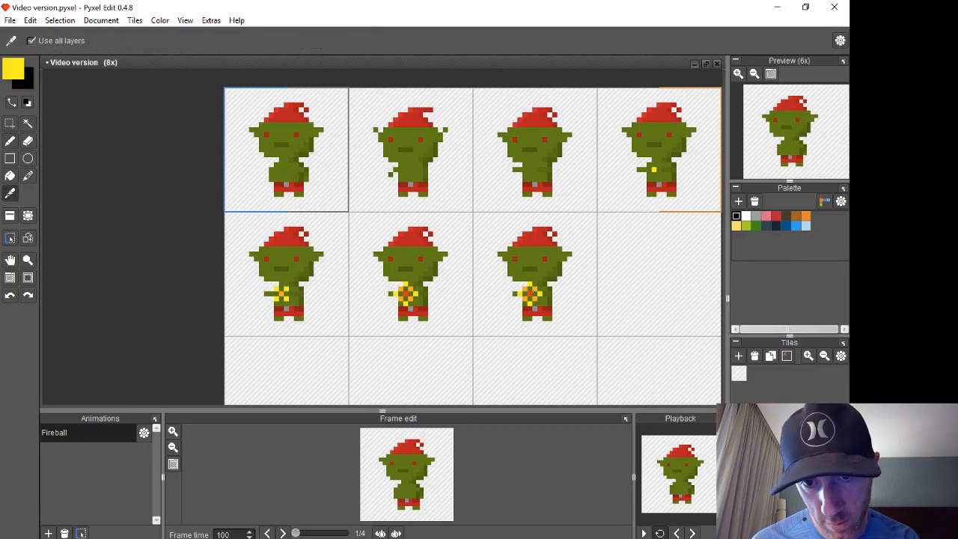
left_click(519, 283)
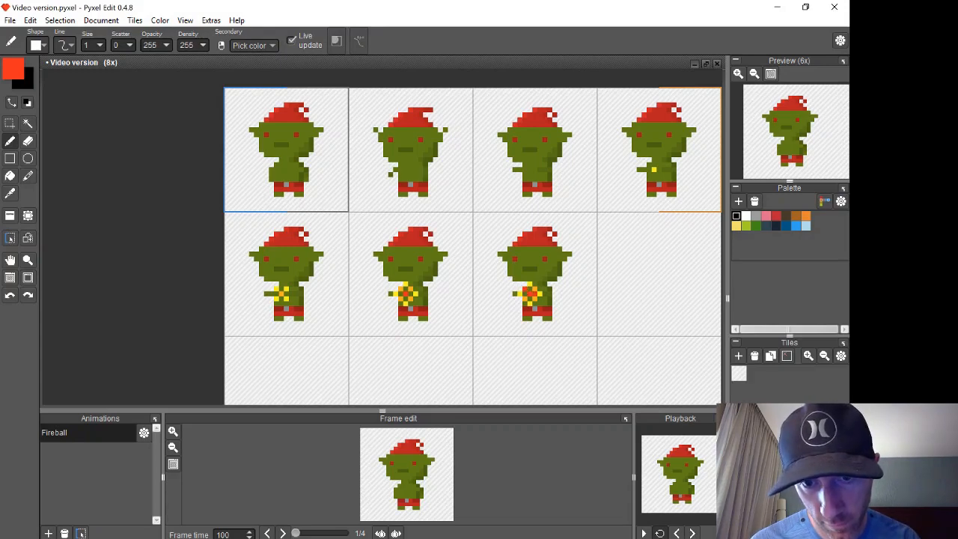
key("ctrl+z")
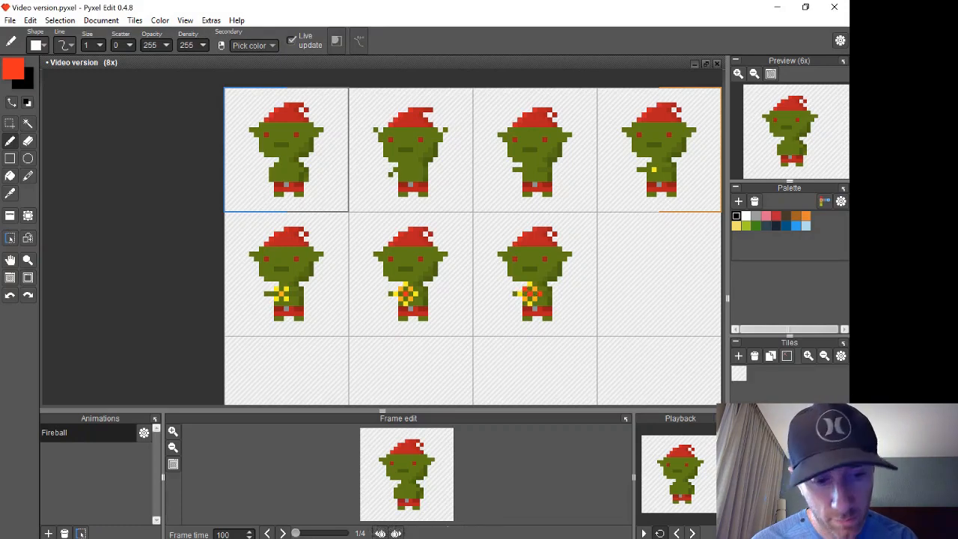
key("ctrl+z")
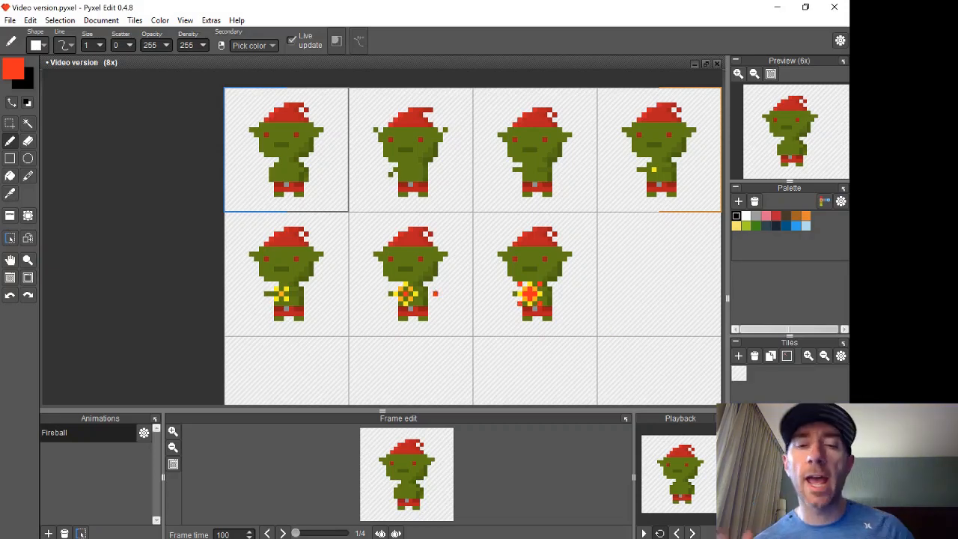
Duplicate the second row's third tile into the adjacent fourth tile, aligned to the grid, and clear the selection
left_click(10, 123)
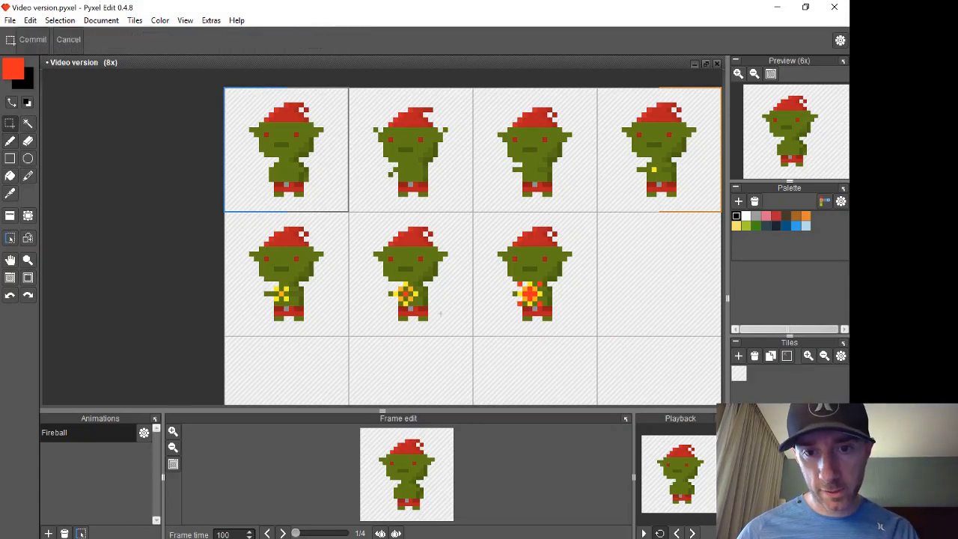
double_click(490, 303)
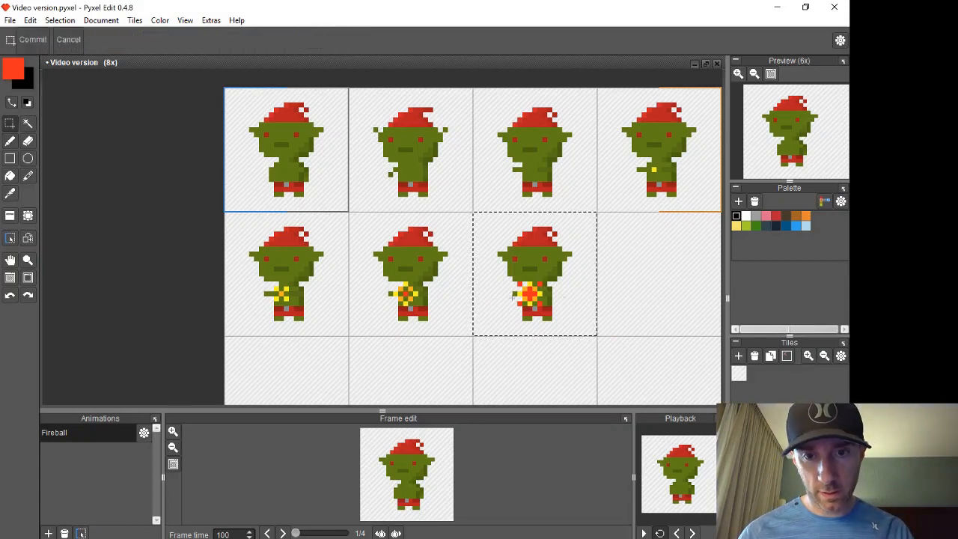
left_click(619, 284)
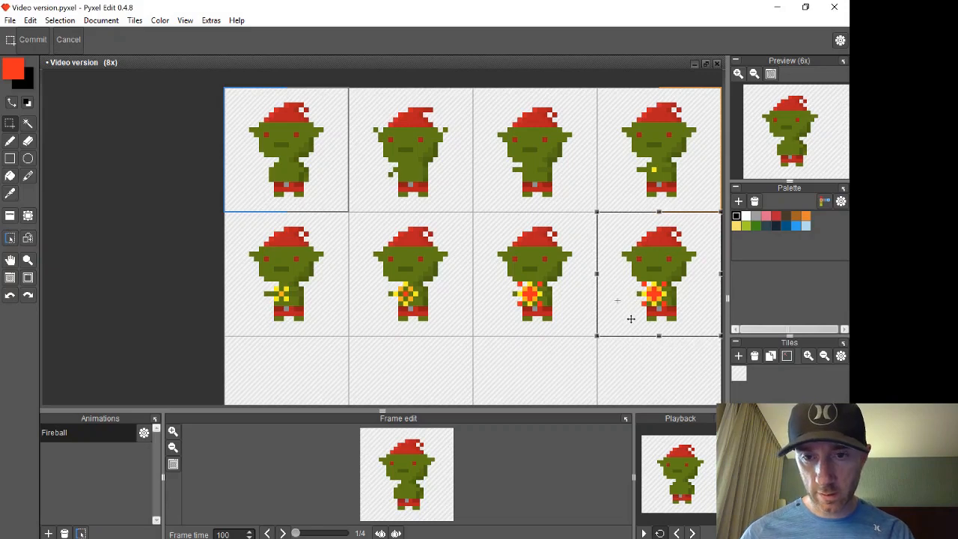
key("Return")
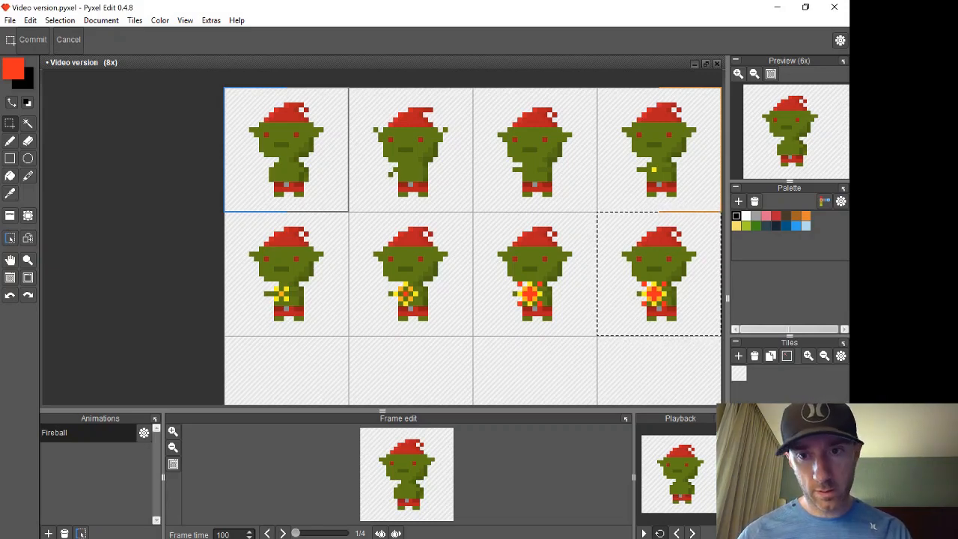
key("ctrl+d")
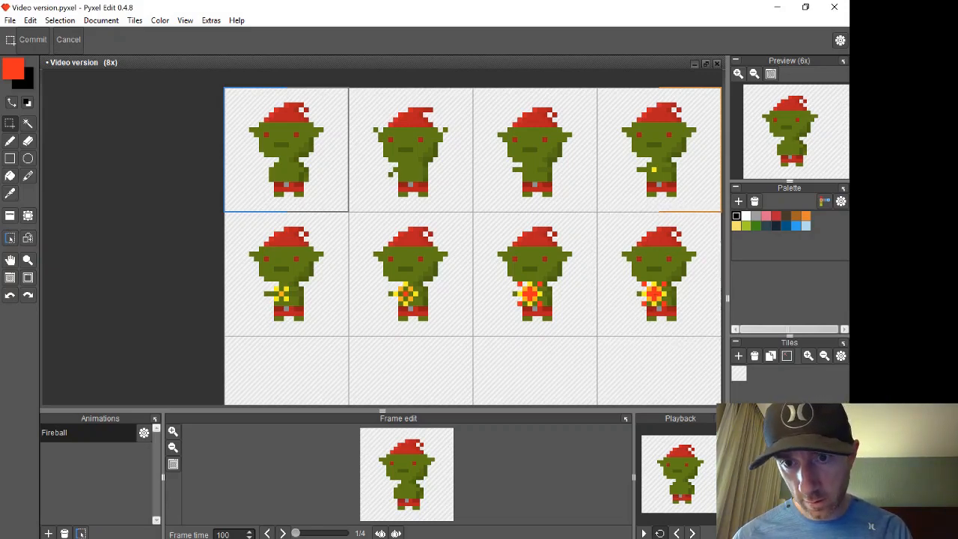
Move the fireball in the second row's fourth tile two pixels left and erase the stray green pixels carried along with it
scroll(696, 276, "up", 5)
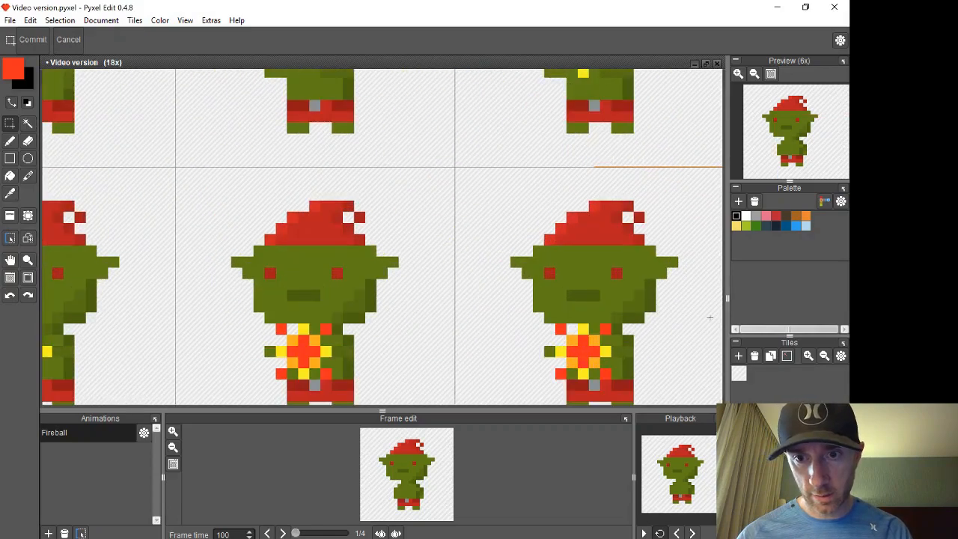
key("space")
left_click_drag(709, 317, 588, 222)
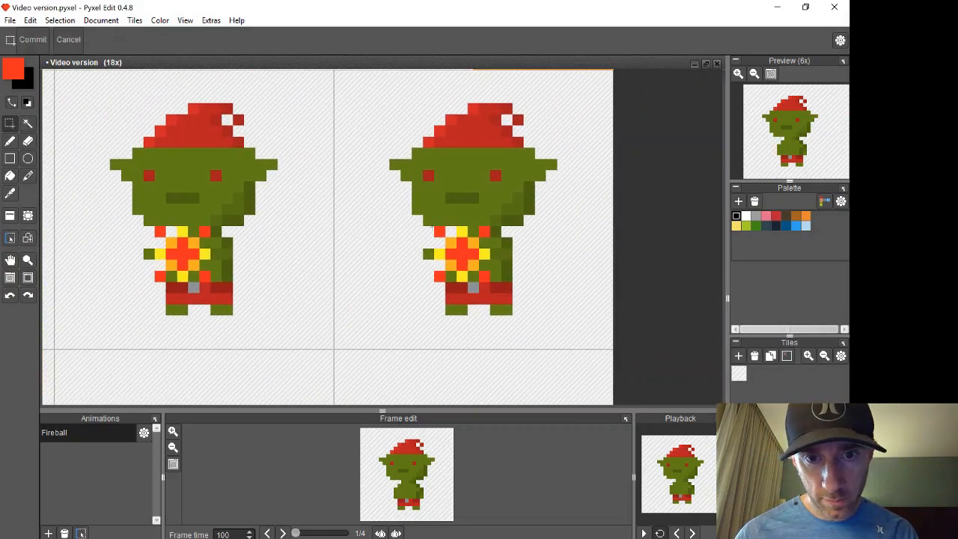
left_click_drag(435, 215, 450, 258)
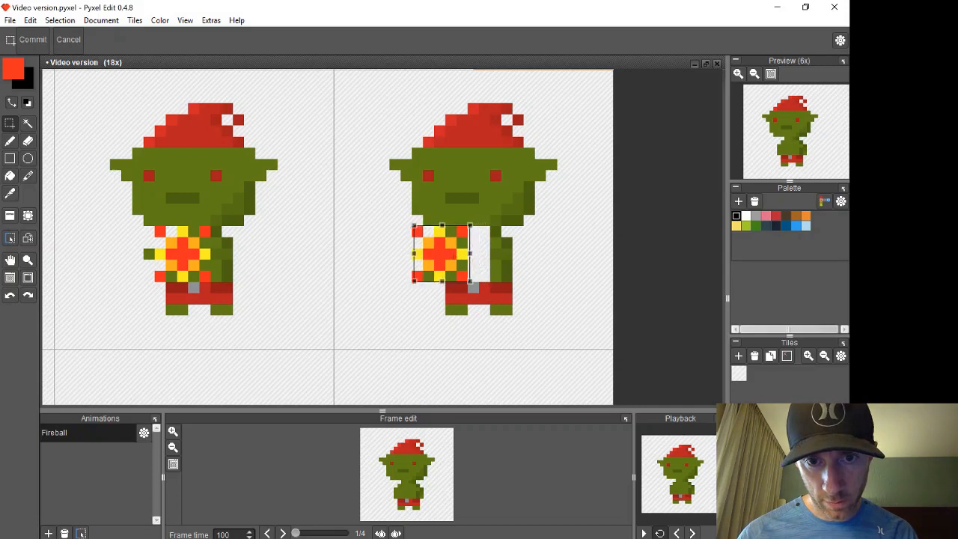
left_click(555, 270)
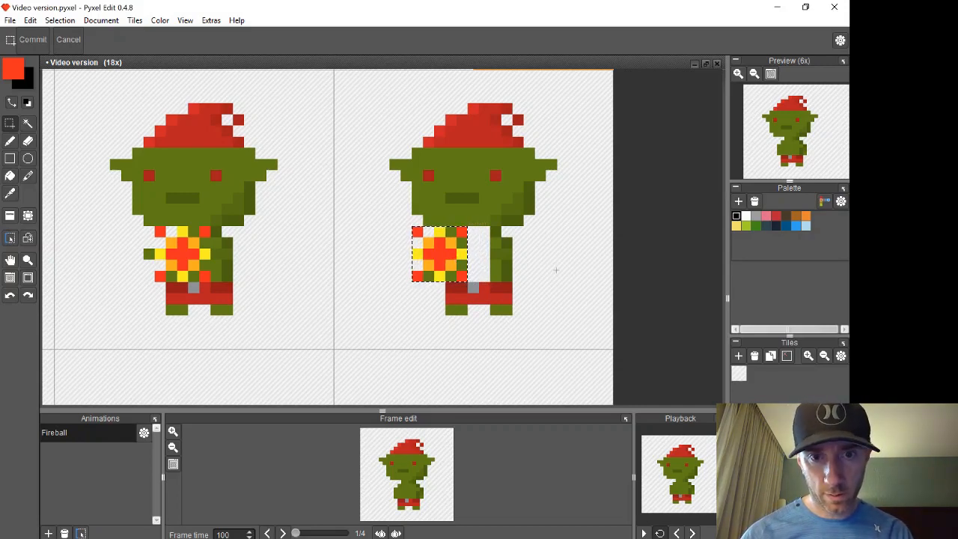
key("e")
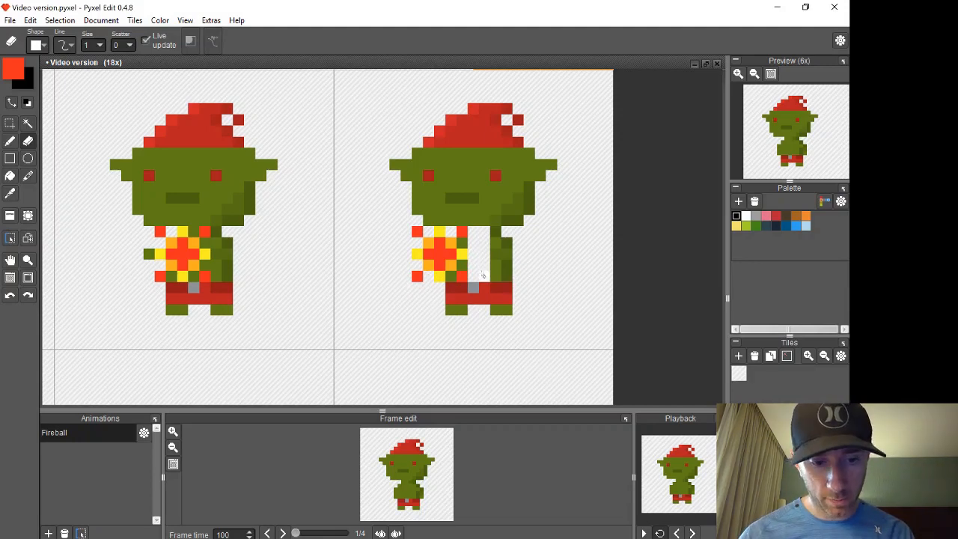
Sample the green of the fourth-tile goblin's face and fill the gap left in its neck and torso
key("i")
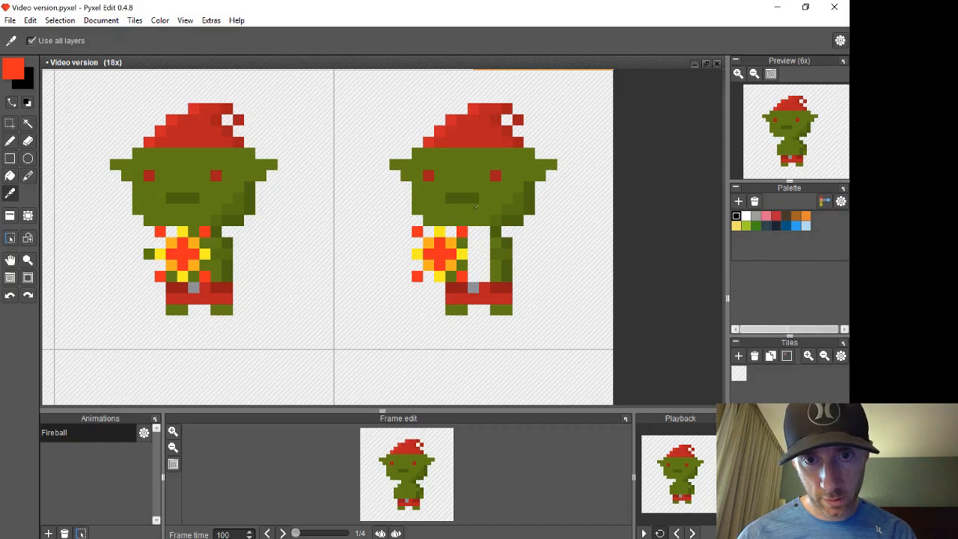
left_click(476, 207)
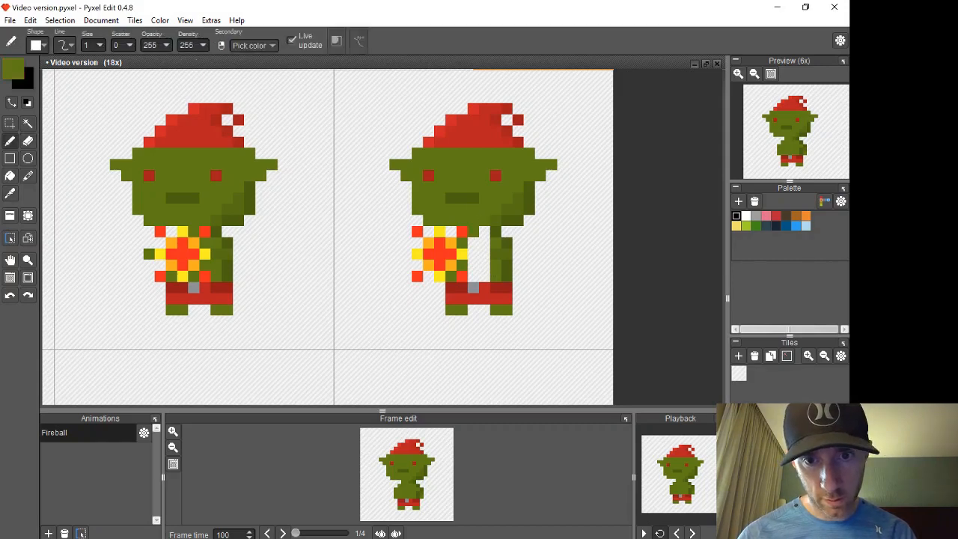
mouse_move(473, 241)
left_mouse_down()
mouse_move(484, 241)
mouse_move(484, 231)
mouse_move(472, 265)
mouse_move(484, 265)
mouse_move(484, 276)
mouse_move(473, 276)
left_mouse_up()
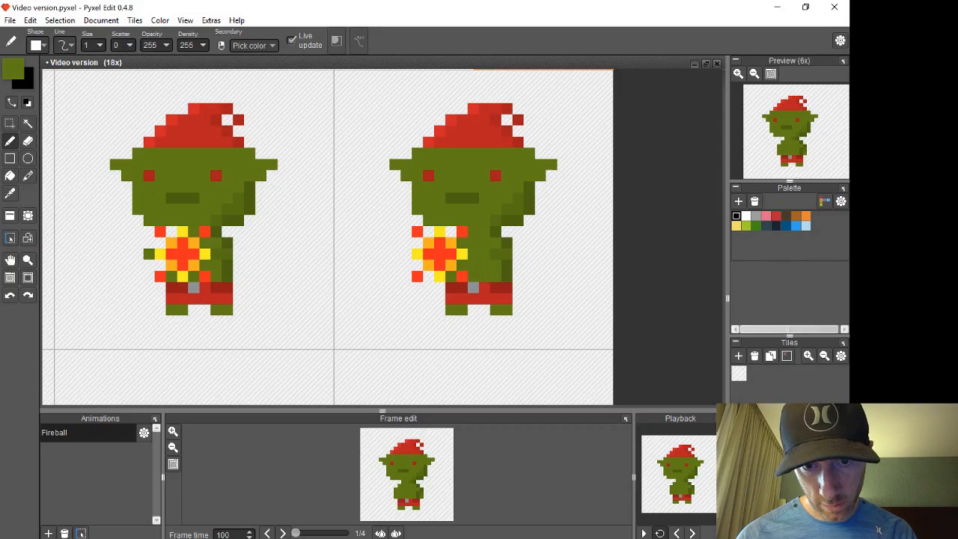
Sample the darker green from the fourth-tile goblin's torso and paint a short horizontal shading line for its arm
key("i")
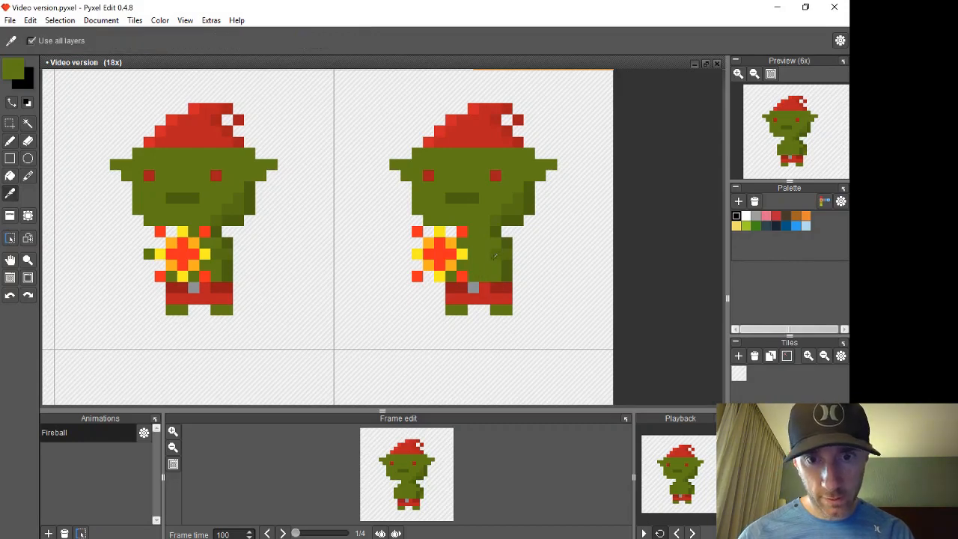
left_click(495, 255)
key("b")
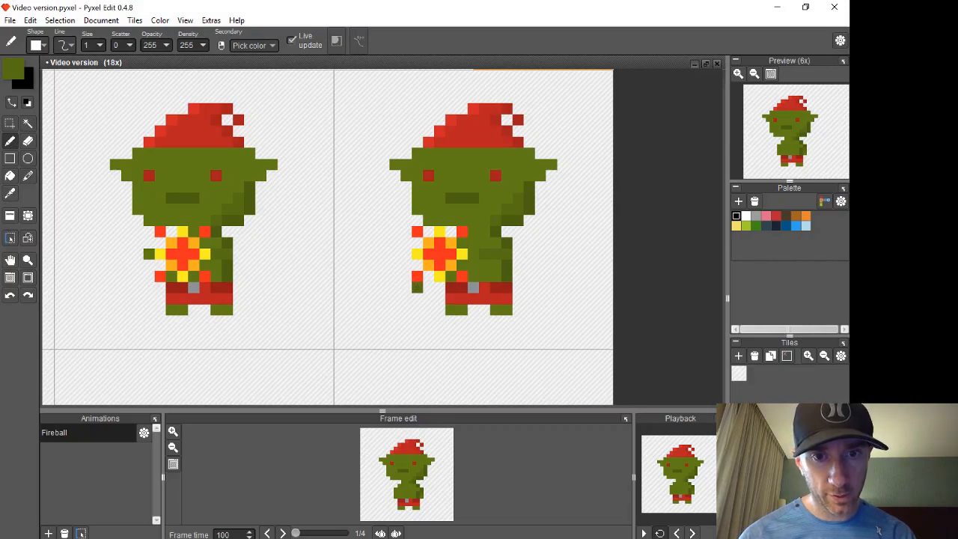
Sample the fireball's orange, fill the gaps around the fourth-tile fireball into a solid square, and recolor its center pixel orange
key("i")
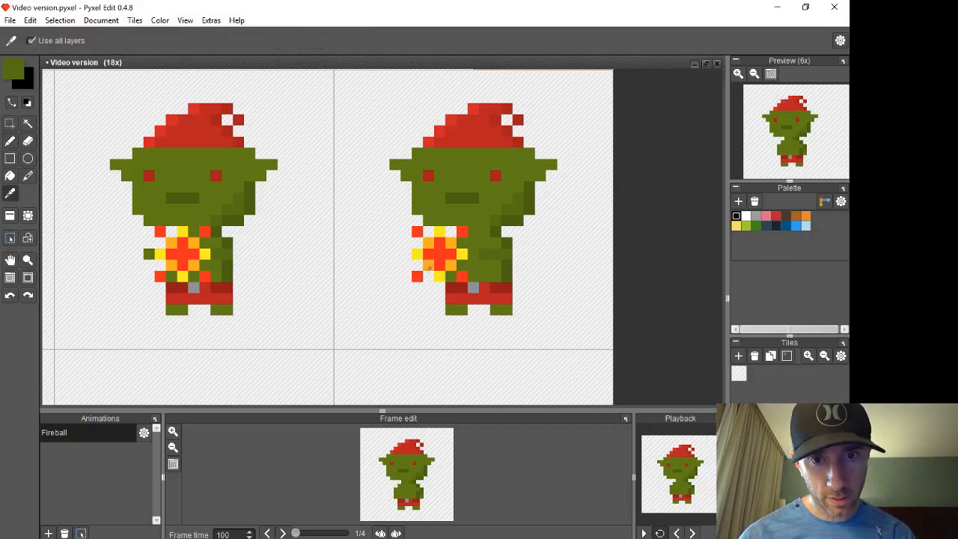
left_click(430, 268)
key("b")
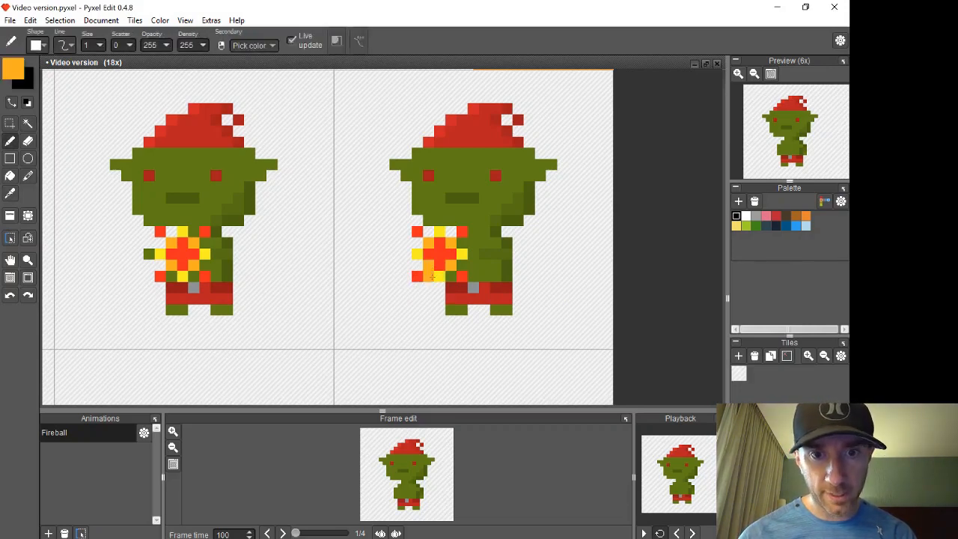
left_click(432, 277)
left_click(418, 266)
left_click(417, 254)
left_click(417, 243)
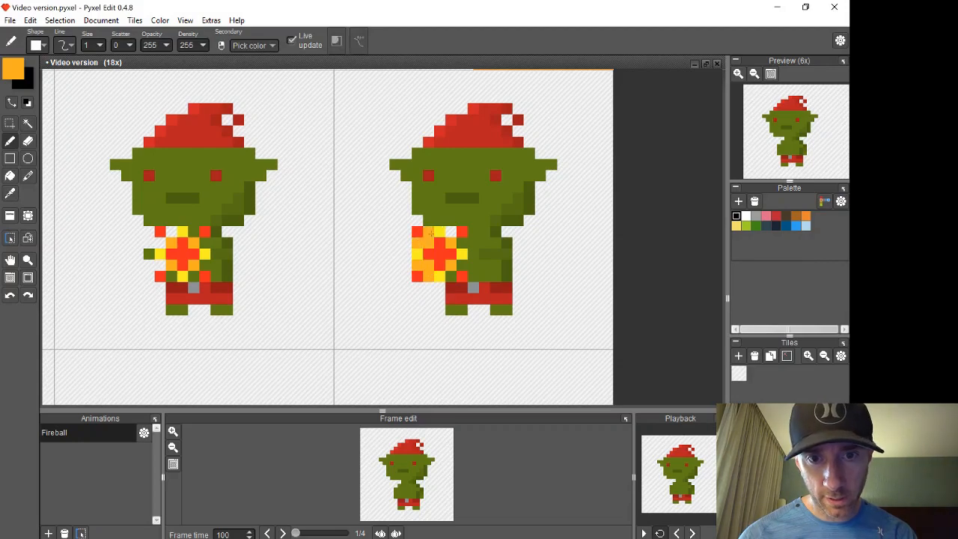
left_click(451, 232)
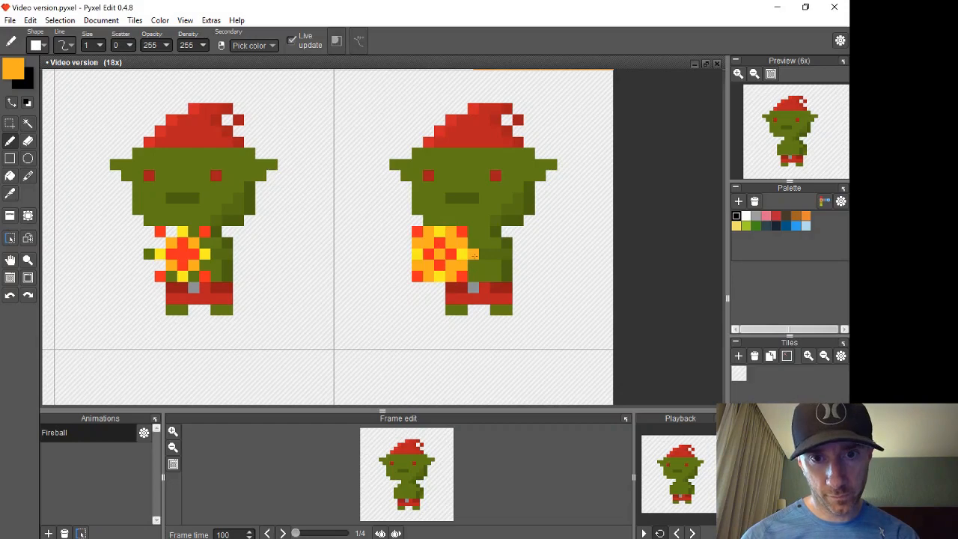
key("e")
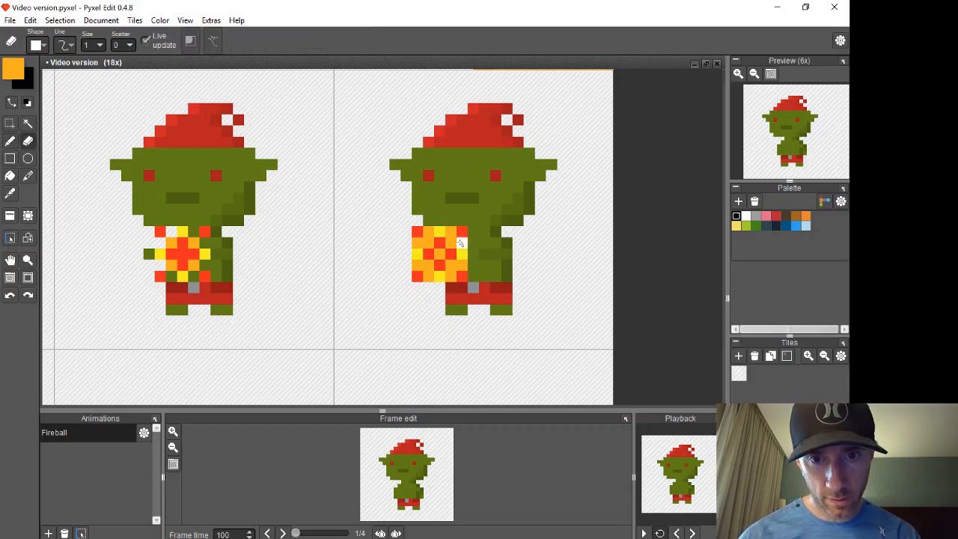
left_click(473, 254)
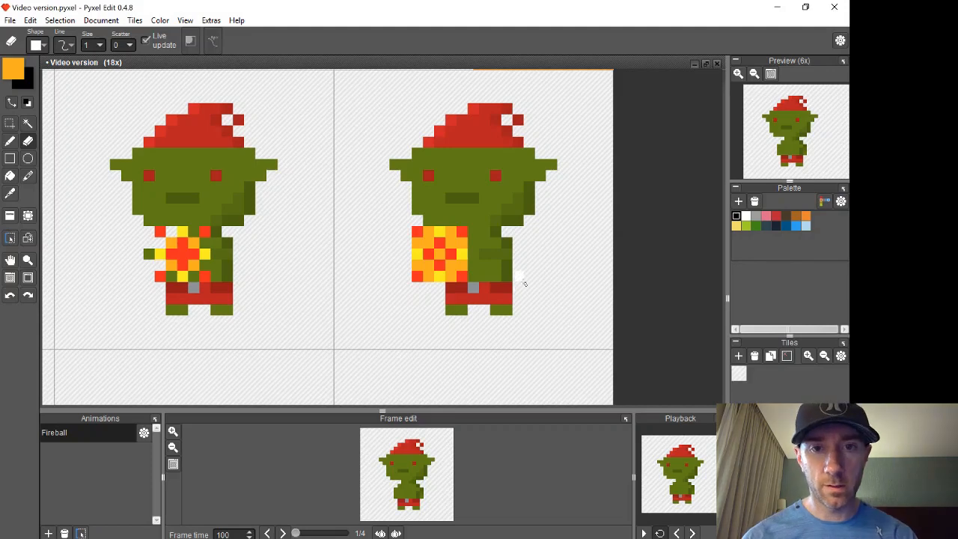
Set the Fireball animation's length to 8 frames
scroll(524, 281, "down", 3)
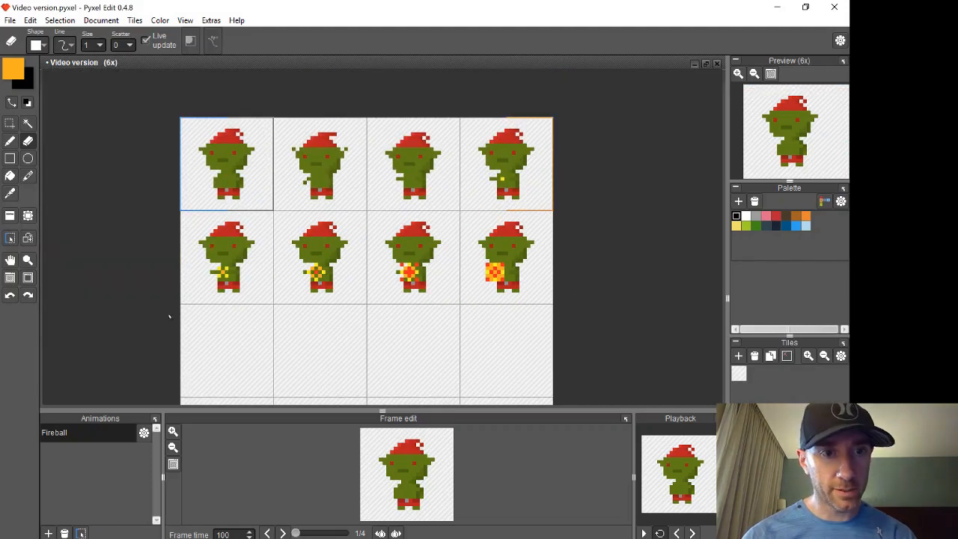
left_click(144, 433)
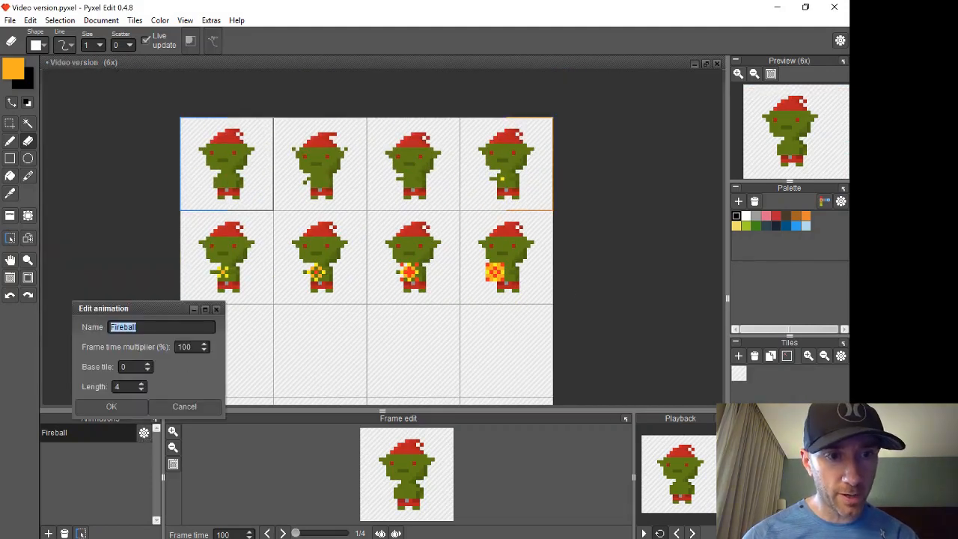
double_click(113, 387)
type("8")
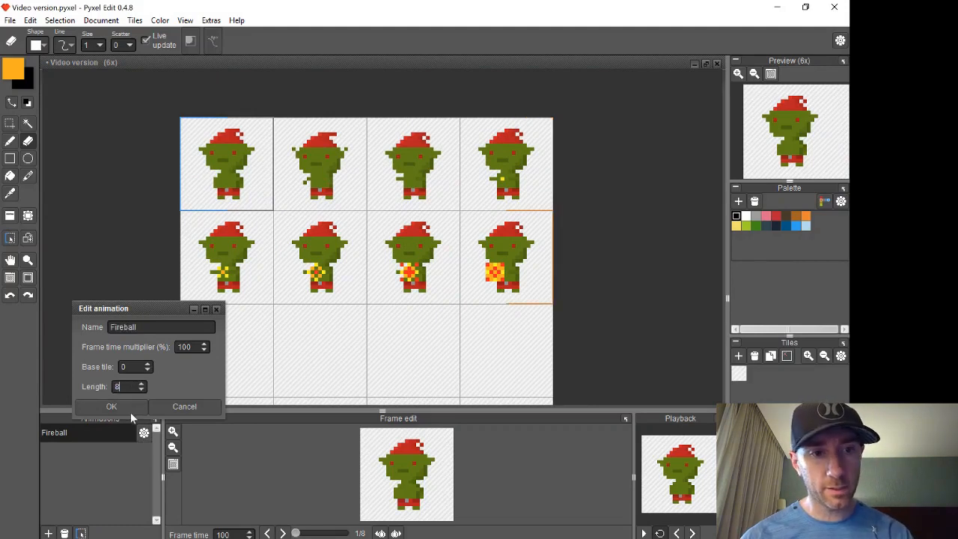
left_click(121, 403)
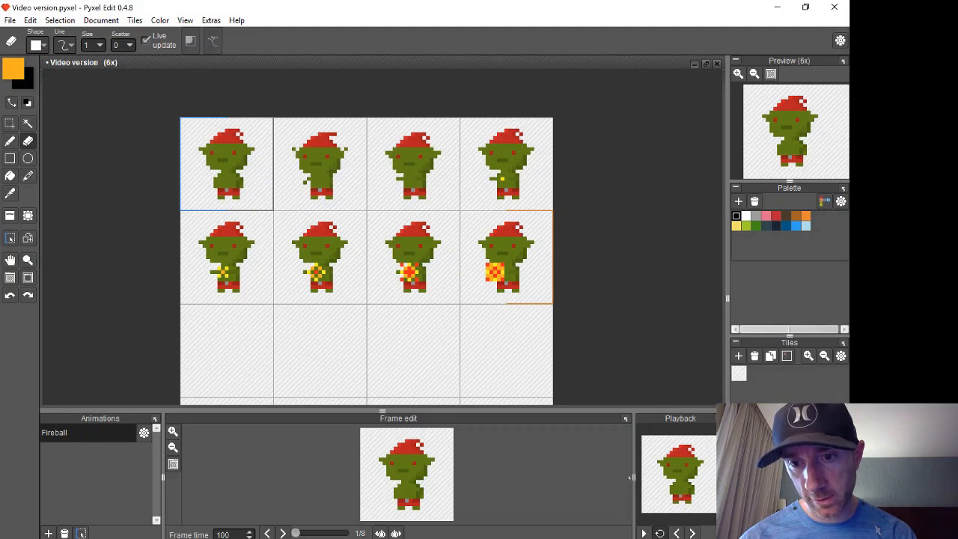
Enlarge the playback preview, play the Fireball animation, and stop it
left_click_drag(634, 477, 572, 477)
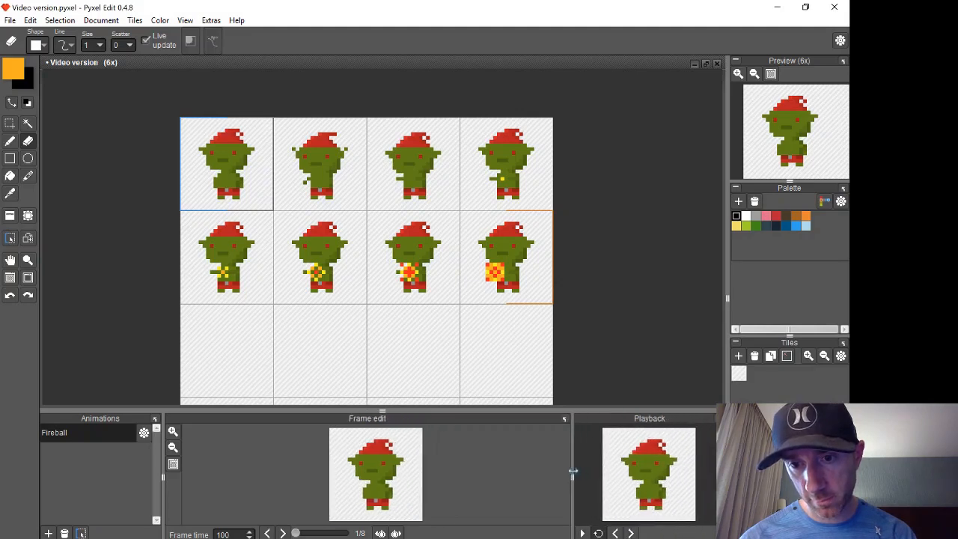
left_click(582, 533)
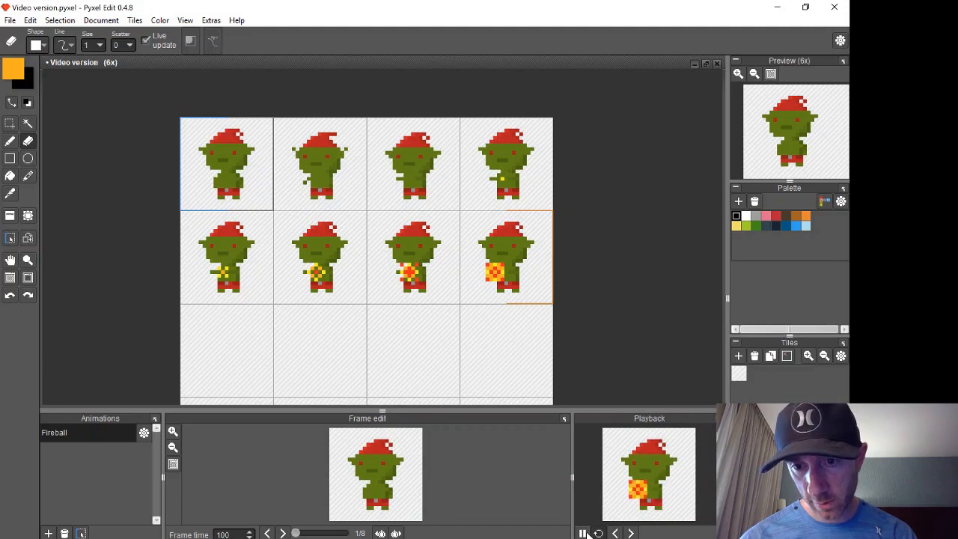
left_click(583, 533)
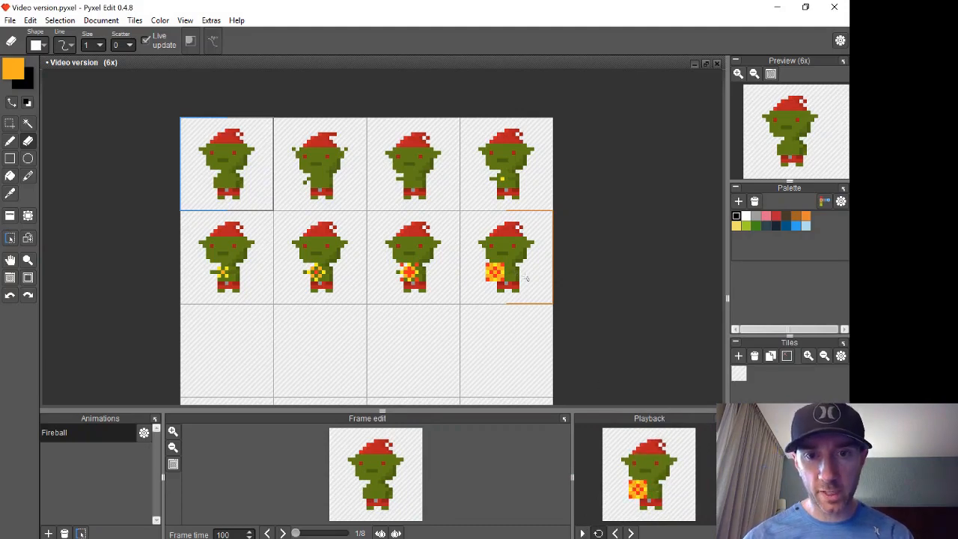
Erase the two inner orange pixels on the left side of the fireball in the second row's fourth tile
scroll(520, 282, "up", 5)
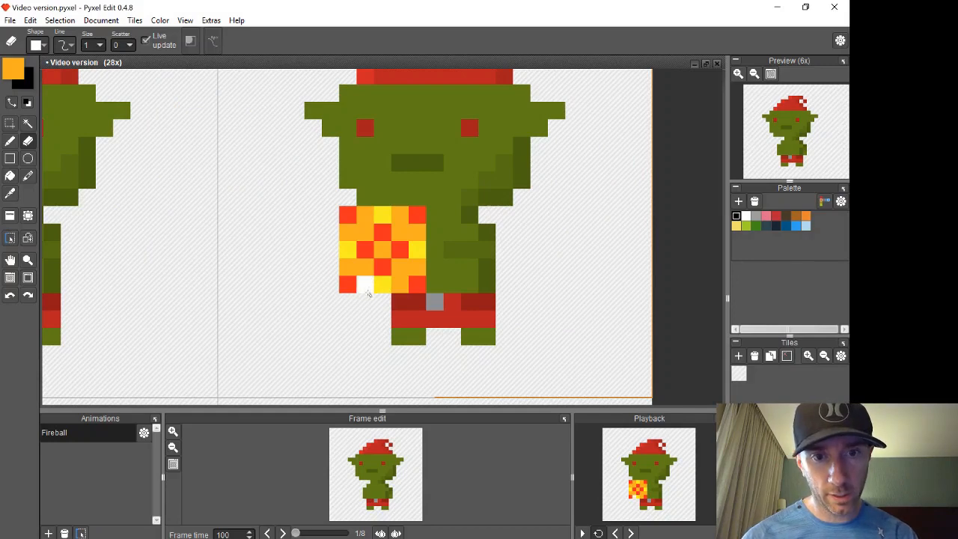
left_click(364, 267)
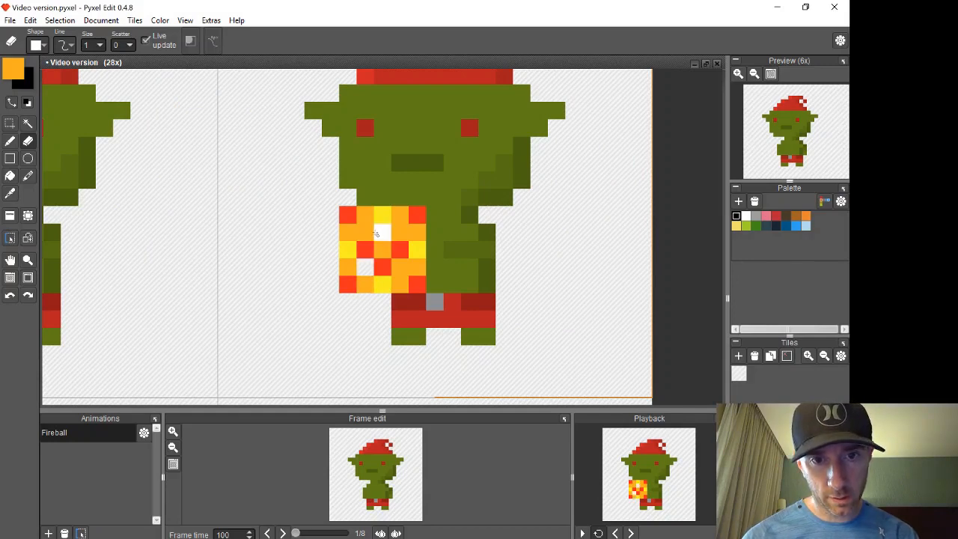
left_click(368, 234)
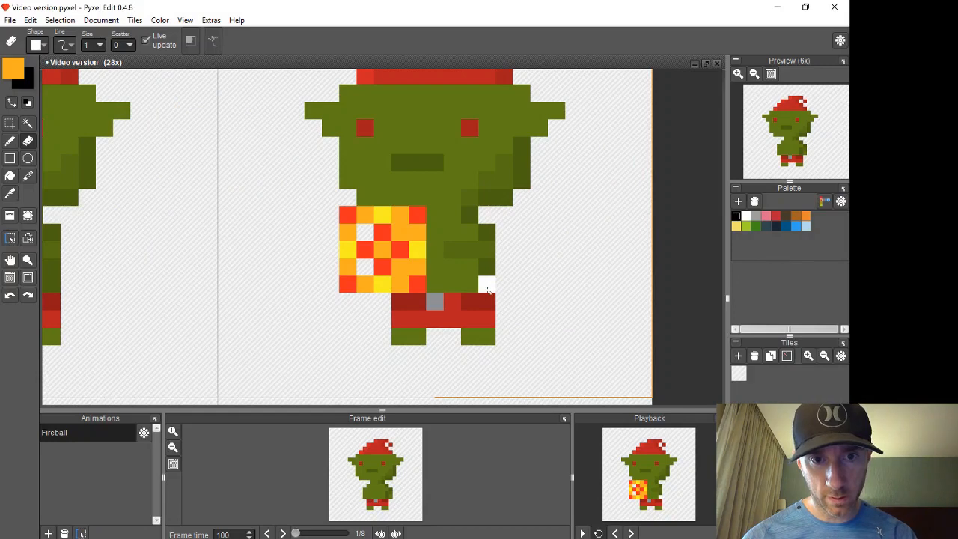
Paint torso green over the fireball's top-center and two inner-right pixels, erase its left- and bottom-center yellow pixels, and preview the animation
key("i")
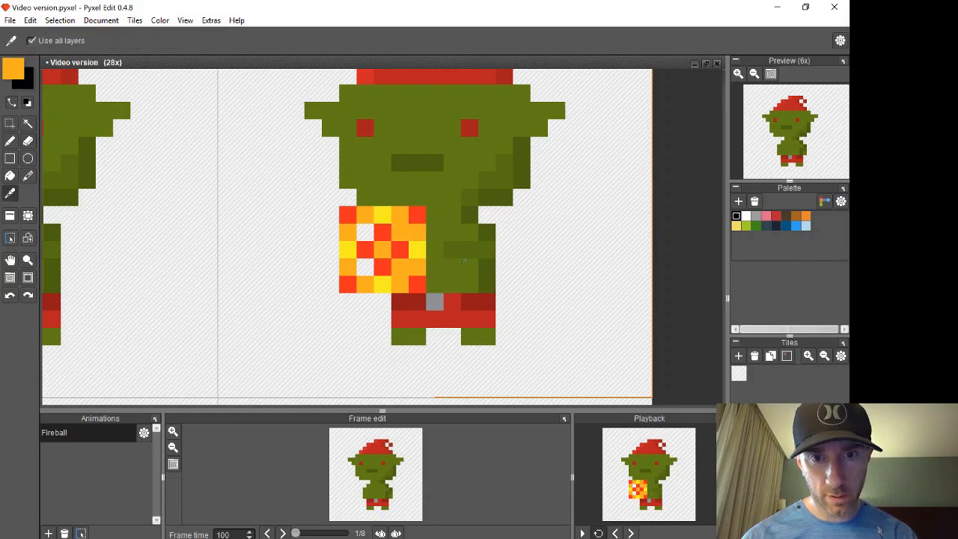
left_click(452, 273)
key("b")
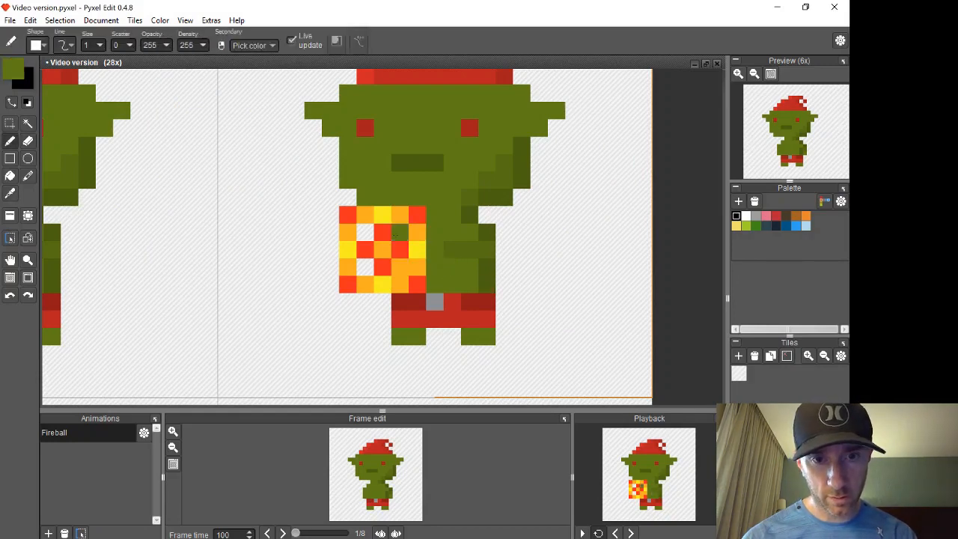
left_click(400, 267)
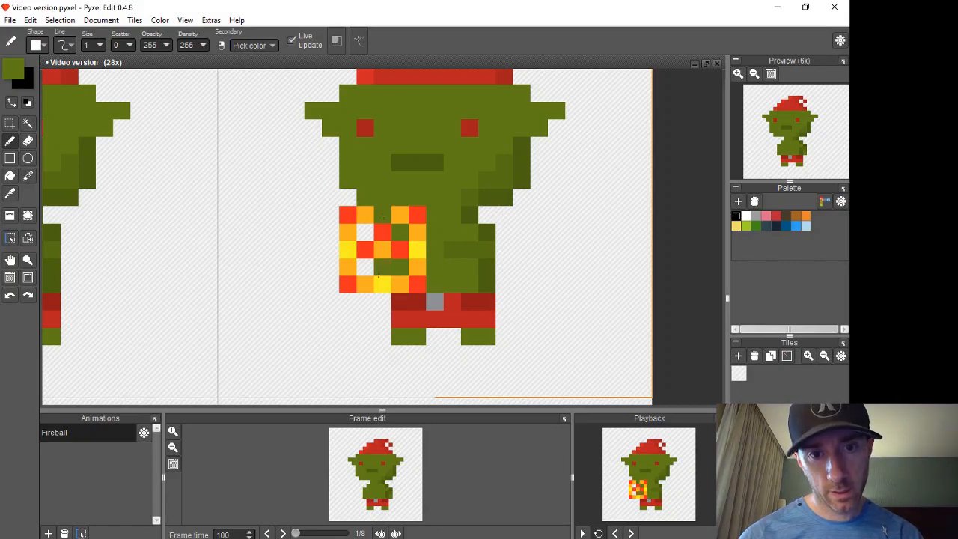
key("e")
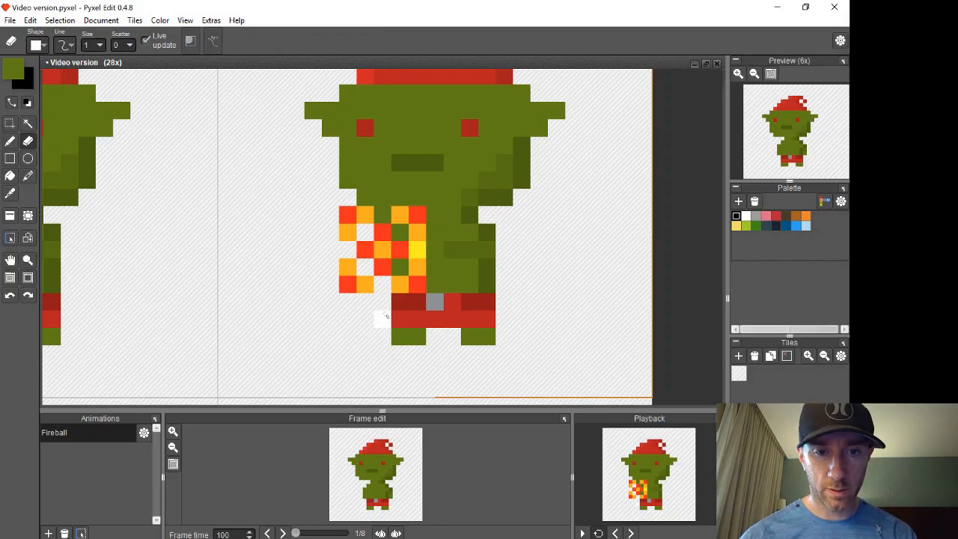
left_click(583, 532)
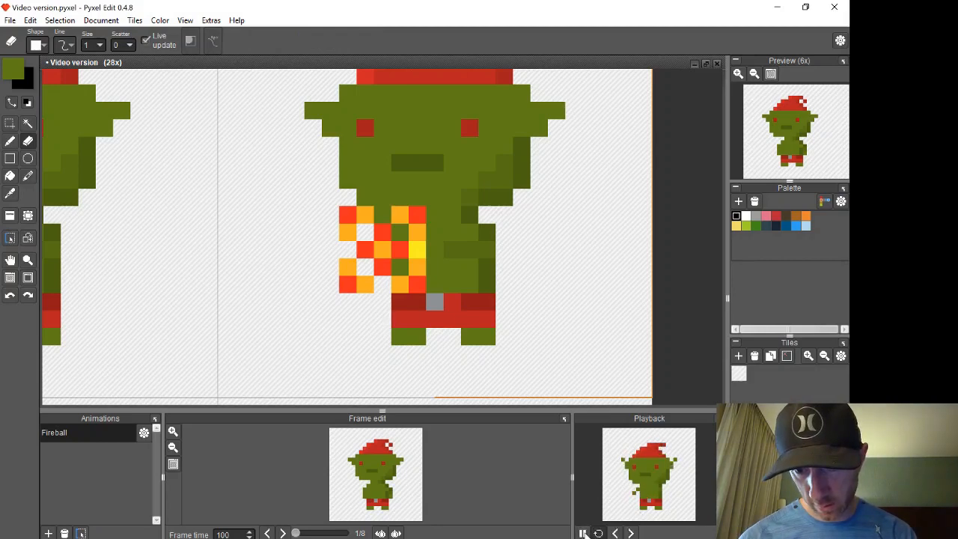
left_click(583, 533)
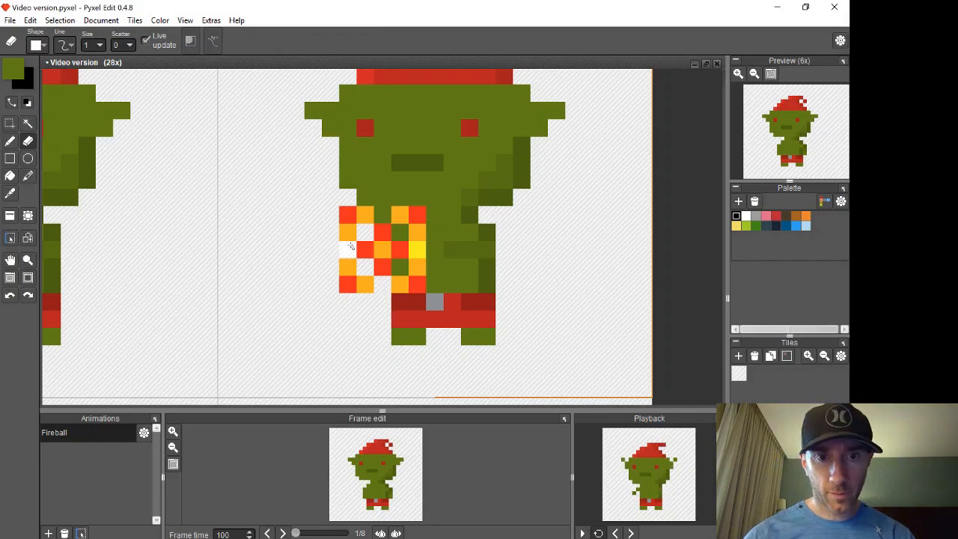
Sample the fireball's yellow and paint its inner upper-left pixel and the bottom-row pixel beside the lower-left corner
left_click(413, 250, "alt")
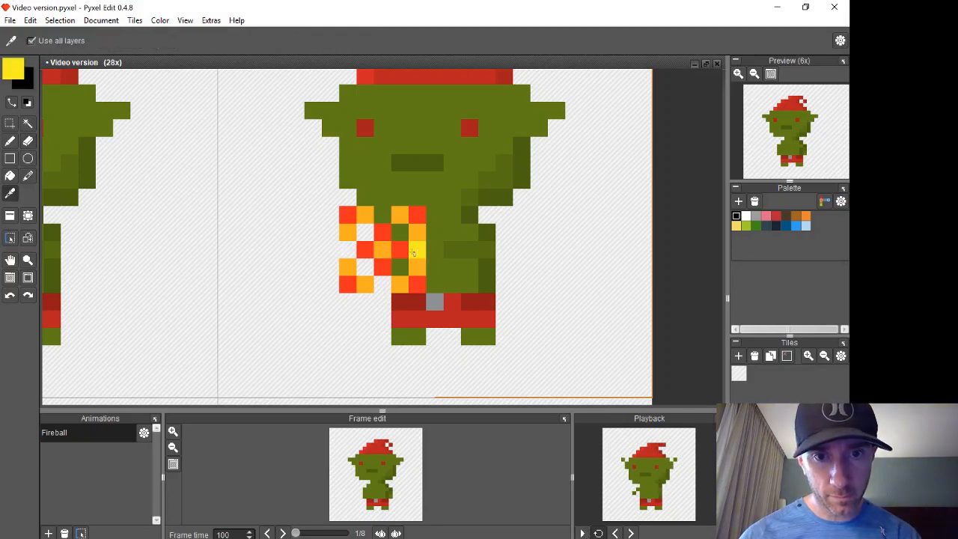
key("b")
left_click(362, 232)
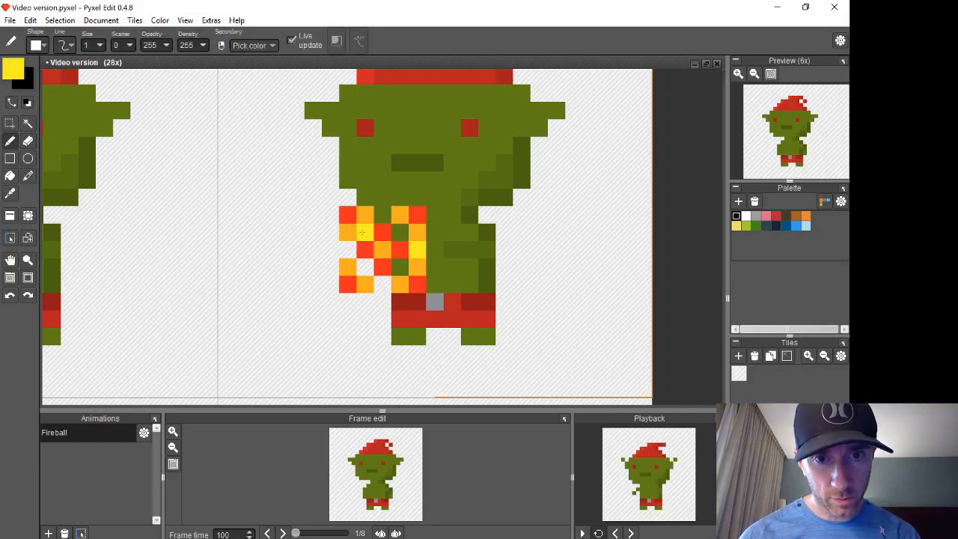
left_click(365, 283)
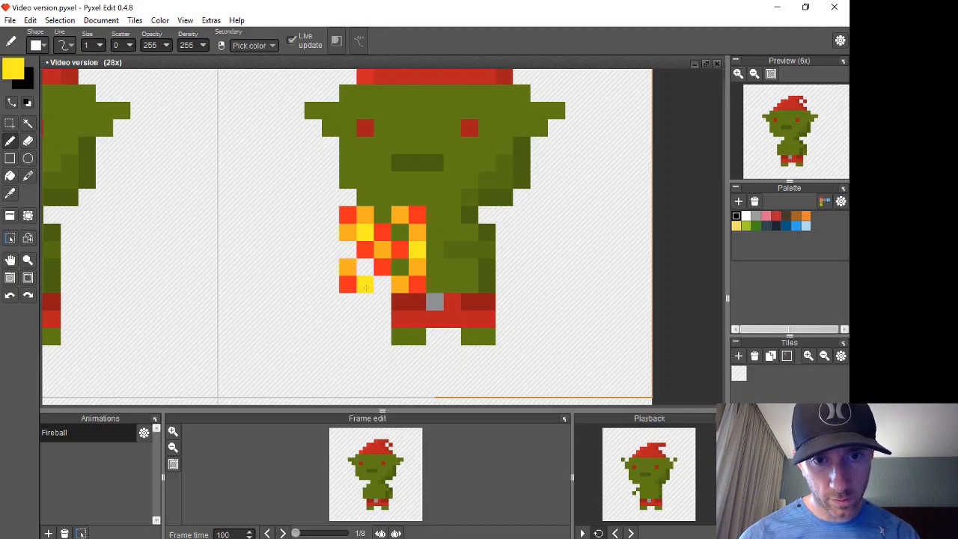
left_click(345, 215)
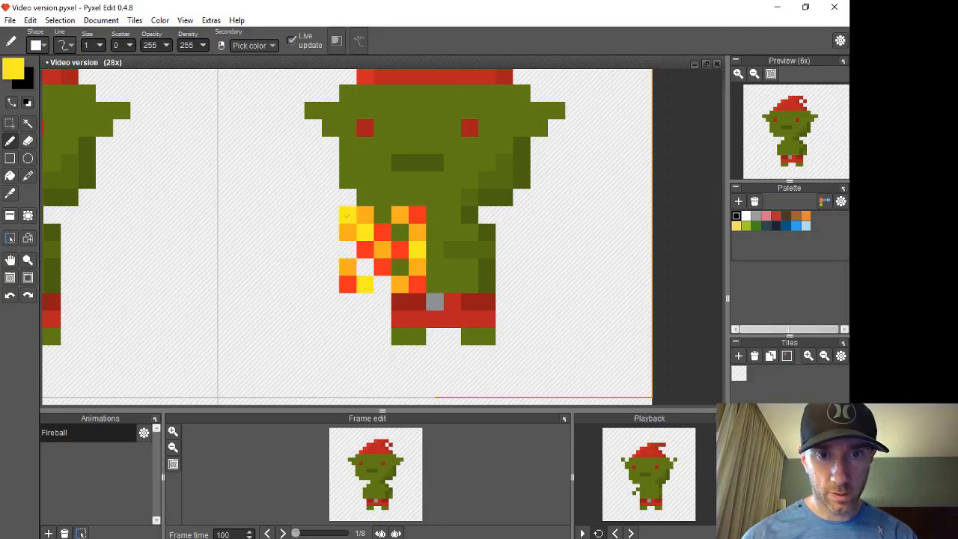
Duplicate the second row's fourth tile into the third row's first tile, aligned to the grid
scroll(435, 371, "down", 3)
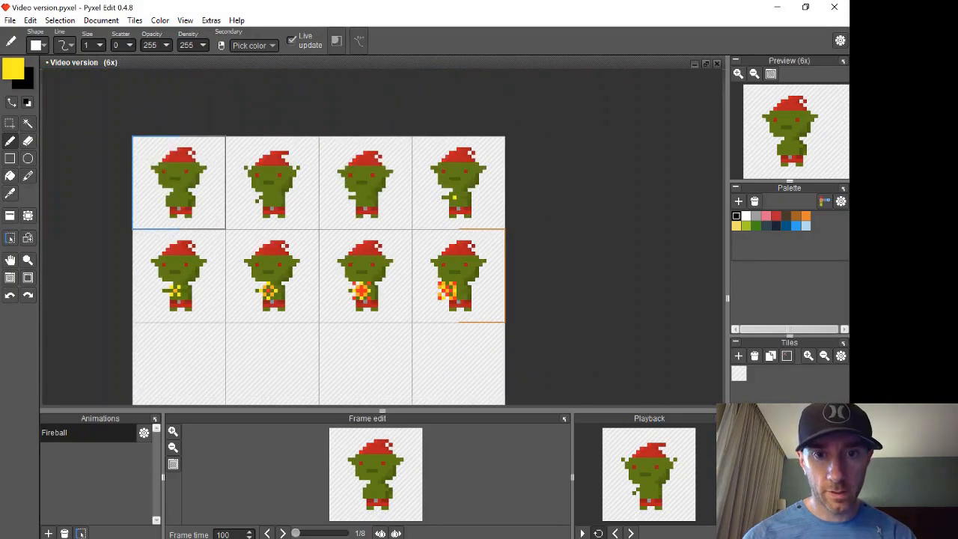
key("space")
left_click_drag(567, 316, 592, 258)
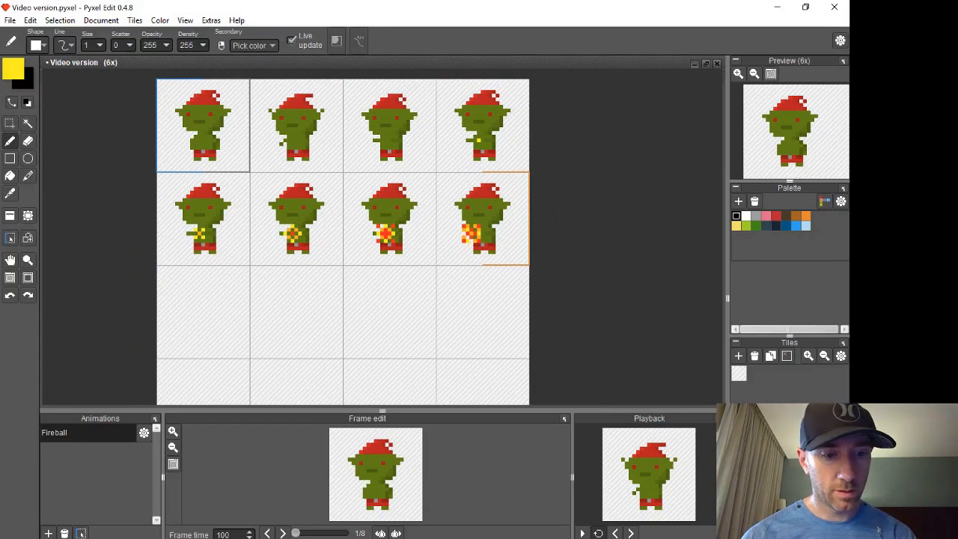
key("s")
left_click(463, 250, "ctrl")
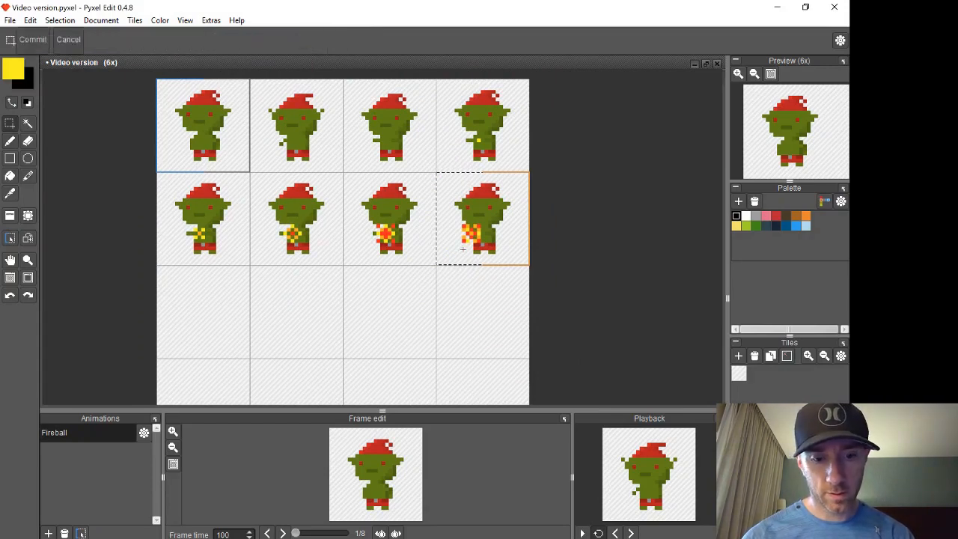
left_click(188, 298, "ctrl")
key("ctrl+v")
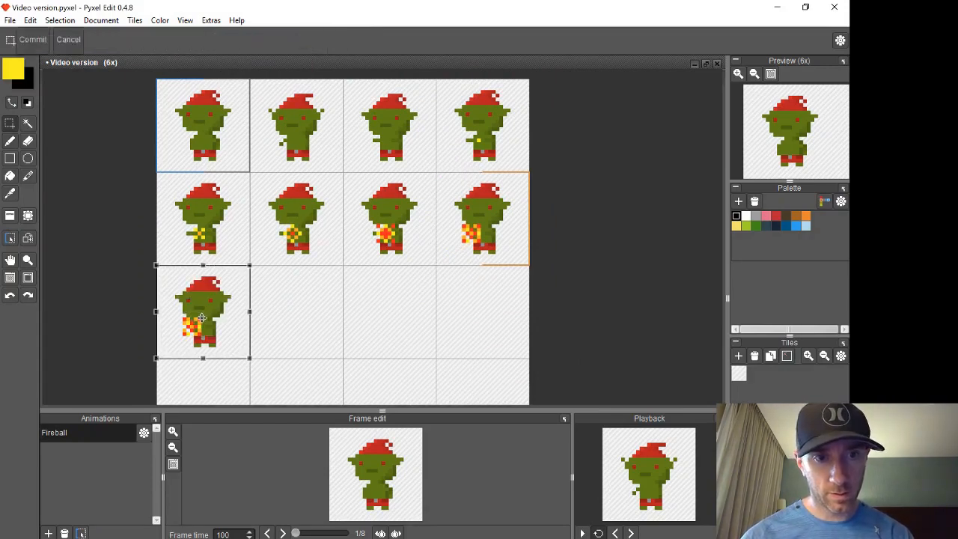
key("Return")
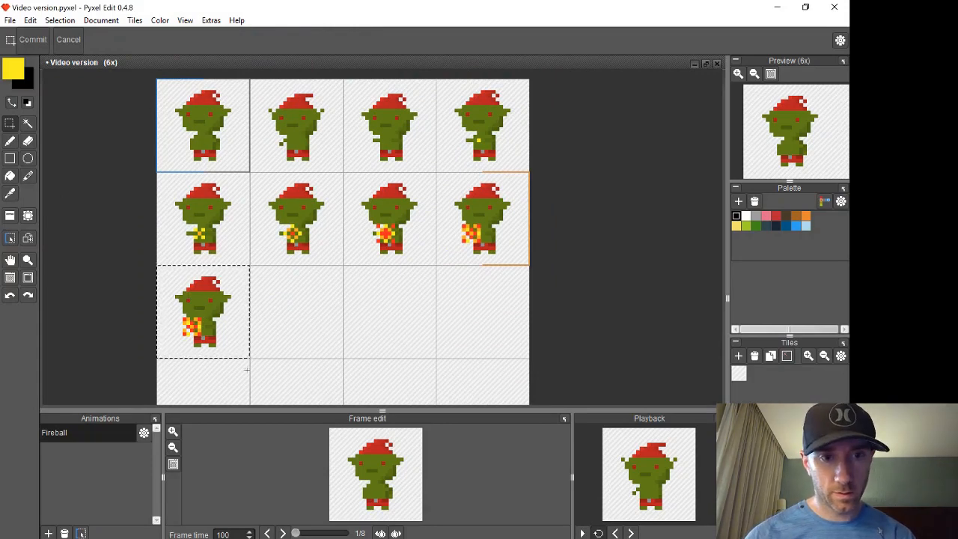
Move the fireball in the third row's first tile two pixels left, away from the goblin, and clear the selection
scroll(171, 367, "up", 3)
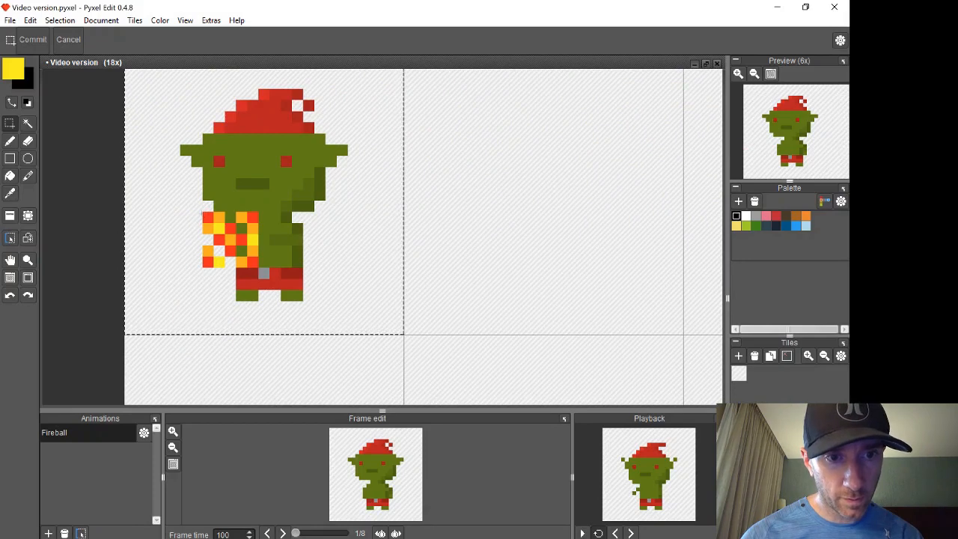
left_click_drag(195, 218, 225, 249)
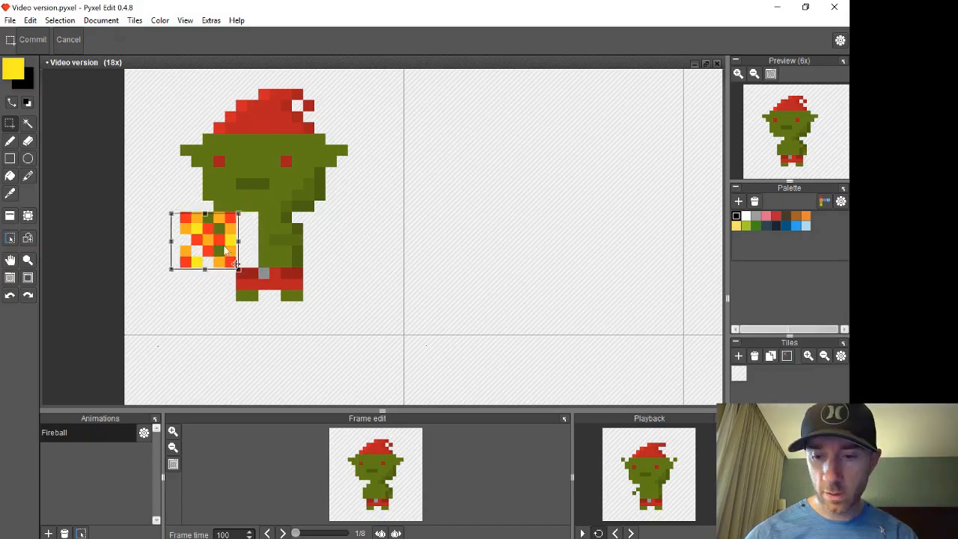
key("Return")
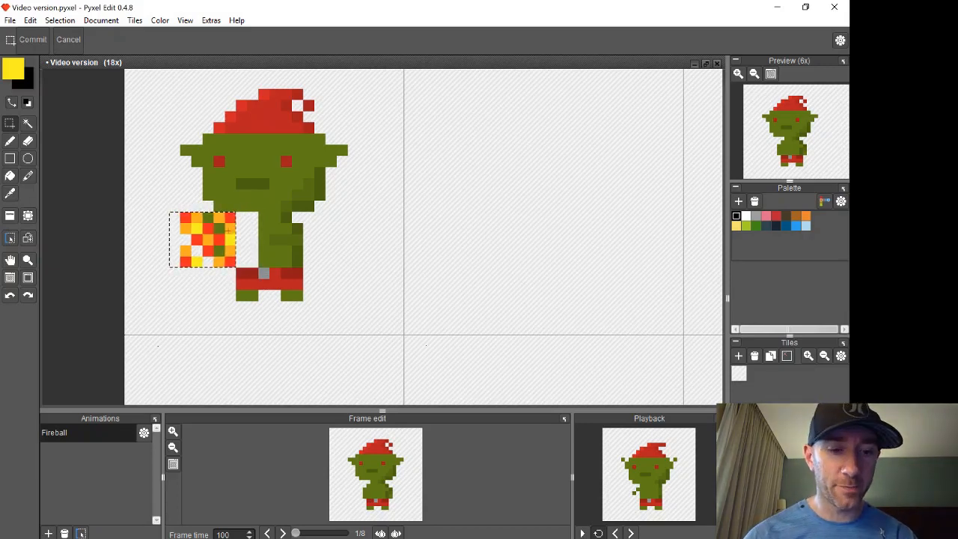
key("ctrl+d")
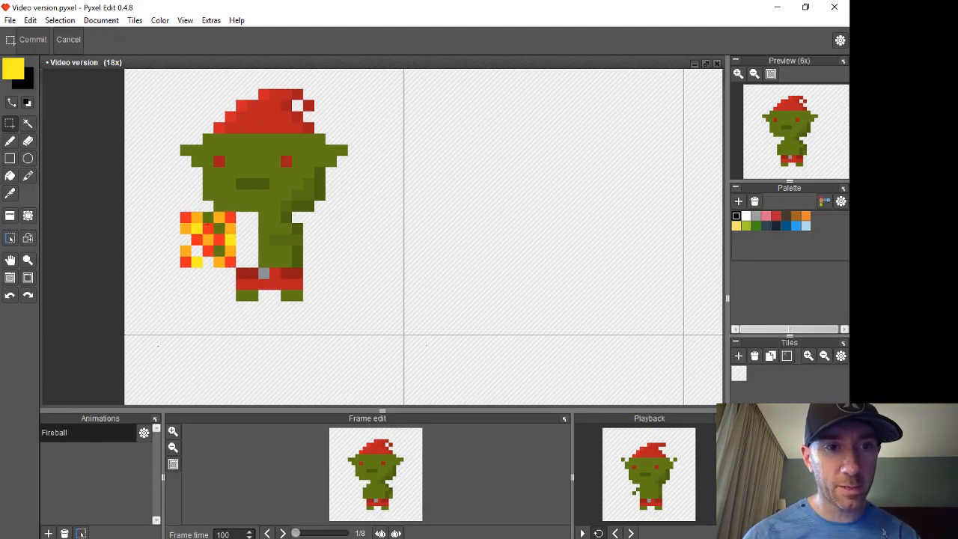
Erase the green pixels inside the moved fireball and fill the gap in the torso with the goblin's sampled green
key("e")
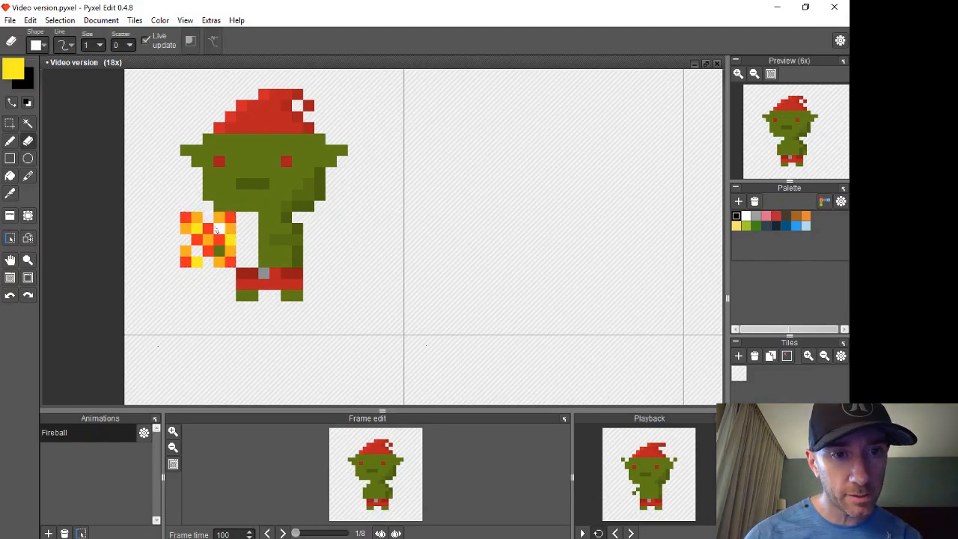
key("i")
left_click(271, 235)
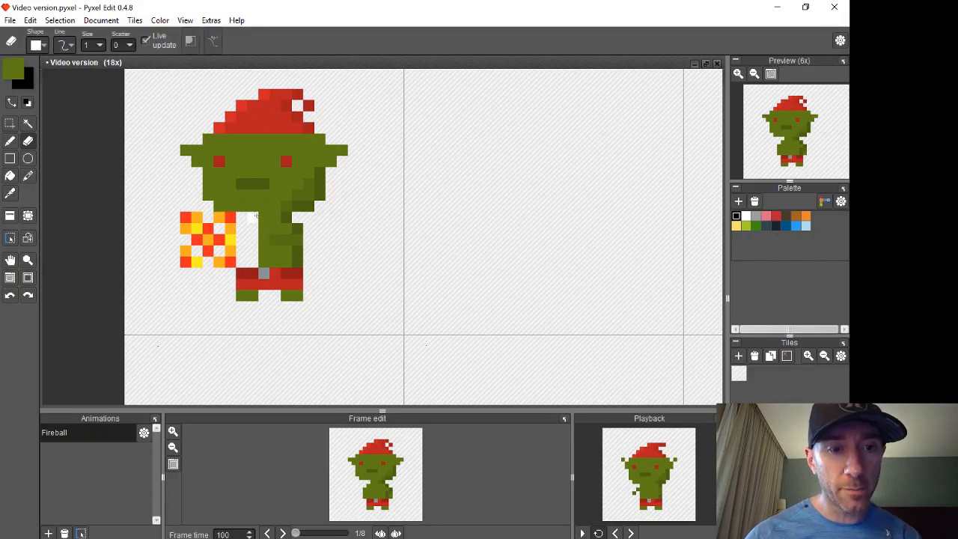
left_click(252, 218)
mouse_move(253, 218)
left_mouse_down()
mouse_move(253, 262)
mouse_move(242, 250)
mouse_move(242, 261)
left_mouse_up()
left_click(241, 229)
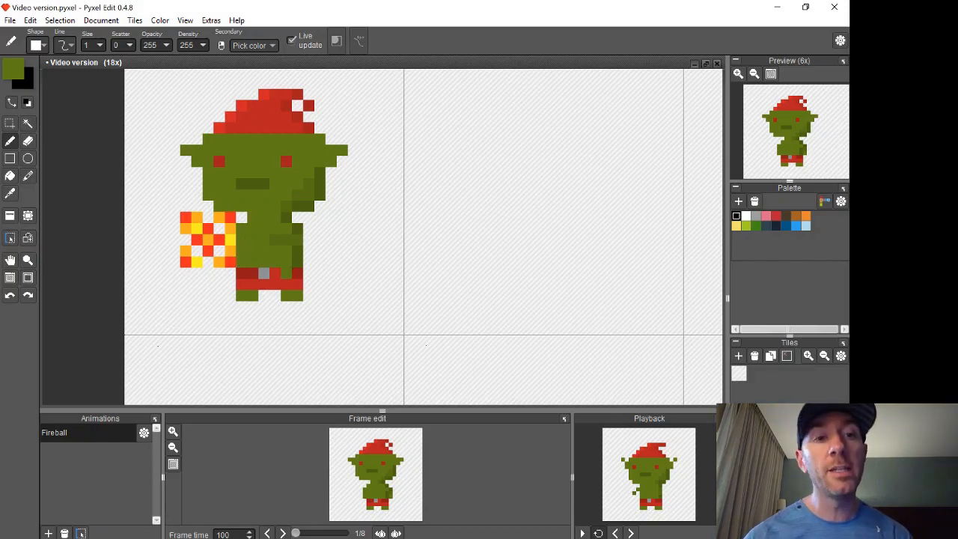
Sample the fireball's yellow and paint three trailing pixels over the torso plus the fireball's upper-left and lower-left corner pixels
scroll(396, 237, "down", 3)
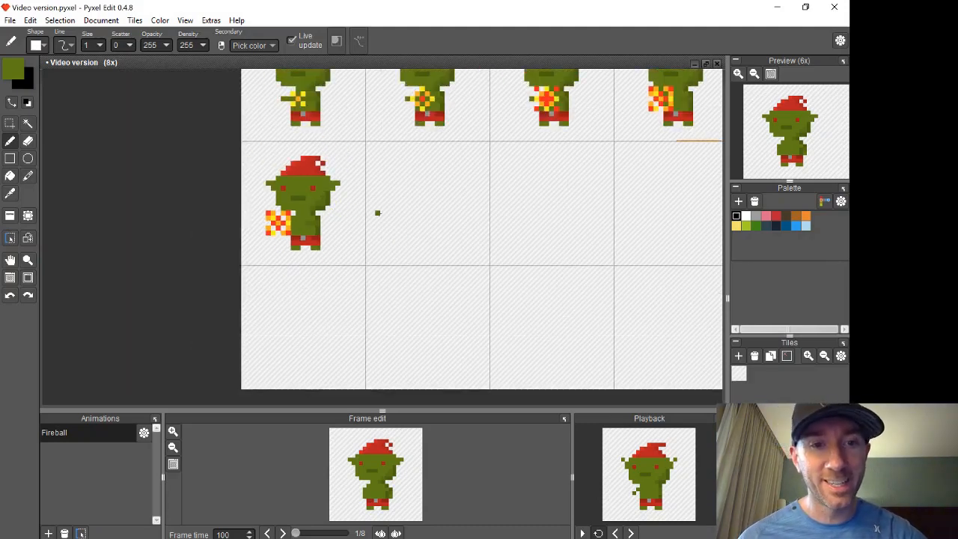
scroll(378, 213, "up", 1)
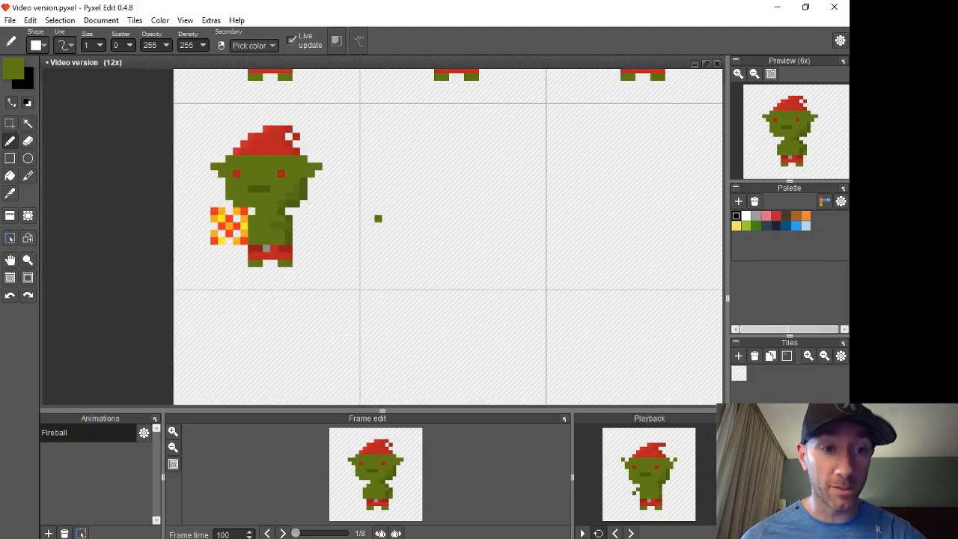
scroll(378, 217, "up", 1)
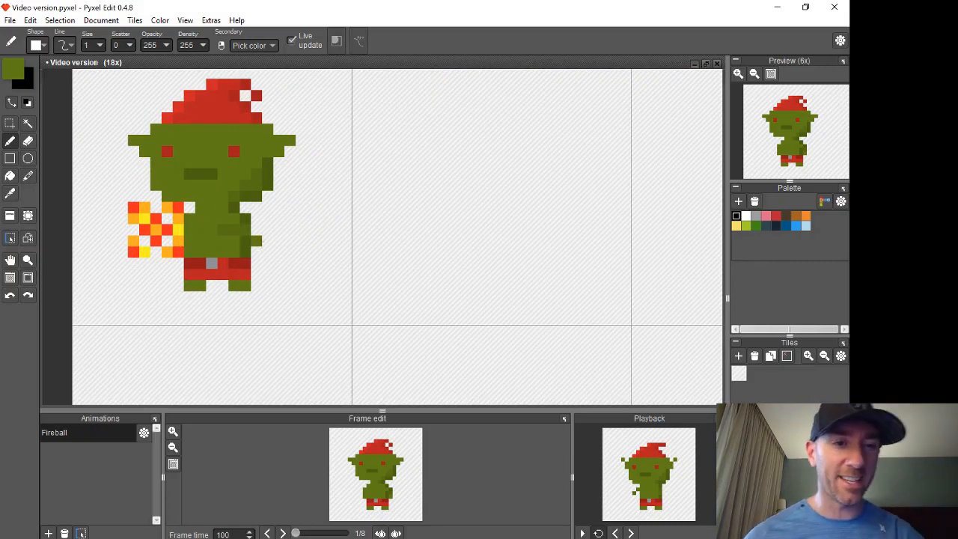
key("i")
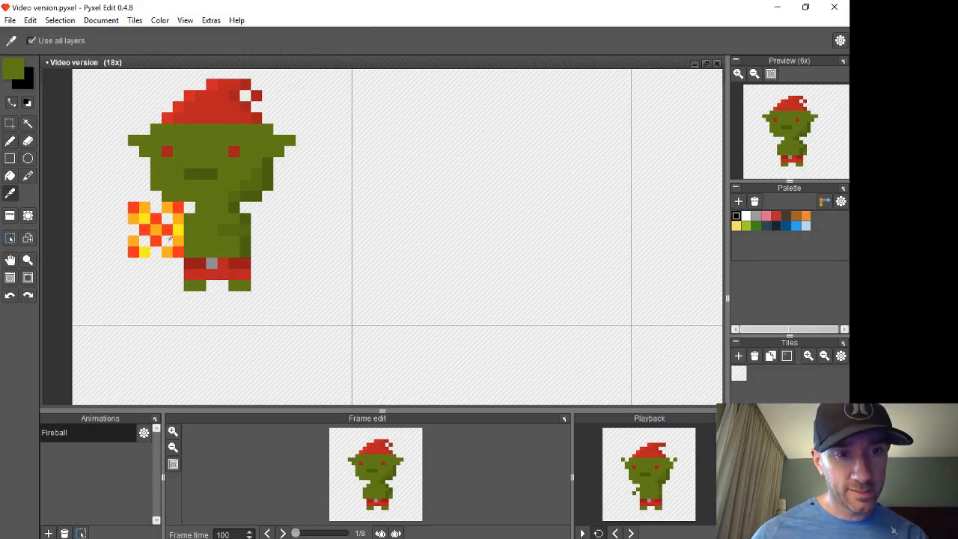
left_click(178, 226)
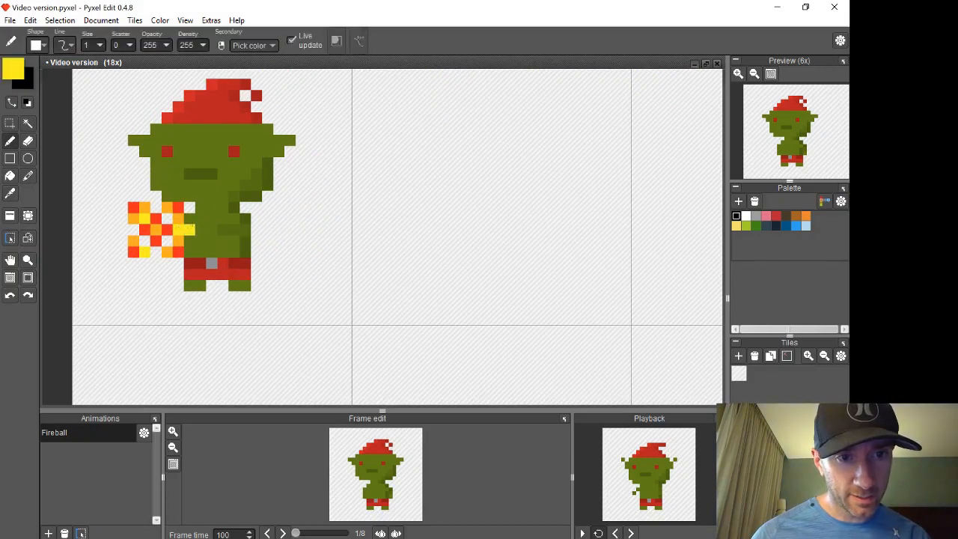
left_click(189, 218)
left_click(190, 241)
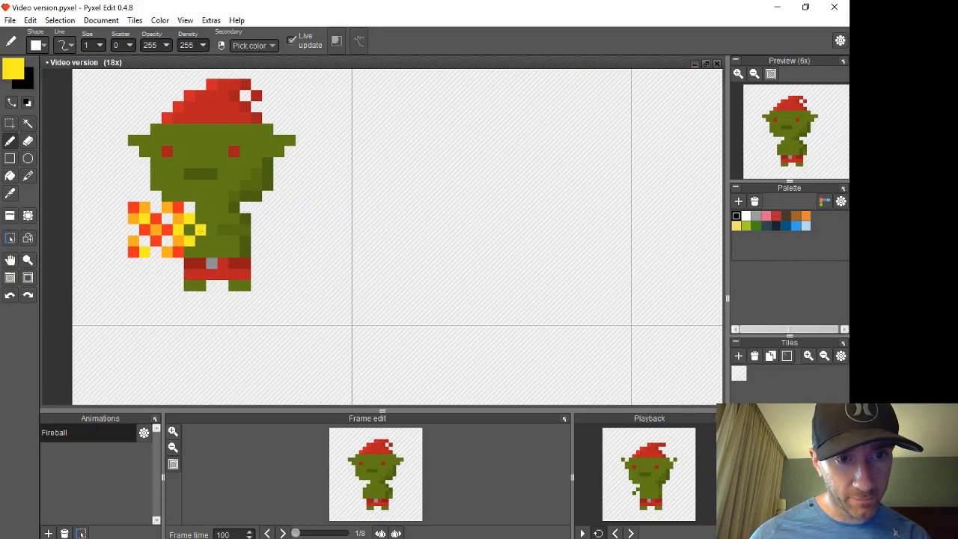
left_click(201, 229)
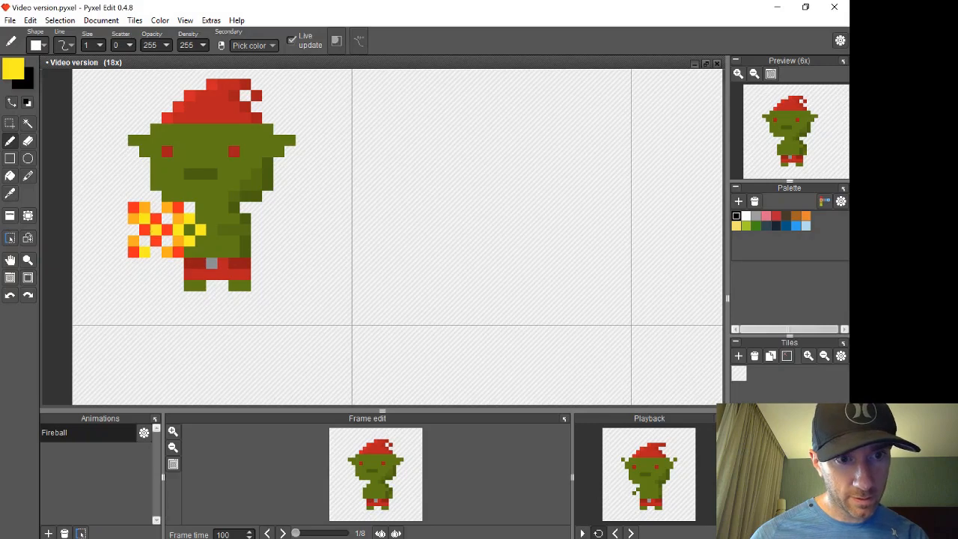
left_click(134, 207)
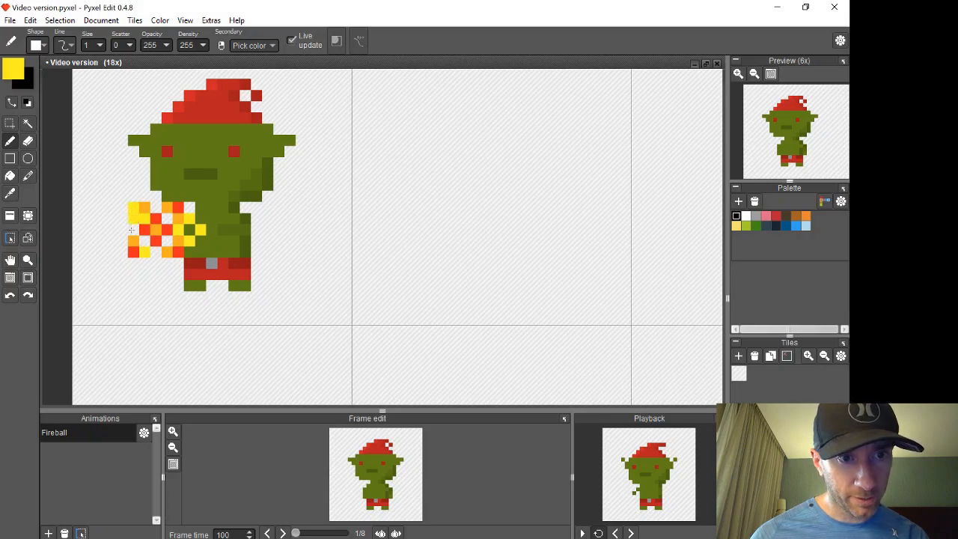
left_click(134, 252)
Sample the fireball's red-orange and paint one spark pixel below the fireball and one above it at the goblin's chin
key("i")
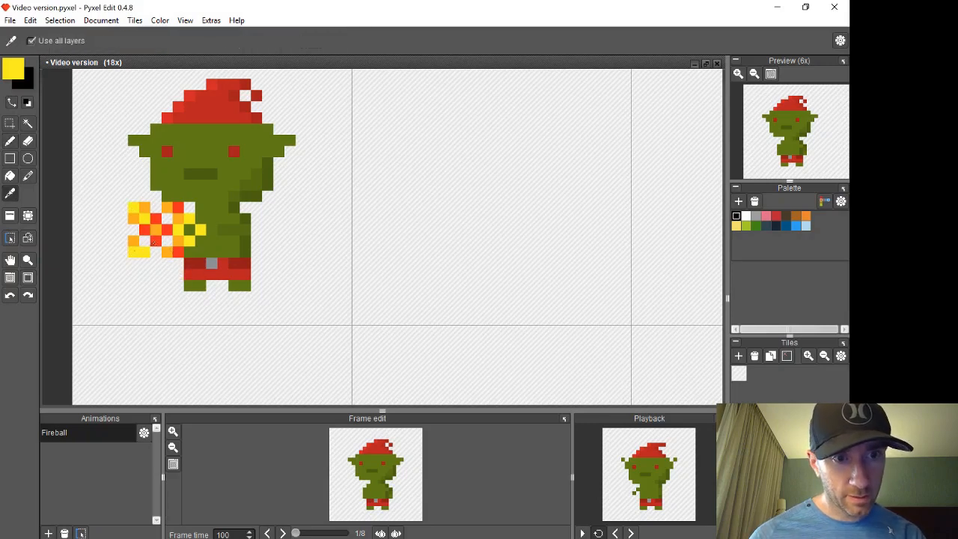
left_click(156, 241)
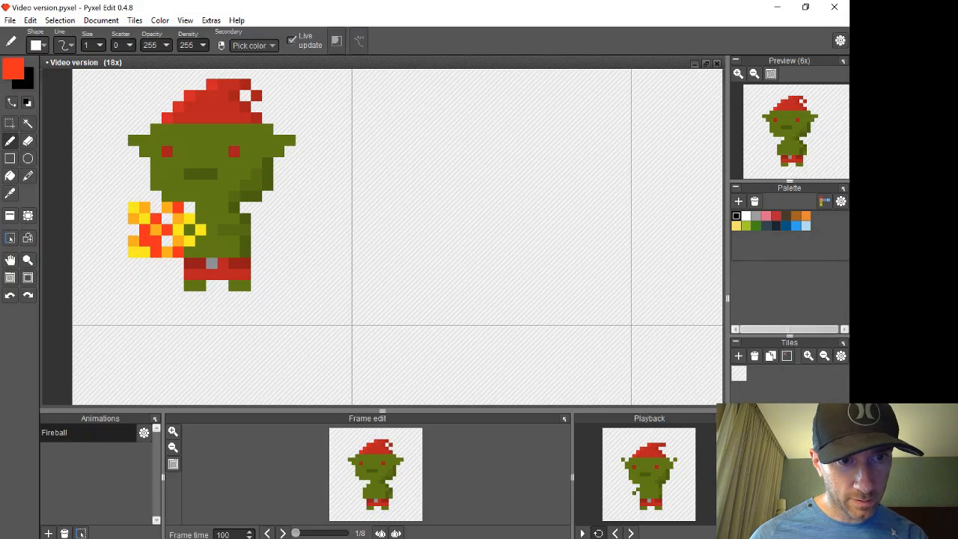
left_click(168, 263)
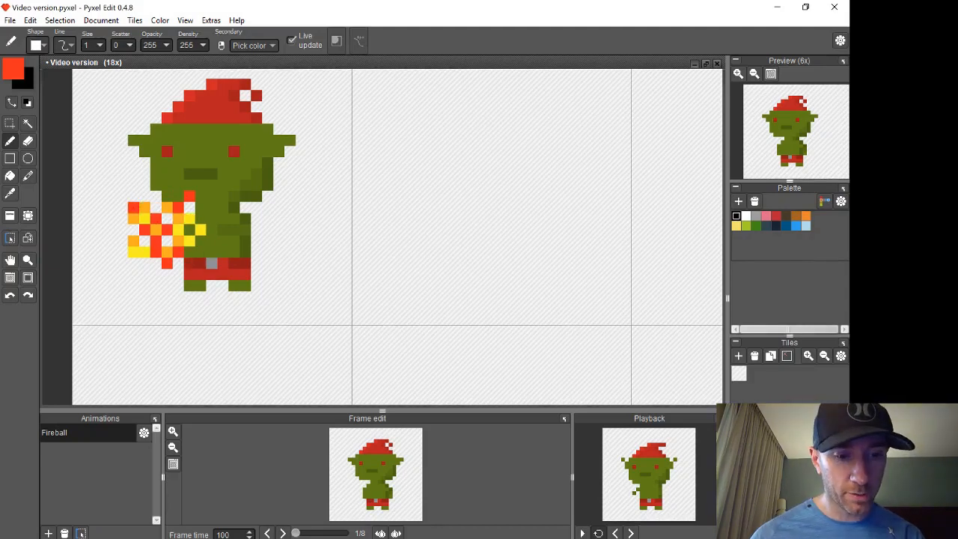
Erase the fireball's upper-left and lower-left corner pixels, keeping the orange pixel above the lower corner
key("e")
left_click(133, 207)
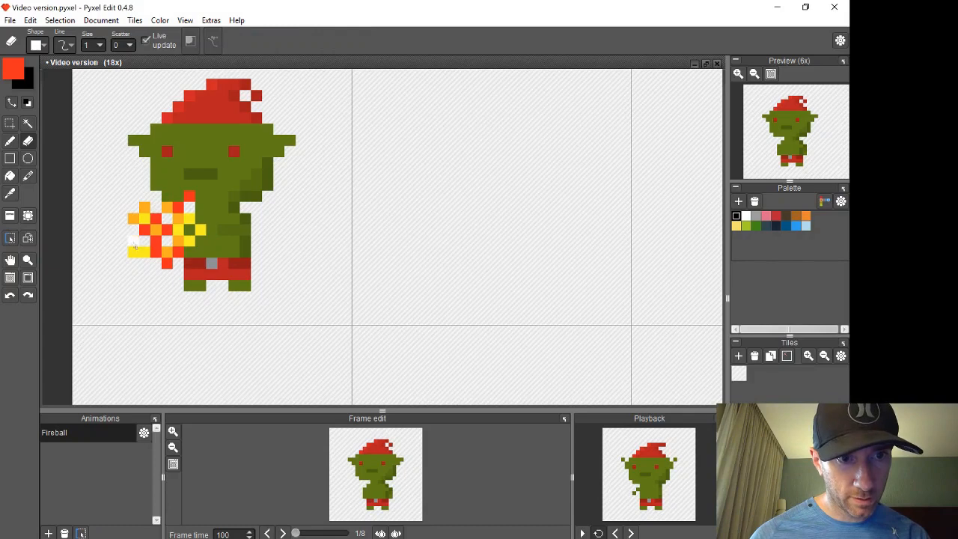
left_click(133, 252)
left_click(134, 240)
key("ctrl+z")
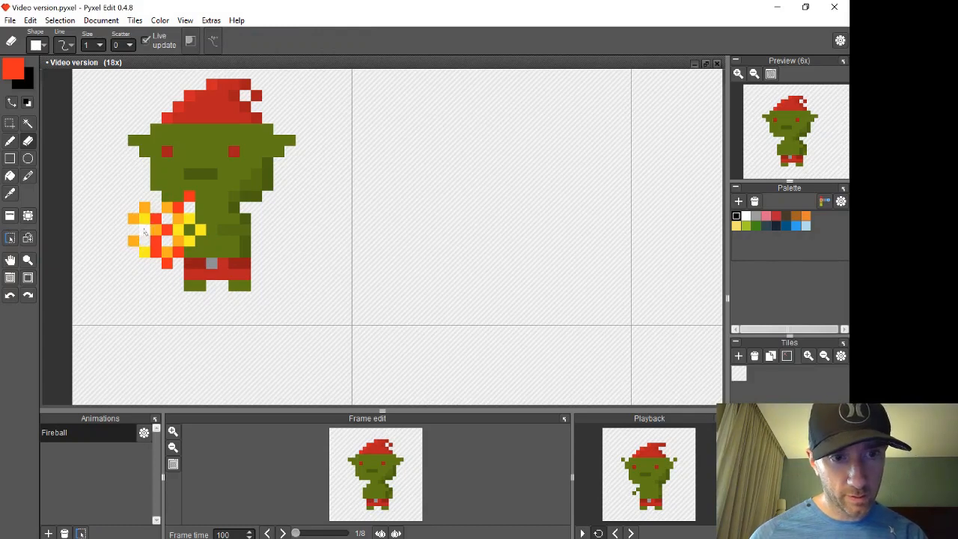
right_click(144, 232)
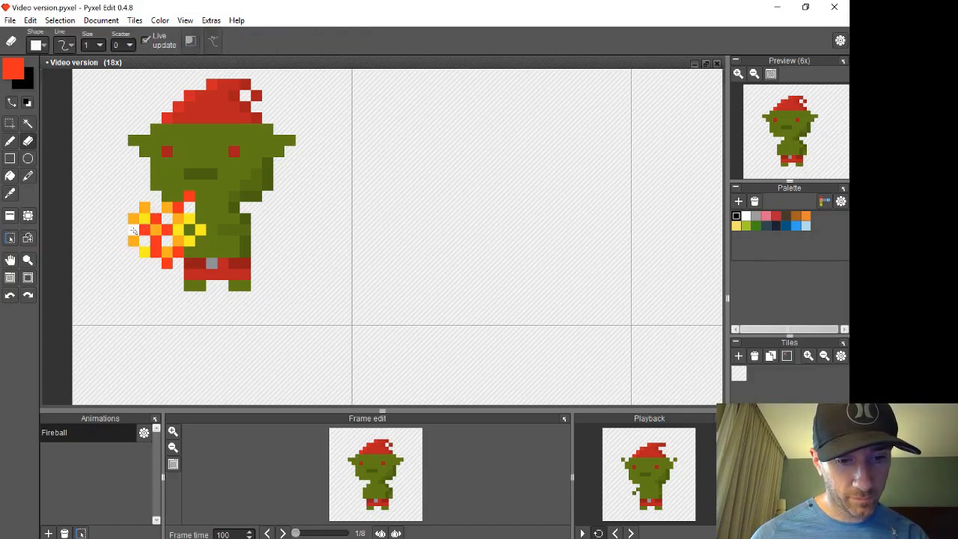
Paint the fireball's left-center and two inner left pixels red-orange, and add a sampled orange spark at the belt's left end
key("b")
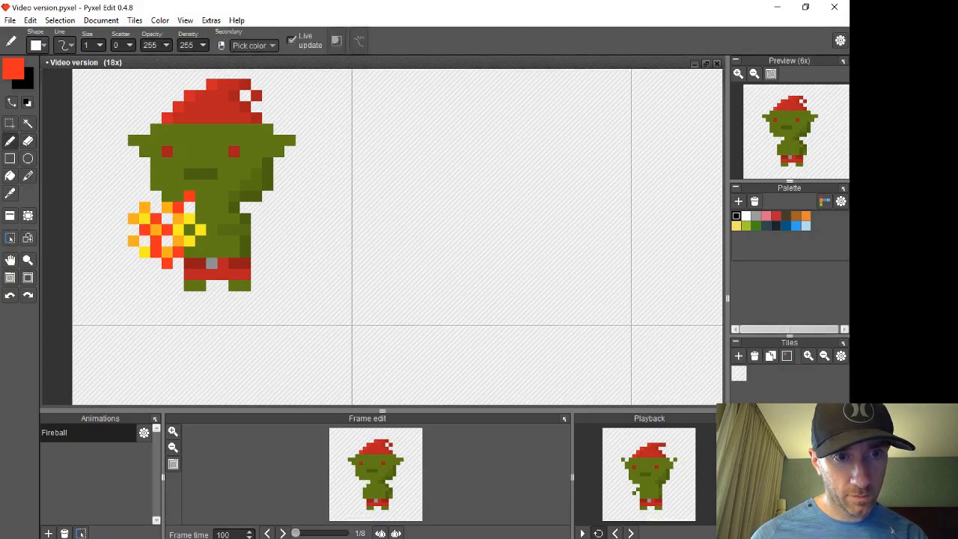
left_click(133, 230)
left_click(145, 220)
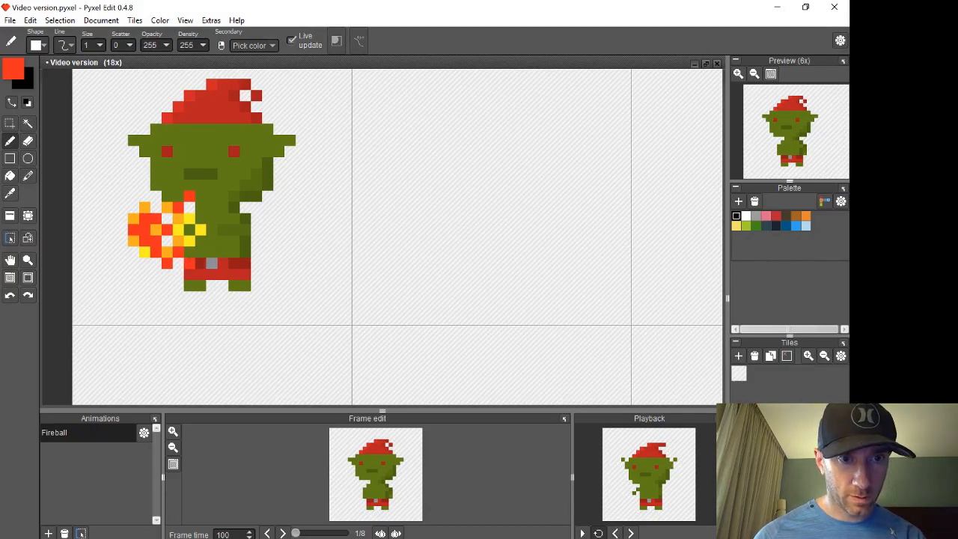
left_click(176, 239, "alt")
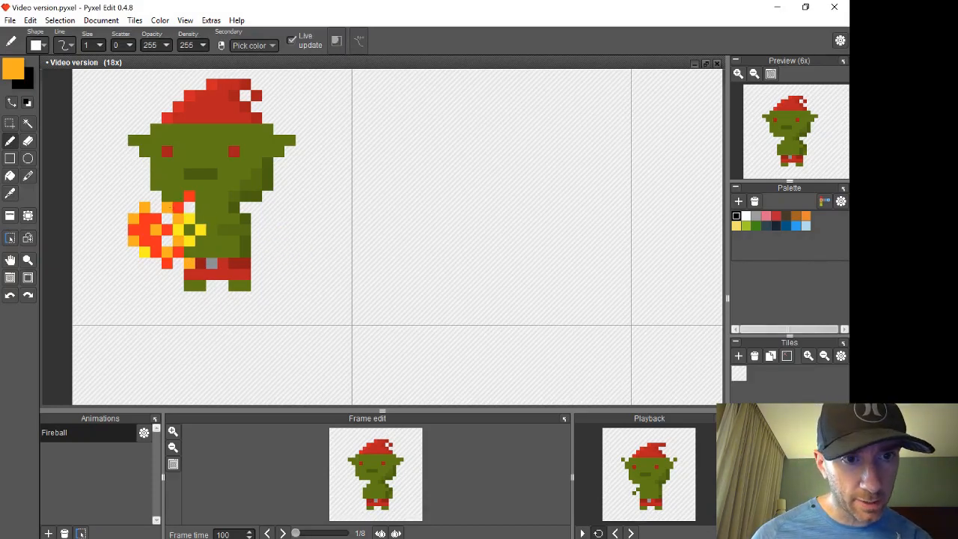
Duplicate the third row's first tile into the third row's second tile, aligned to the grid, and clear the selection
scroll(254, 230, "up", 2)
scroll(253, 230, "down", 5)
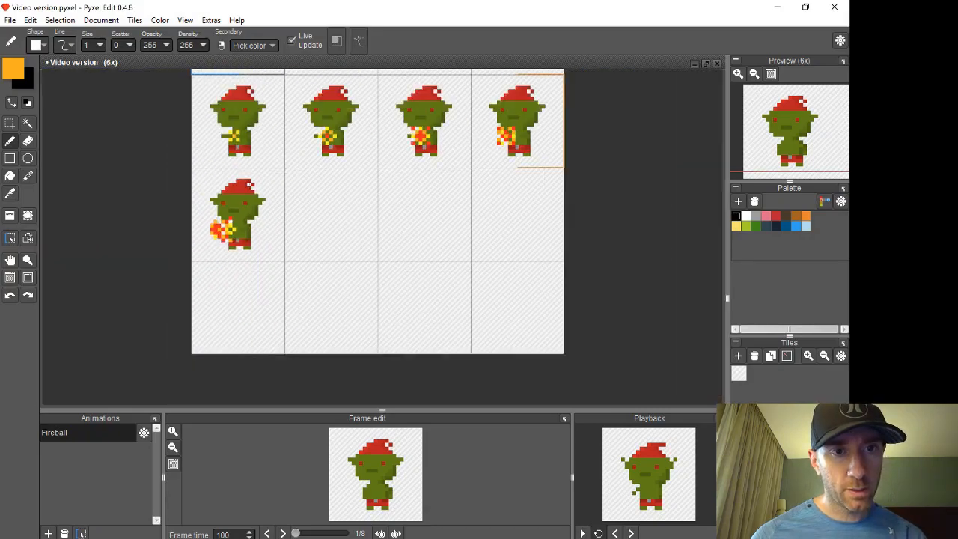
scroll(224, 101, "up", 1)
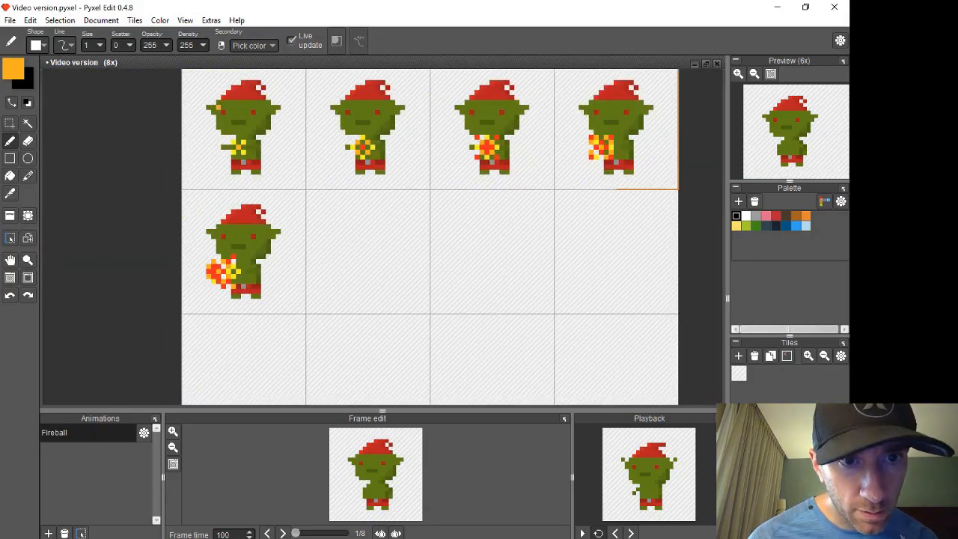
scroll(262, 236, "up", 2)
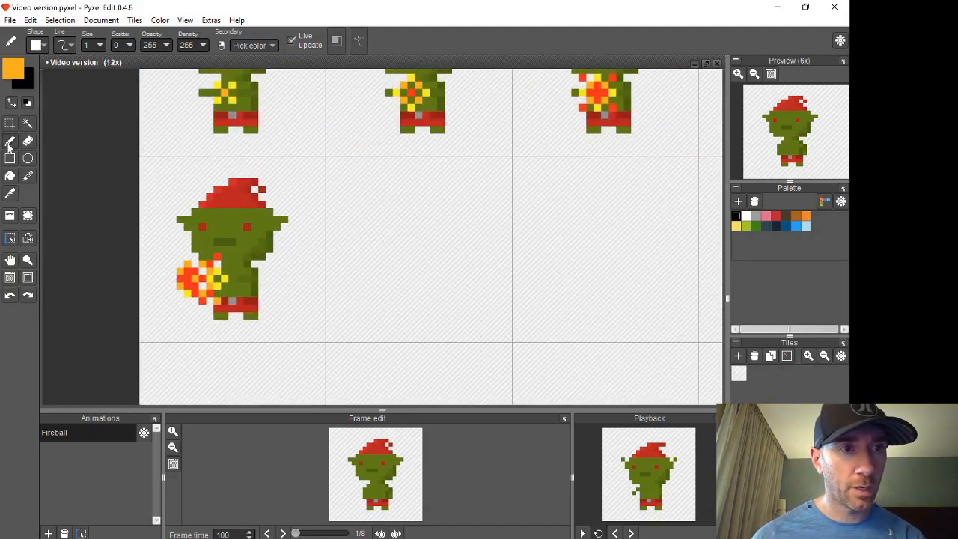
left_click(9, 129)
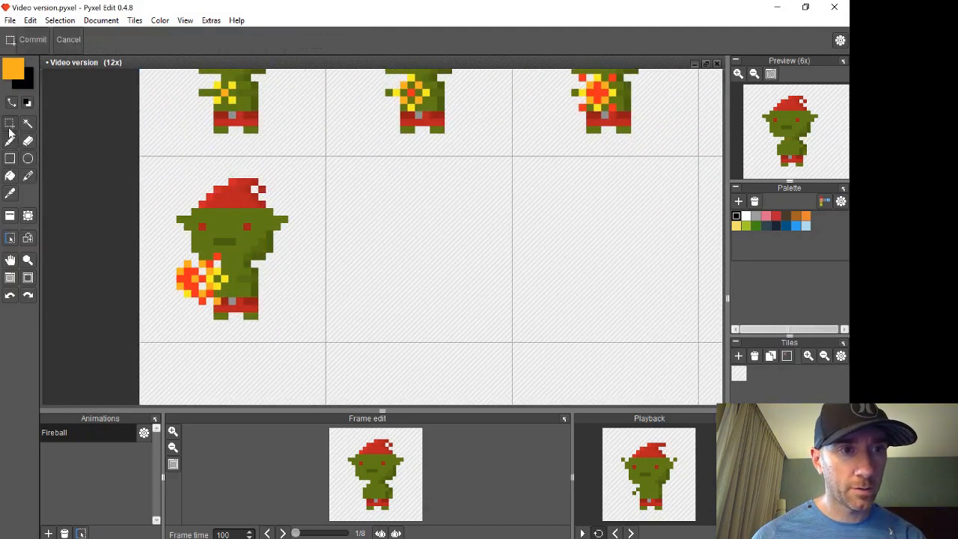
double_click(161, 187)
key("ctrl+c")
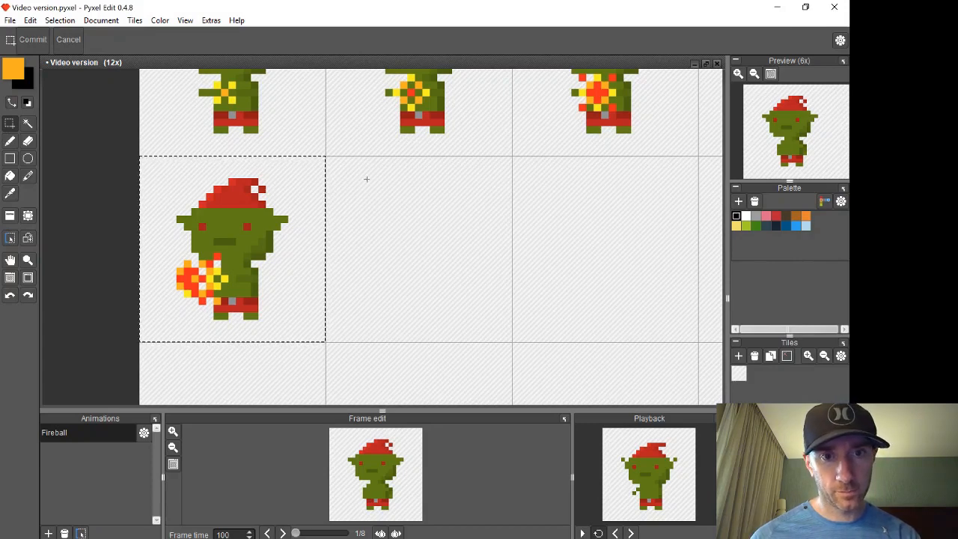
double_click(363, 179)
key("ctrl+v")
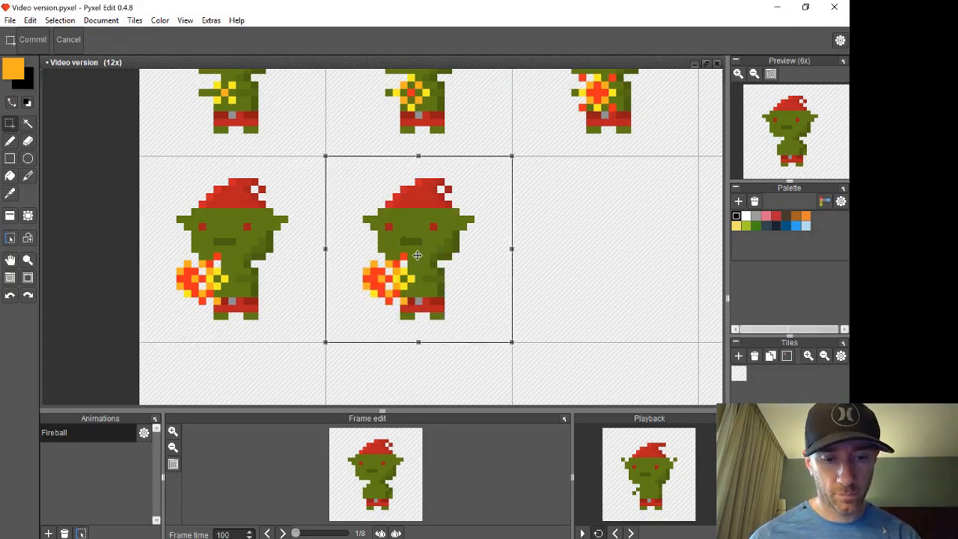
key("Return")
key("ctrl+d")
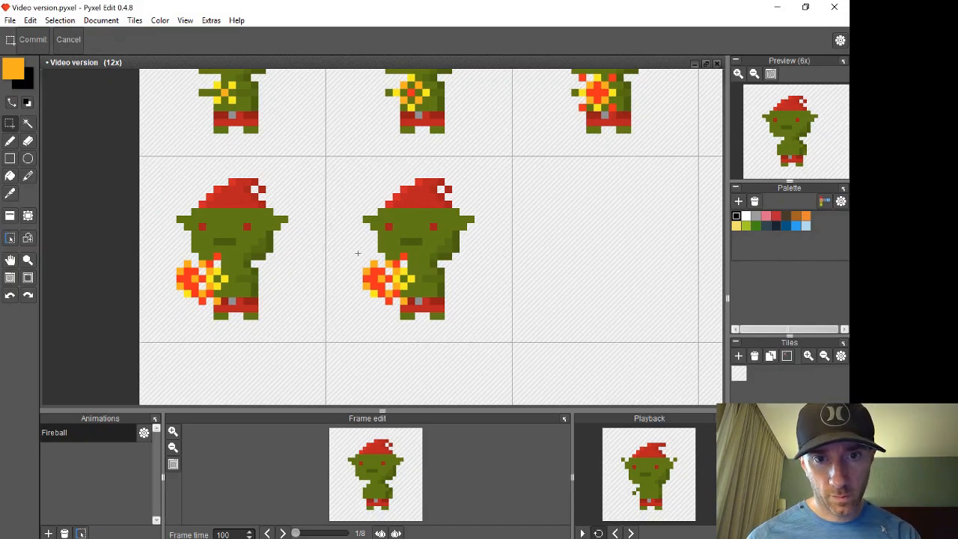
Move the 5 by 5 pixel fireball core in the third row's second tile two pixels left, leaving the trailing sparks behind
scroll(358, 253, "up", 2)
scroll(358, 253, "down", 2)
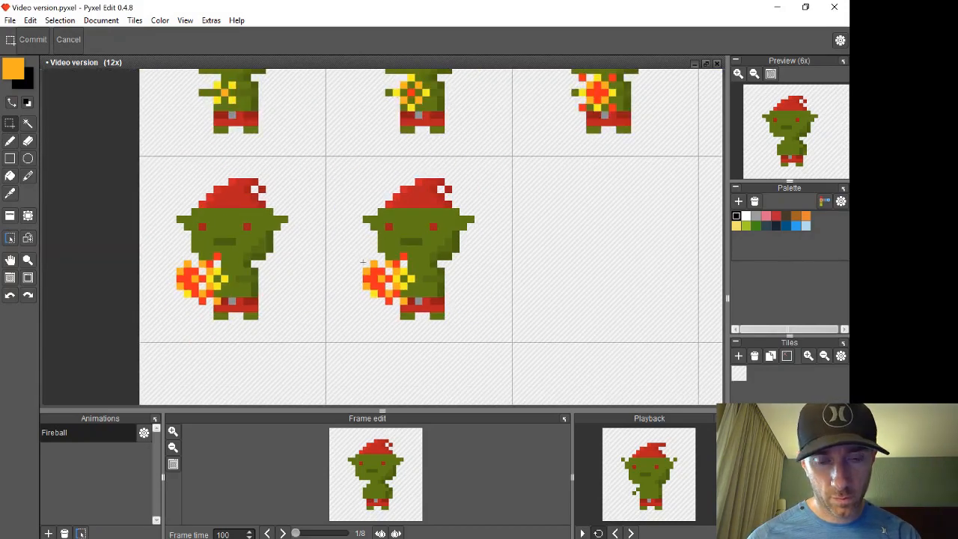
scroll(404, 341, "up", 1)
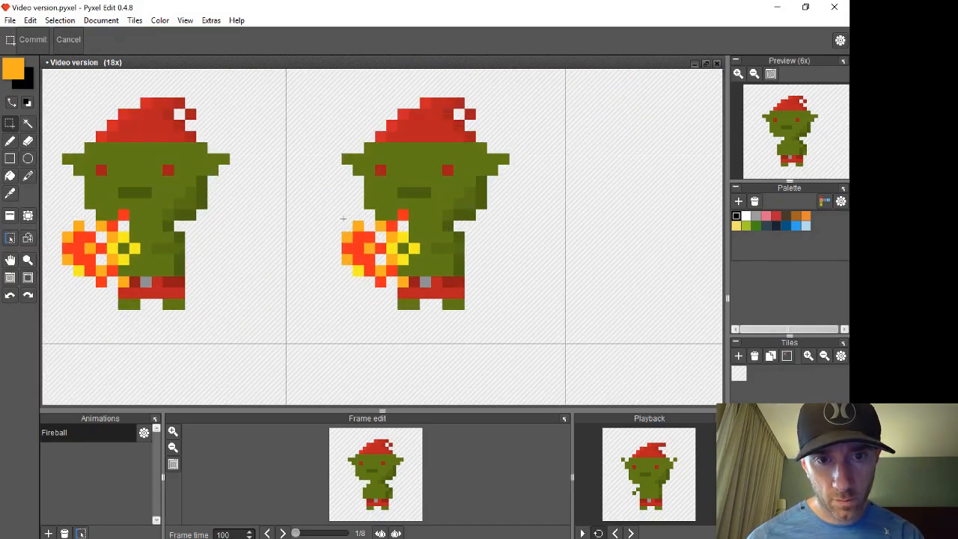
left_click_drag(341, 220, 363, 249)
key("Return")
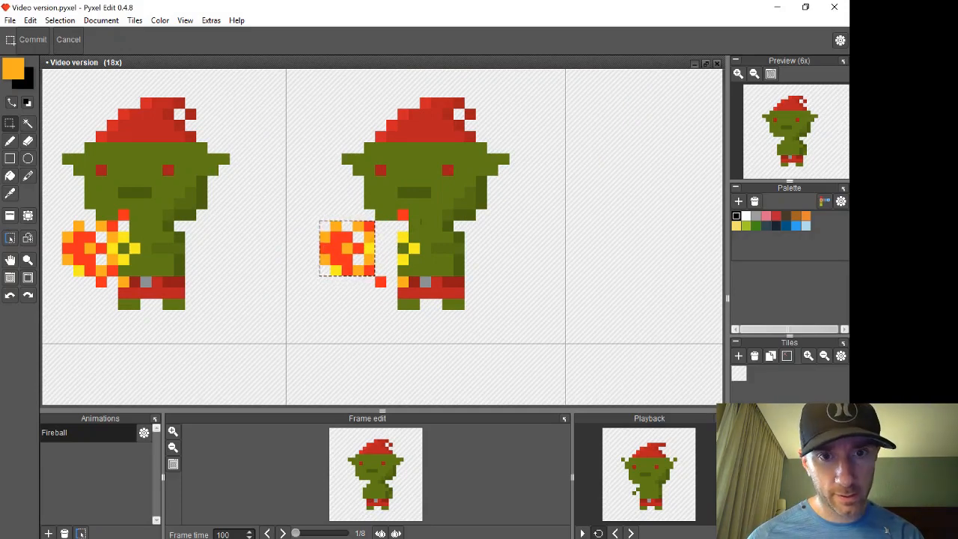
key("alt")
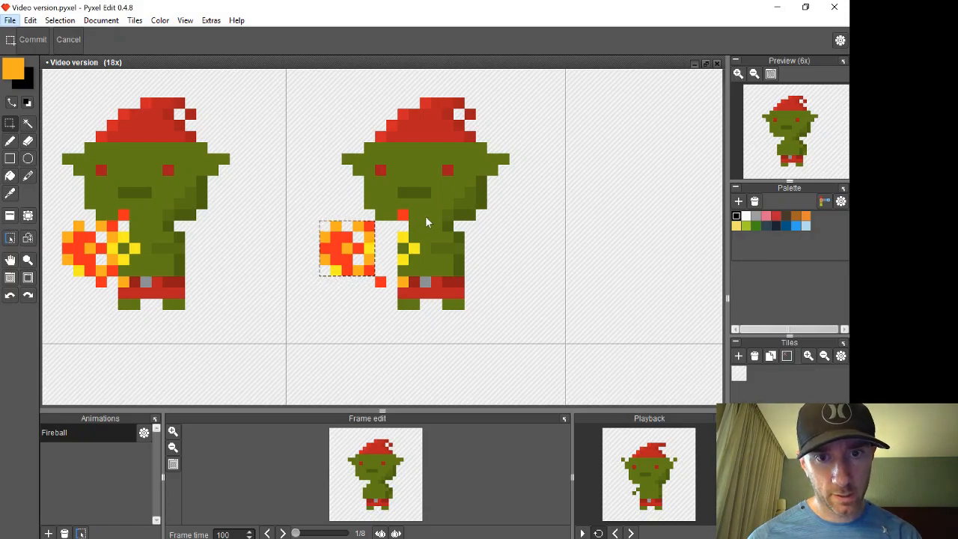
Clear the selection and cover the red-orange and yellow sparks left on the goblin's chin and body with its sampled green
left_click(9, 193)
left_click(390, 202)
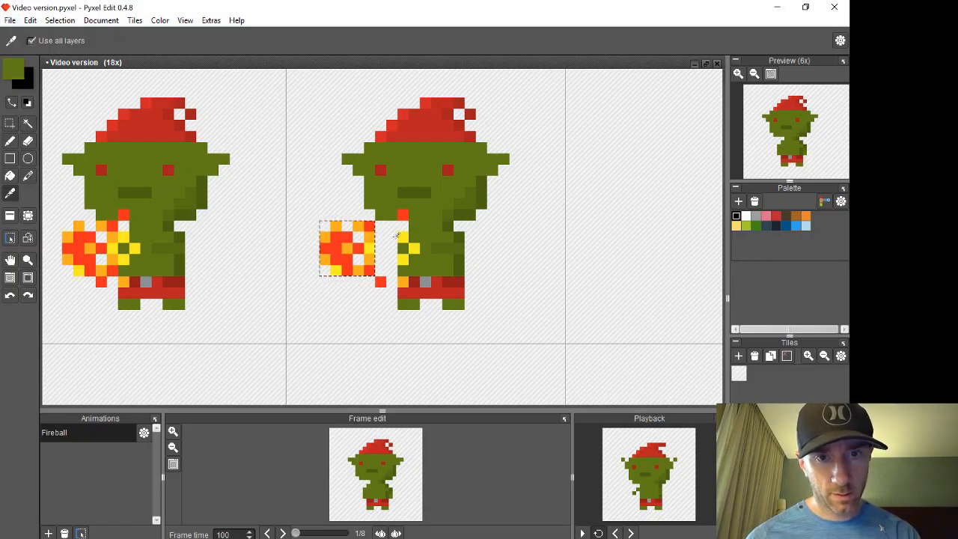
key("b")
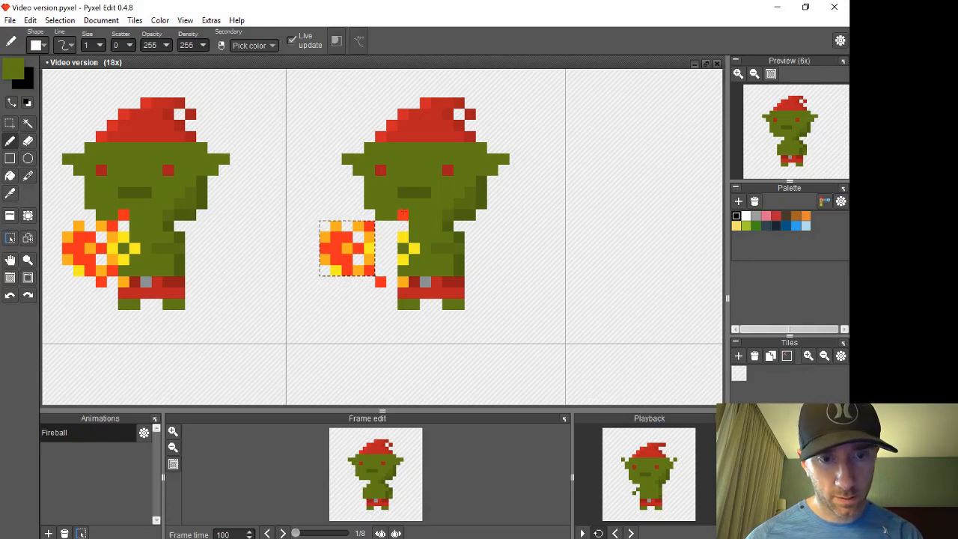
key("ctrl+d")
left_click(403, 212)
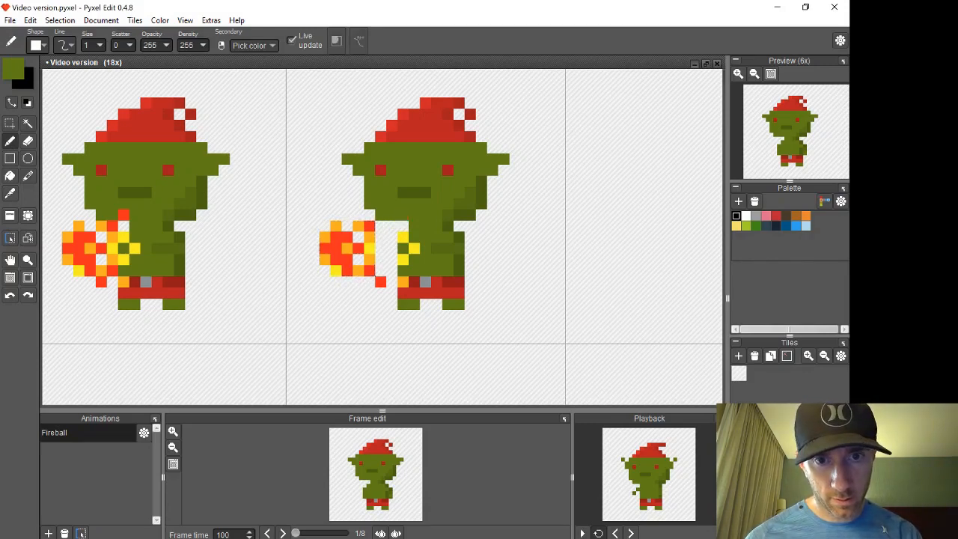
left_click(403, 237)
left_click(414, 248)
left_click(404, 259)
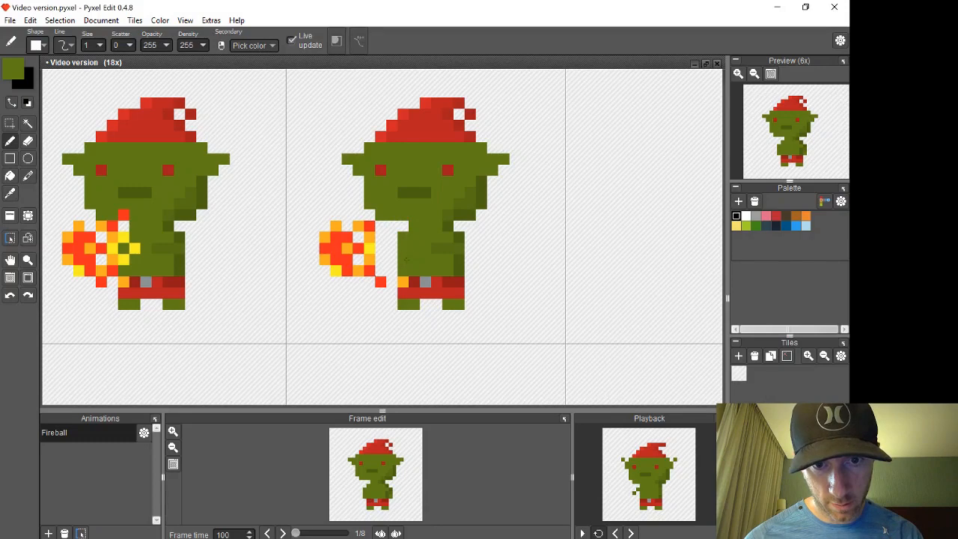
Extend the goblin's arm two green pixels left to the fireball and repaint the spark at the belt's left end red
left_click(393, 249)
left_click(381, 248)
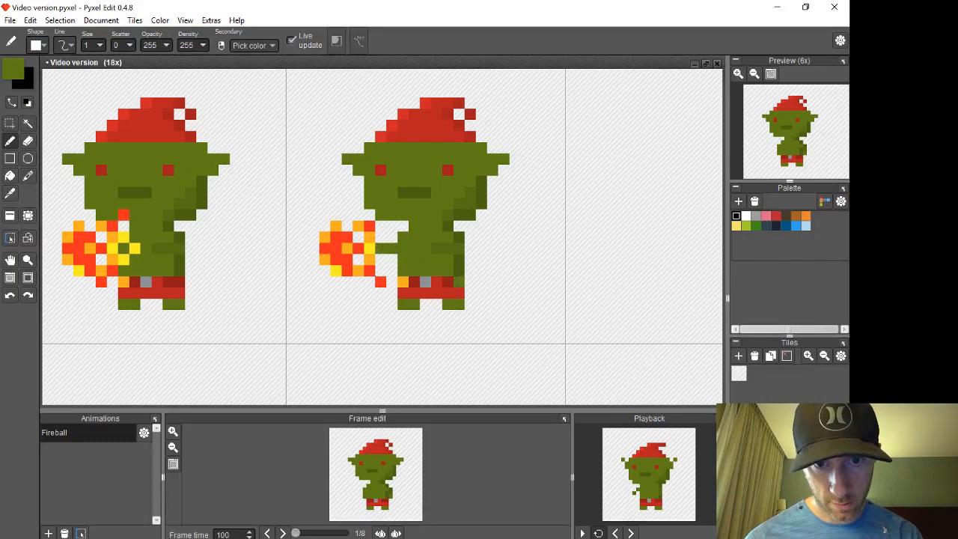
left_click(404, 281, "alt")
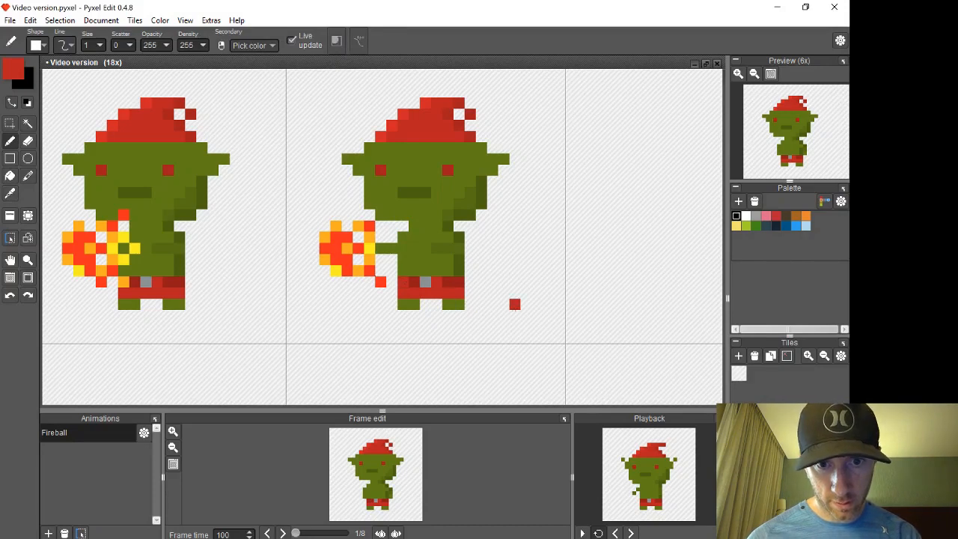
Add two dark red pixels inside the fireball core and a yellow spark above its top edge
left_click(403, 282, "alt")
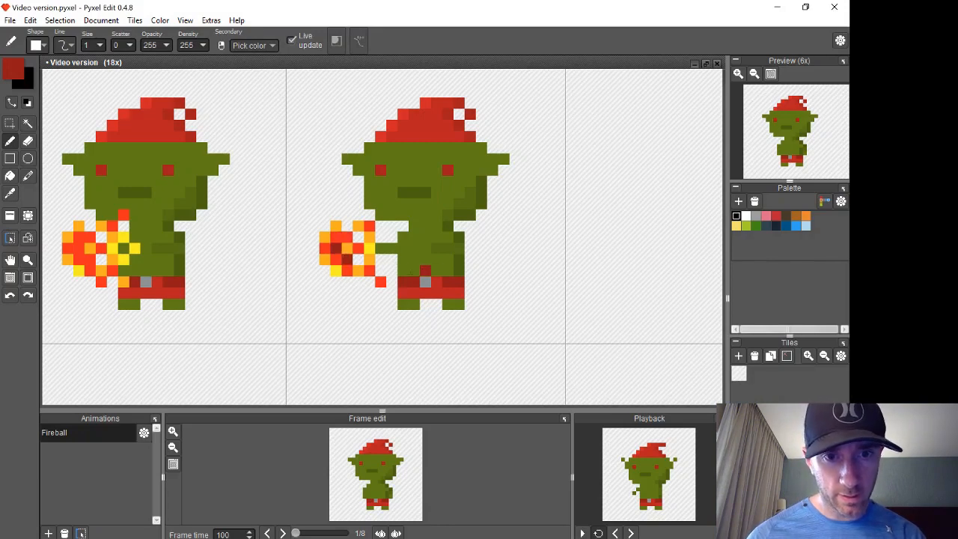
left_click(336, 271, "alt")
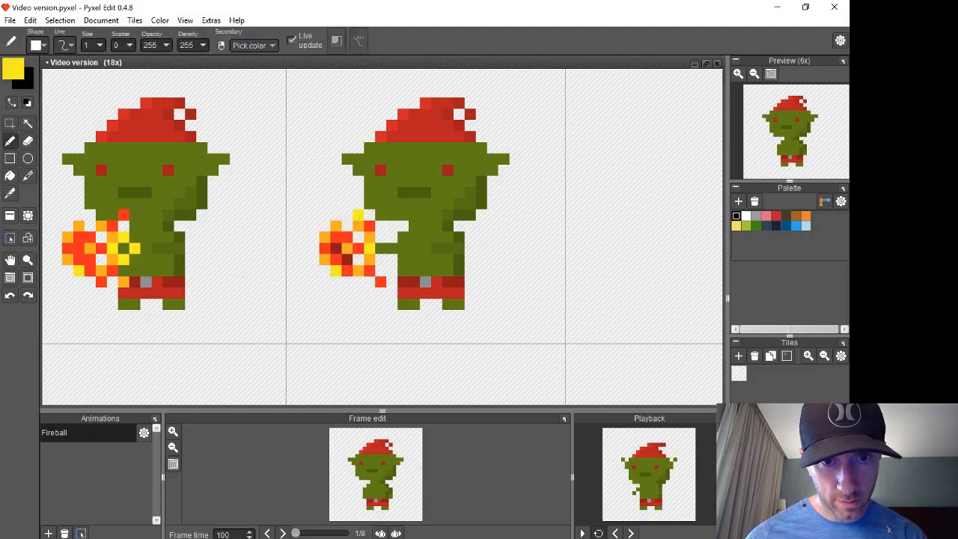
left_click(359, 216)
Add a red-orange spark at the fireball's upper right, and paint yellow pixels into its gaps and along its trailing edge
key("alt")
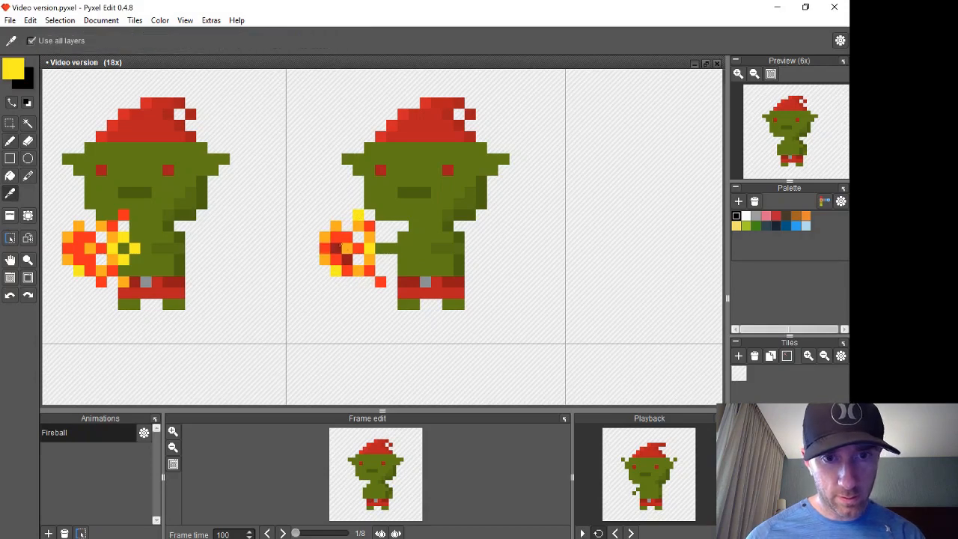
left_click(337, 236)
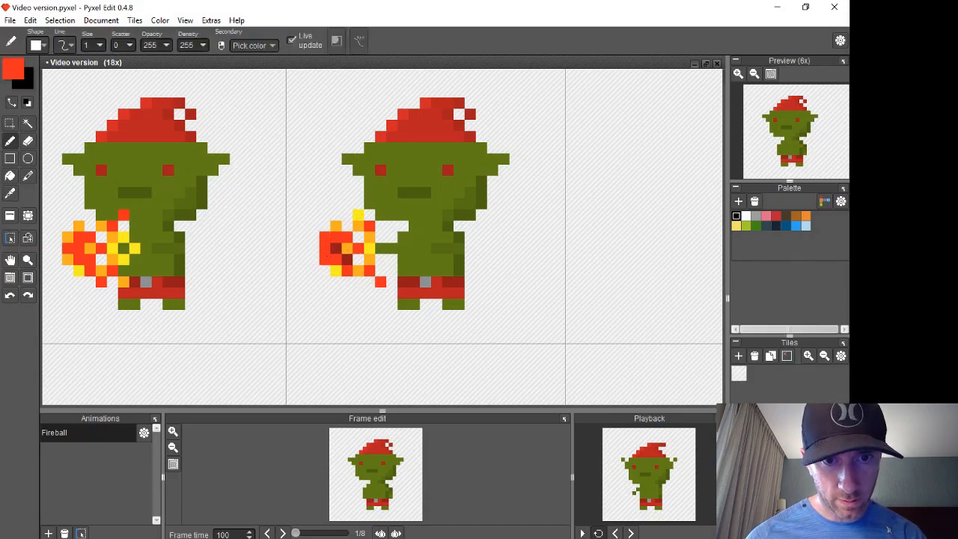
left_click(374, 258, "alt")
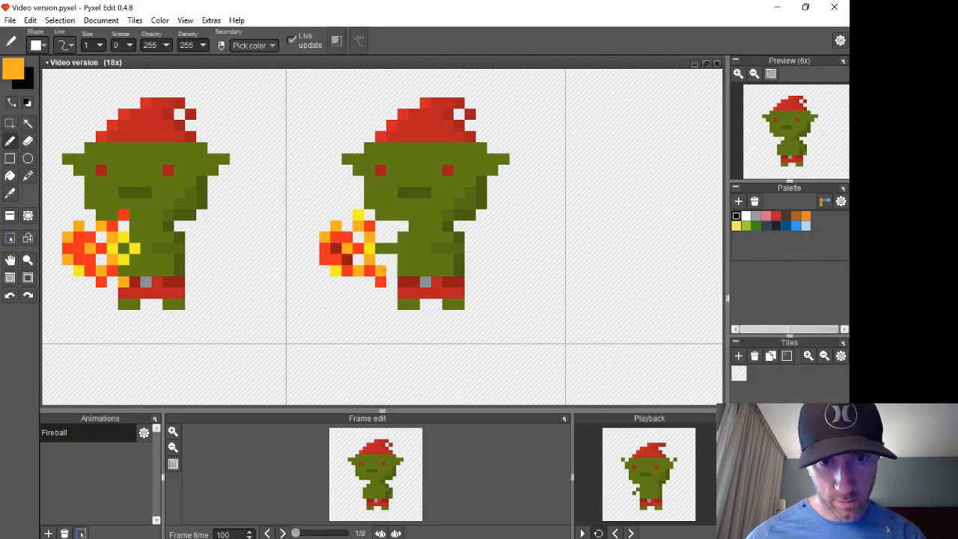
left_click(380, 279, "alt")
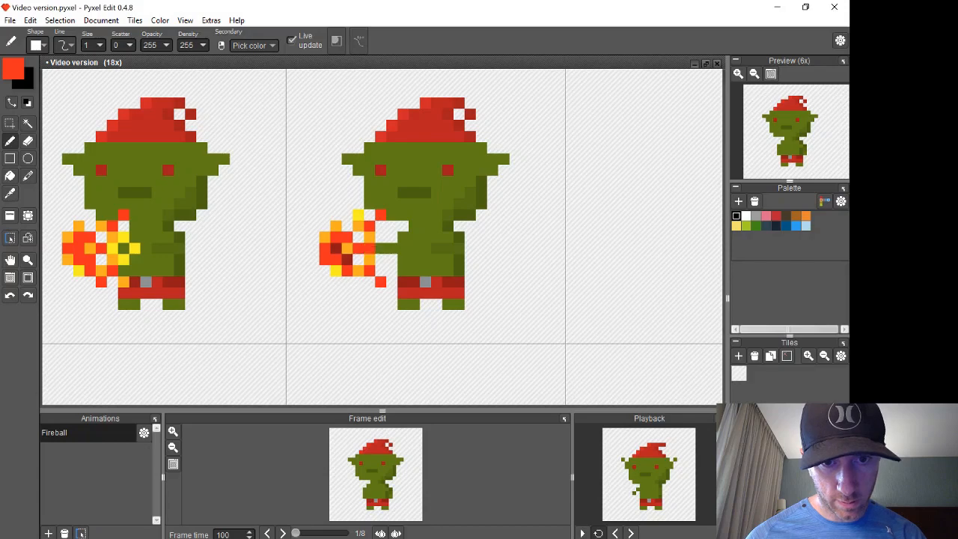
left_click(369, 249, "alt")
left_click(382, 227)
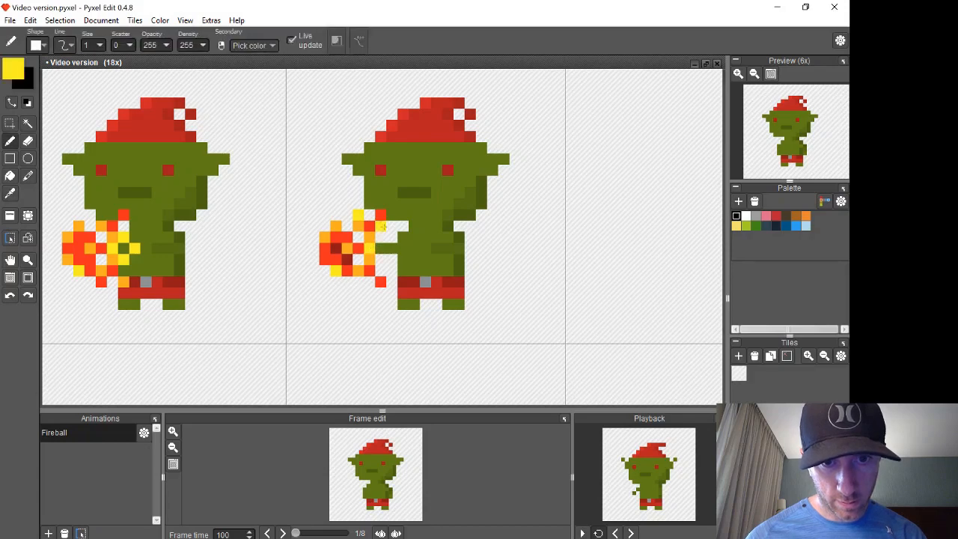
left_click(381, 270)
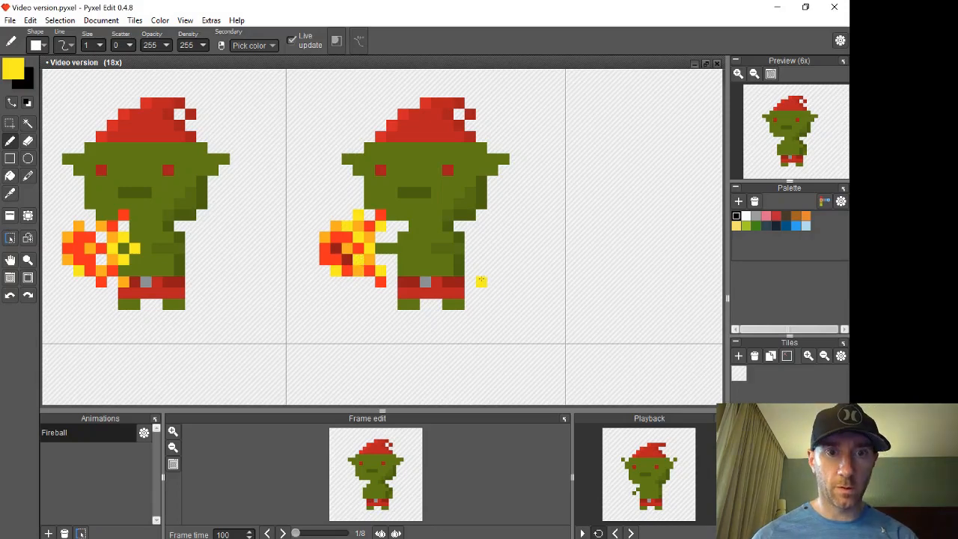
Duplicate the third row's second tile into the third row's third tile, aligned to the grid, and clear the selection
scroll(444, 263, "down", 1)
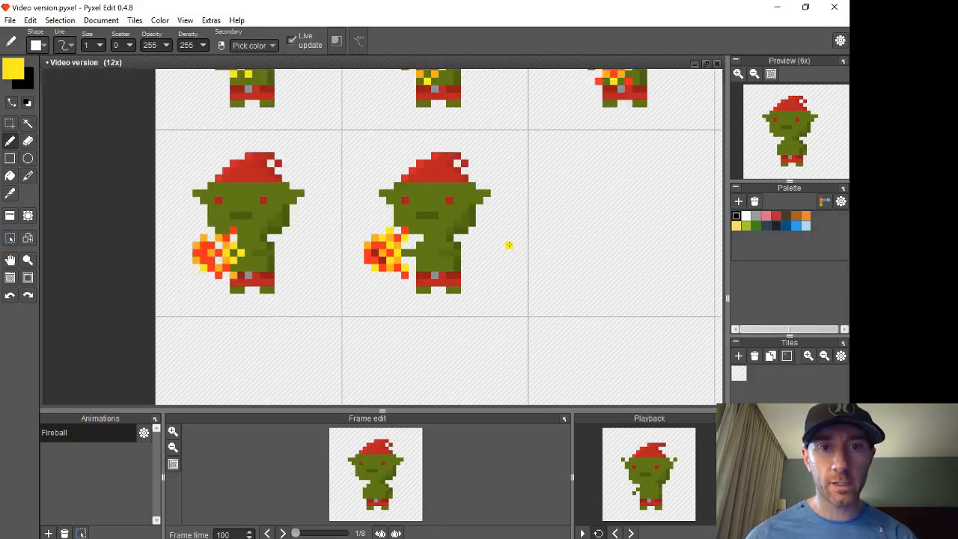
scroll(490, 307, "down", 2)
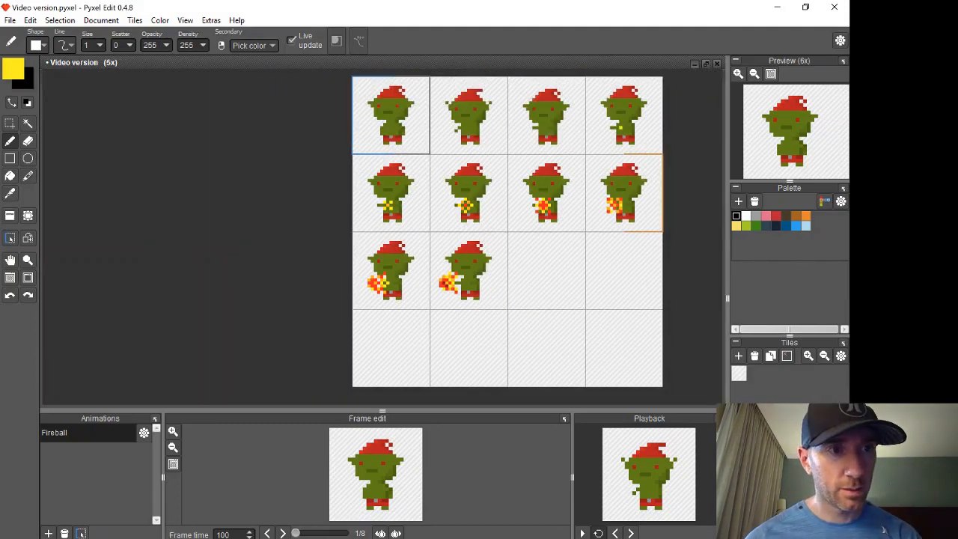
left_click(13, 125)
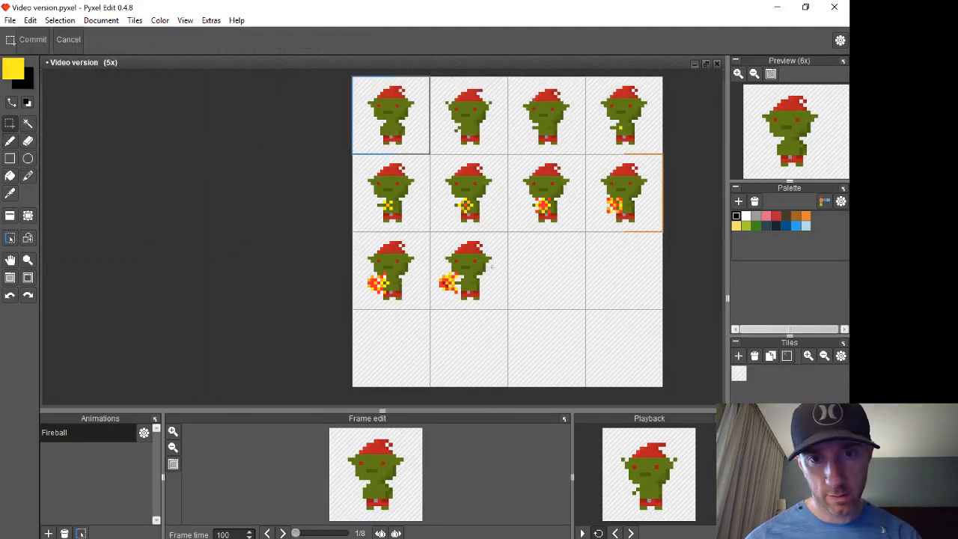
left_click(485, 271)
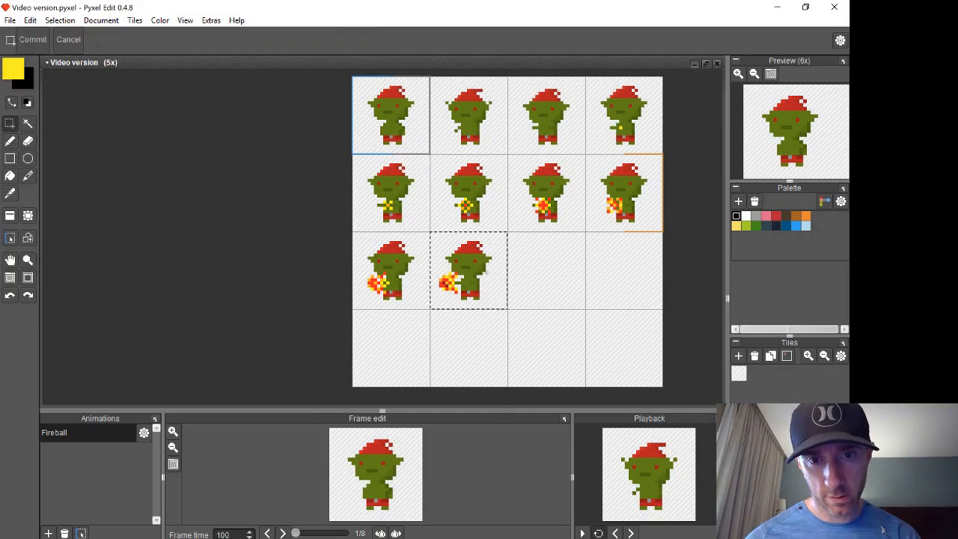
left_click(546, 260)
key("ctrl+v")
scroll(603, 302, "up", 1)
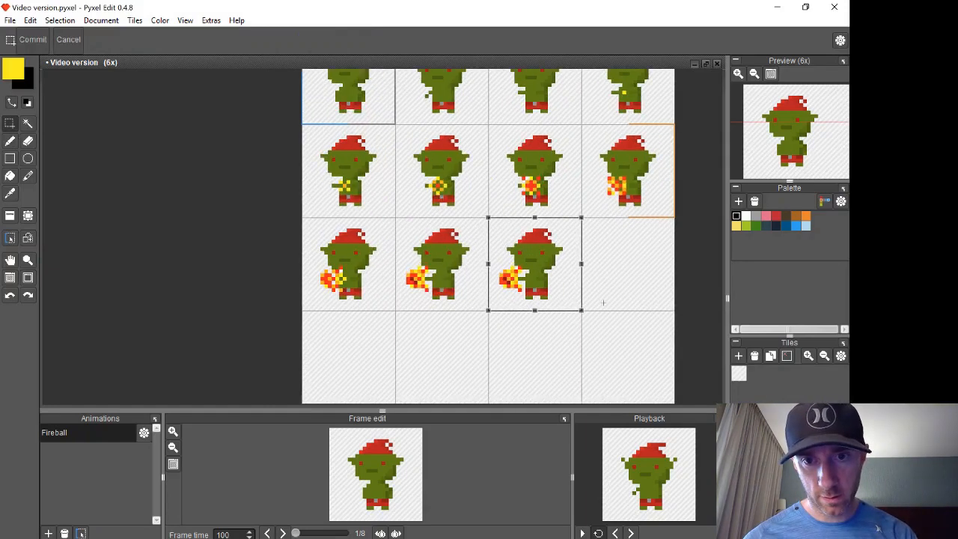
scroll(603, 301, "up", 1)
scroll(603, 302, "up", 4)
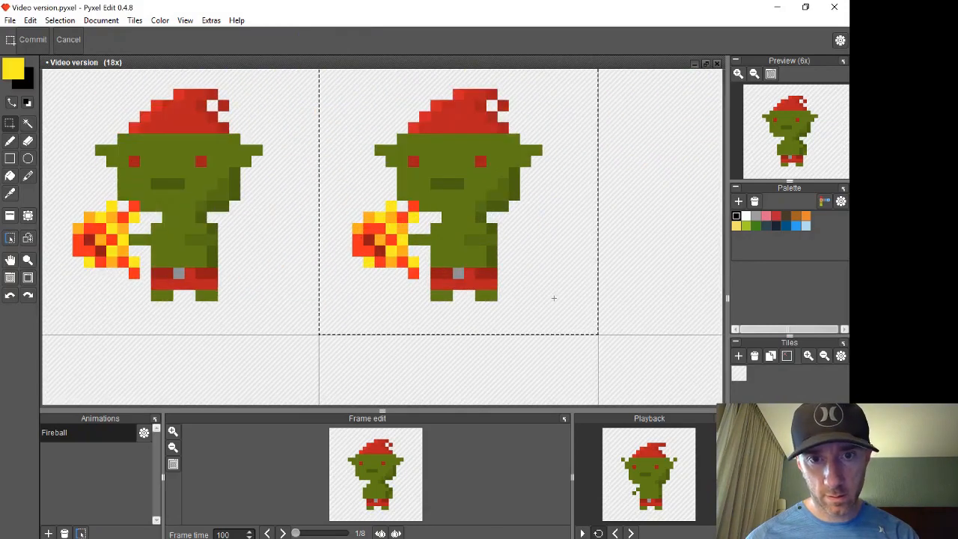
key("Return")
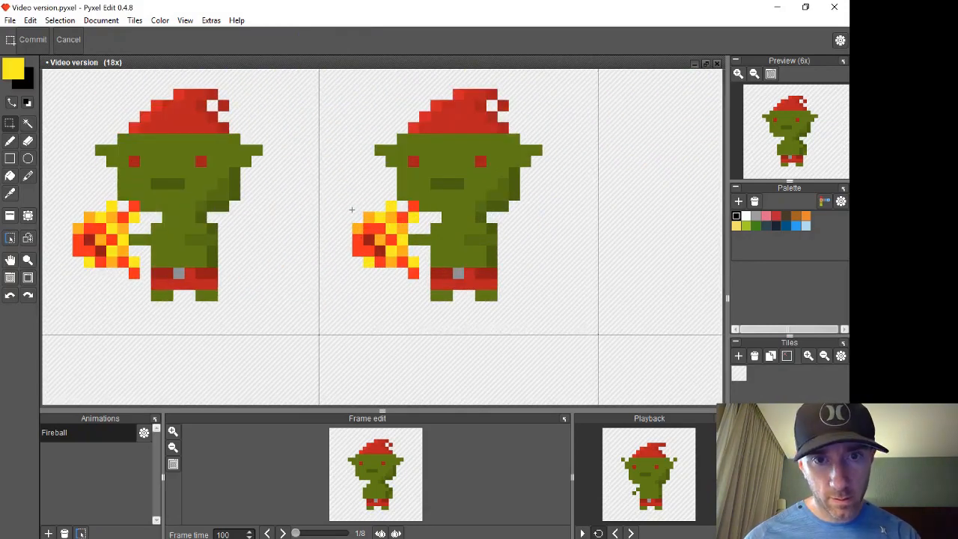
Move the fireball in the third row's third tile two pixels left and clear the selection
left_click_drag(346, 206, 419, 279)
left_click_drag(394, 235, 374, 235)
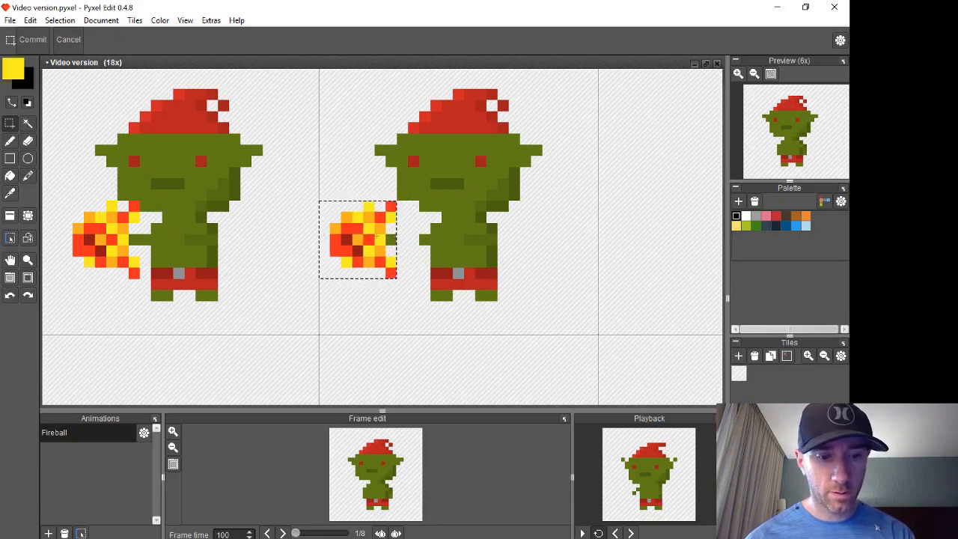
key("ctrl+d")
Erase the green arm pixel stuck to the moved fireball and lengthen the goblin's arm by one sampled green pixel
key("e")
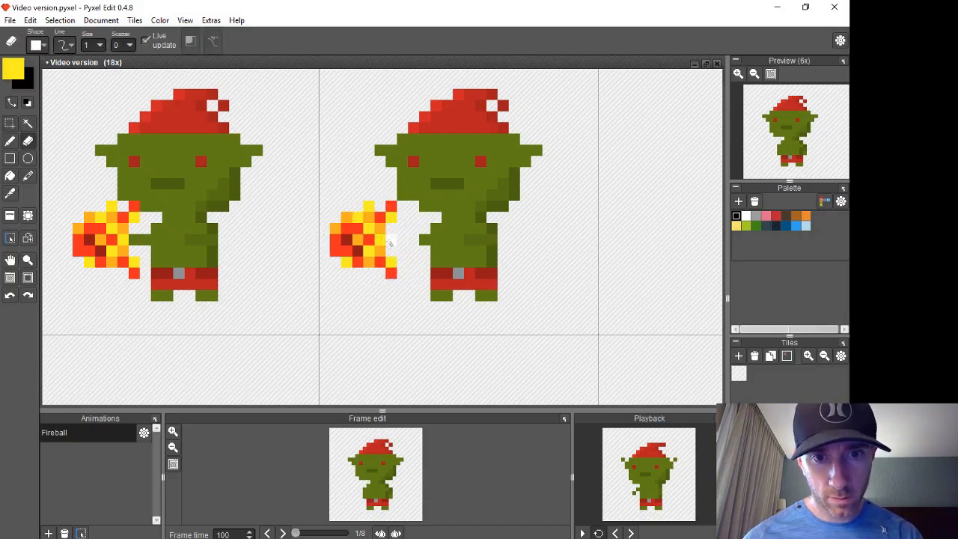
left_click(419, 241, "alt")
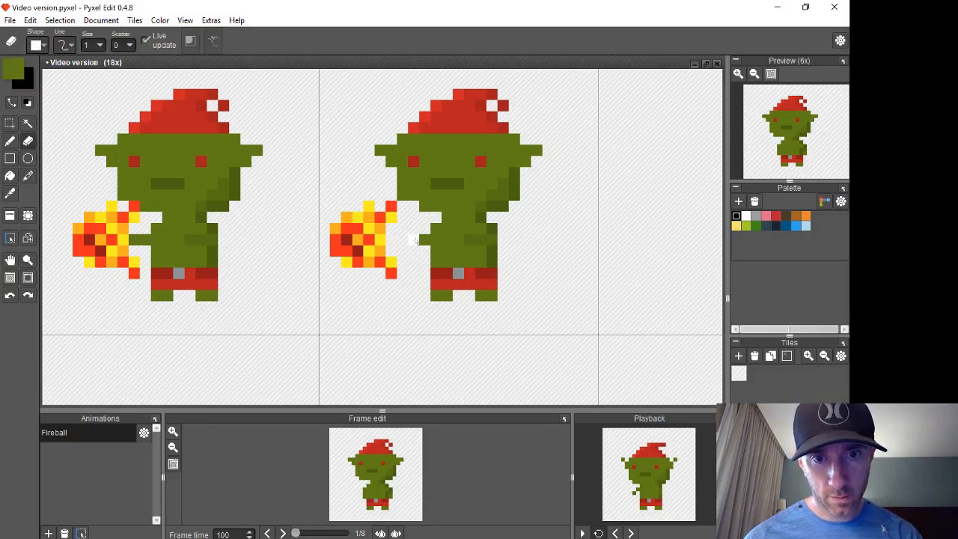
key("b")
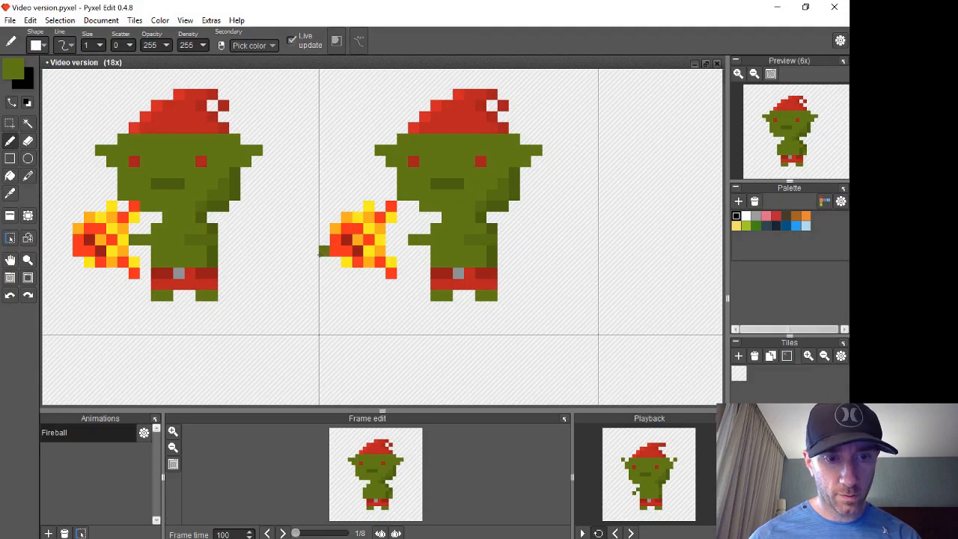
Recolor the fireball's upper and lower trailing tips, its center and its lower-left edge pixel with sampled yellow
key("alt")
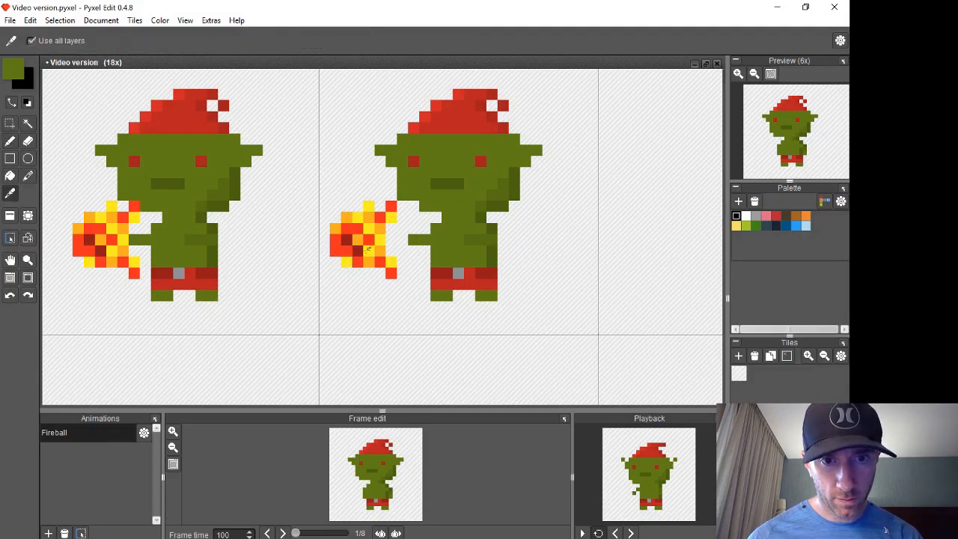
left_click(368, 249)
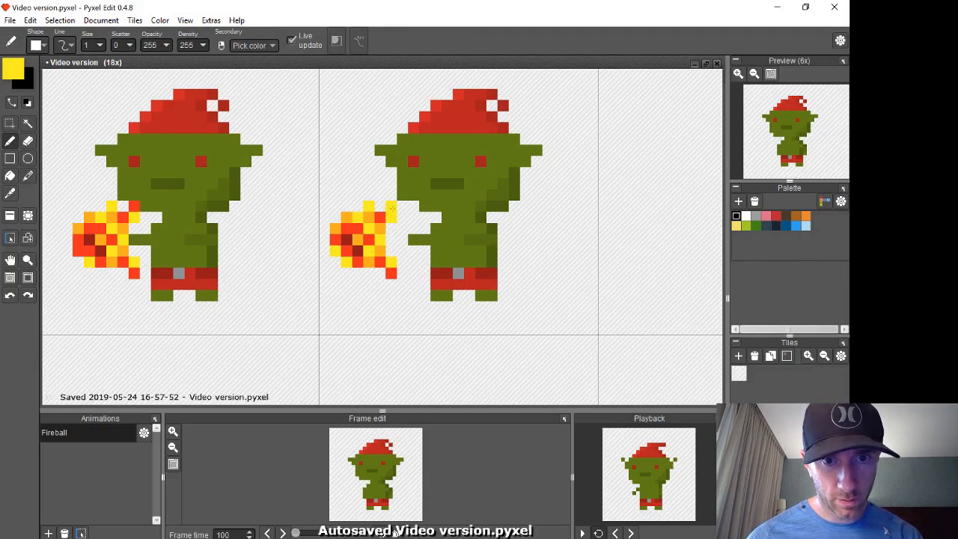
left_click_drag(391, 209, 390, 272)
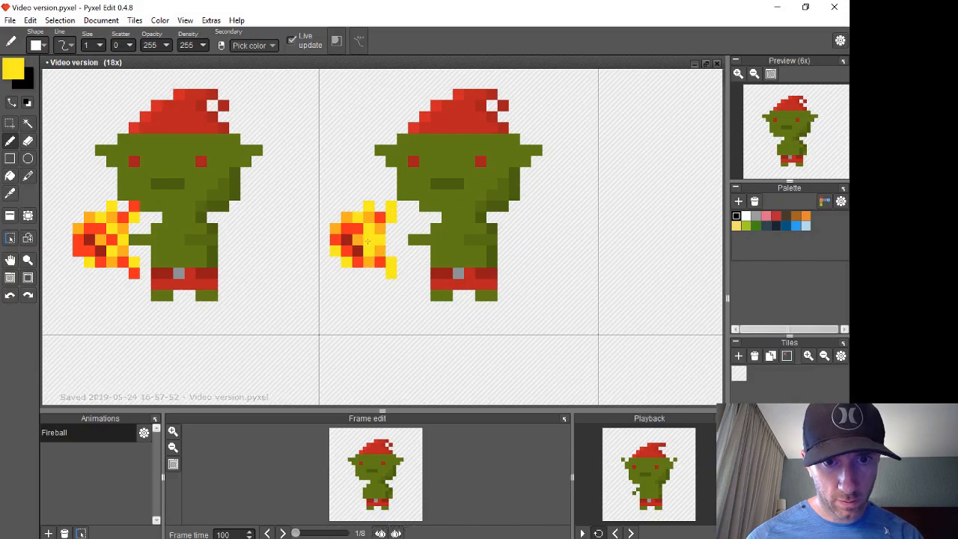
Paint pixels between the yellow tips on the fireball's trailing edge with orange sampled from its upper left
key("i")
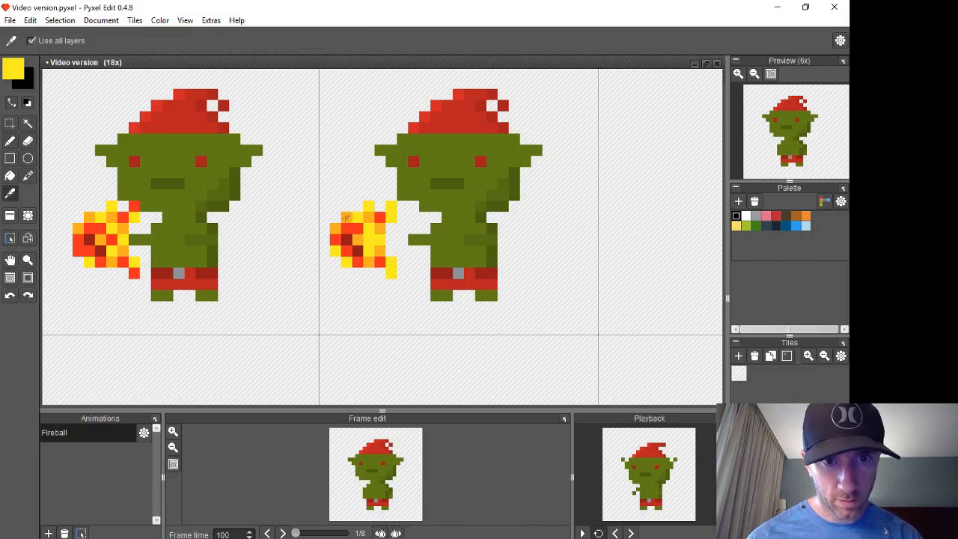
left_click(346, 217)
key("b")
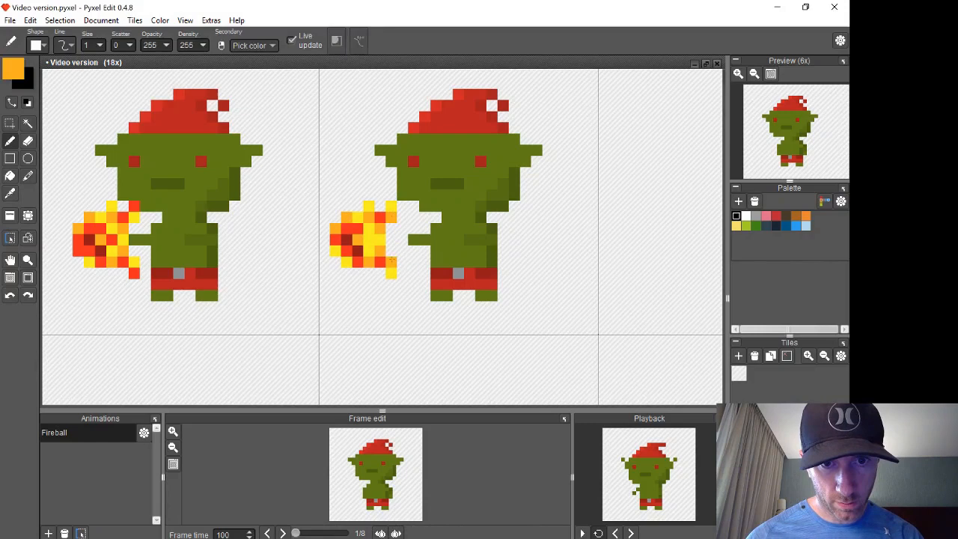
left_click(413, 251)
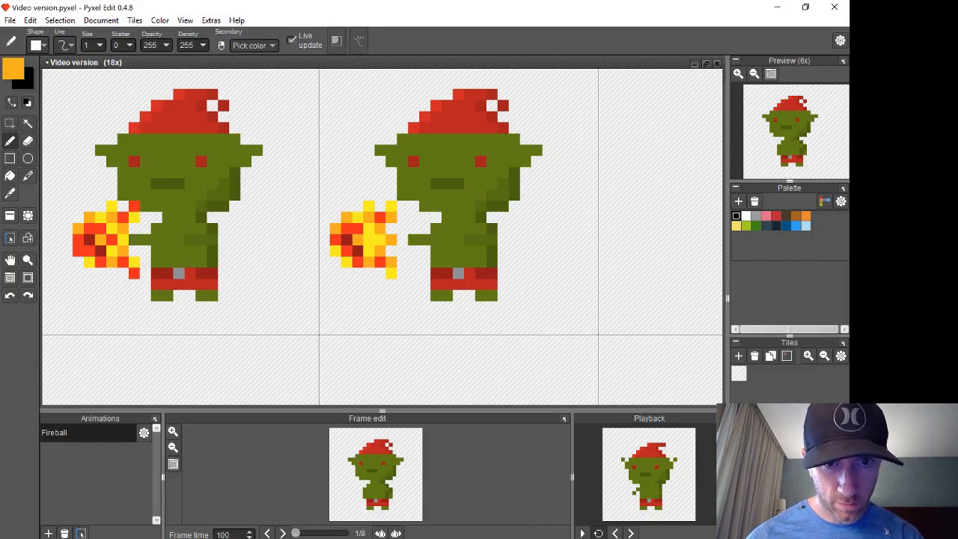
Add sampled dark red pixels at the fireball's center and upper edge, and recolor neighboring inner pixels red-orange
left_click(358, 250, "alt")
left_click(369, 239)
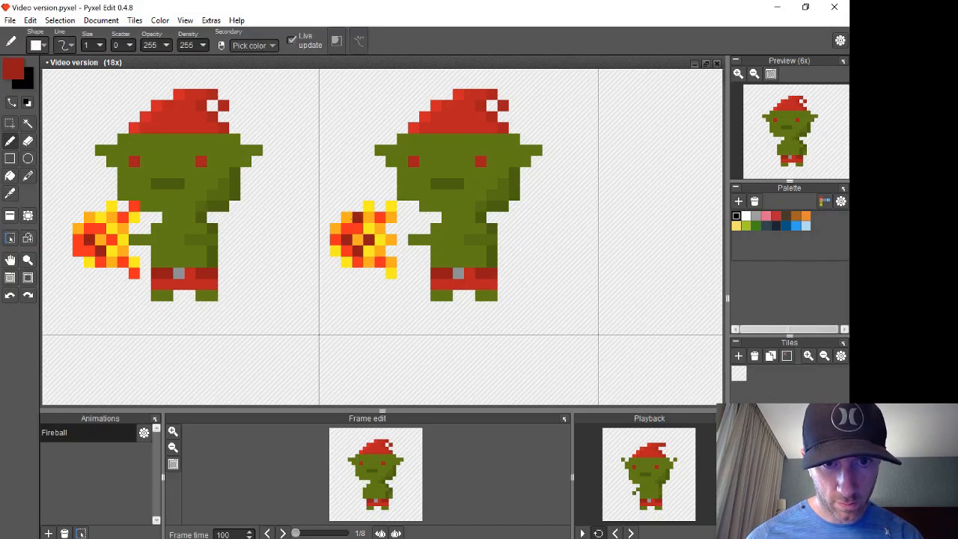
key("i")
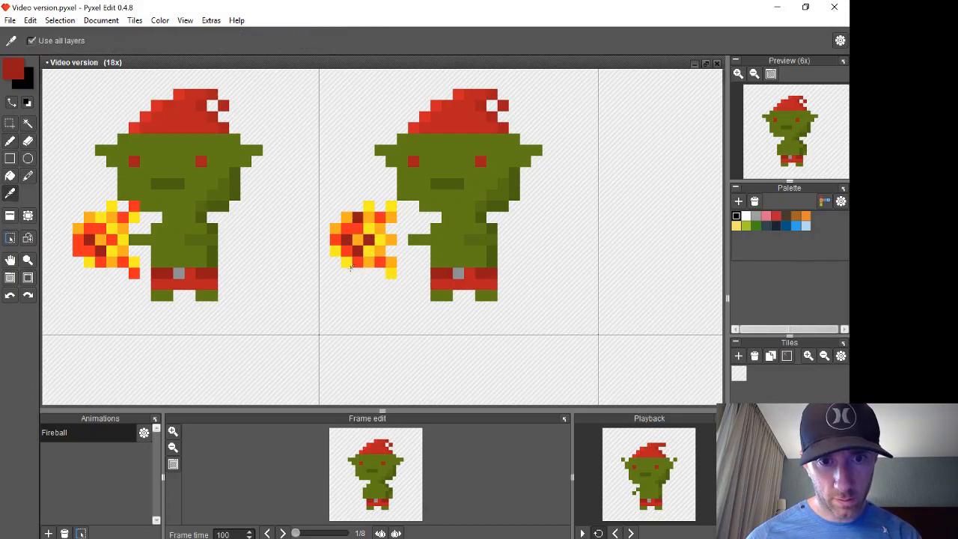
left_click(361, 260)
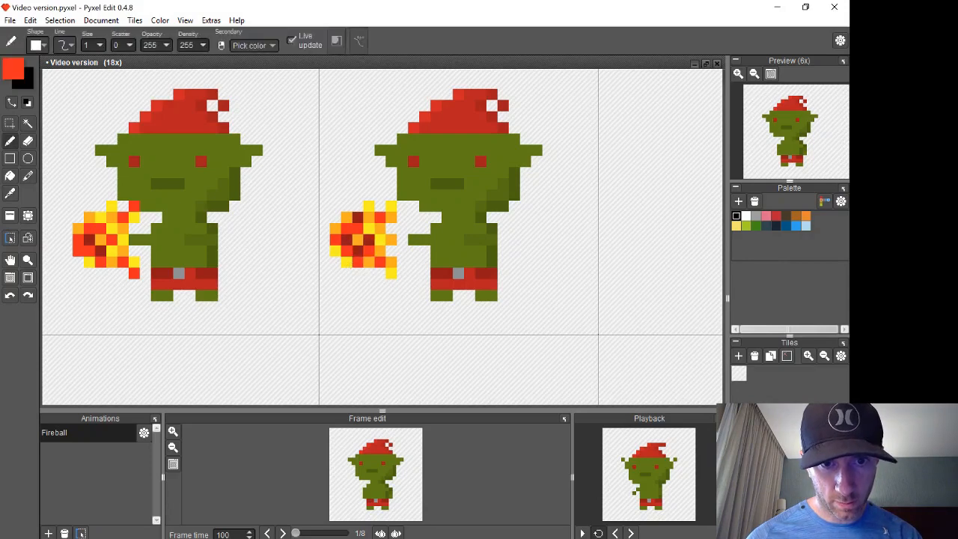
left_click(370, 251)
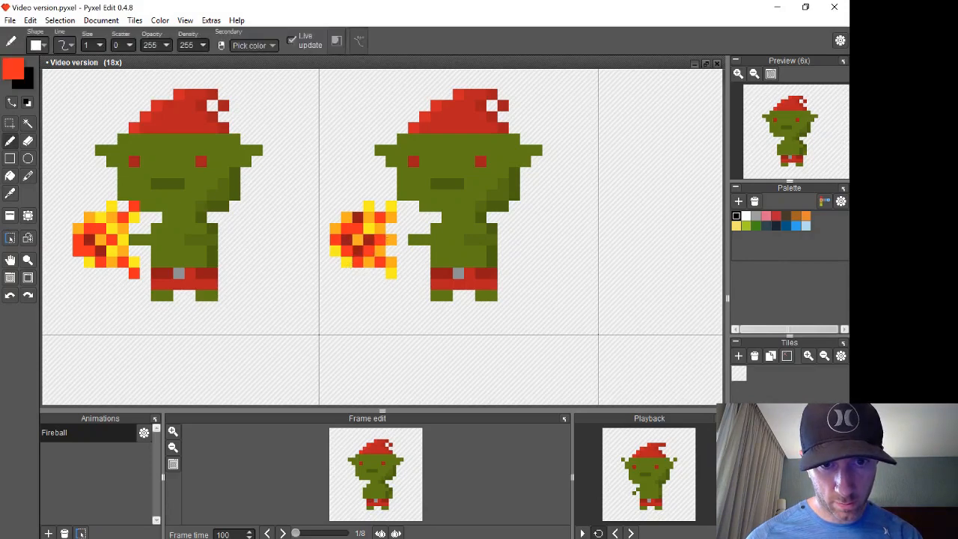
Add one red-orange pixel behind the fireball's trailing edge in the third row's third tile
left_click(402, 228)
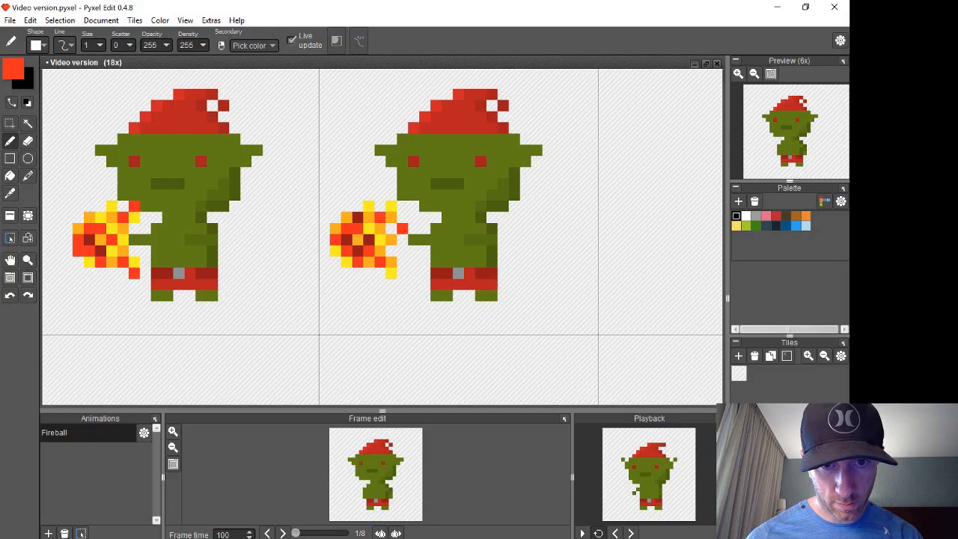
scroll(513, 284, "down", 4)
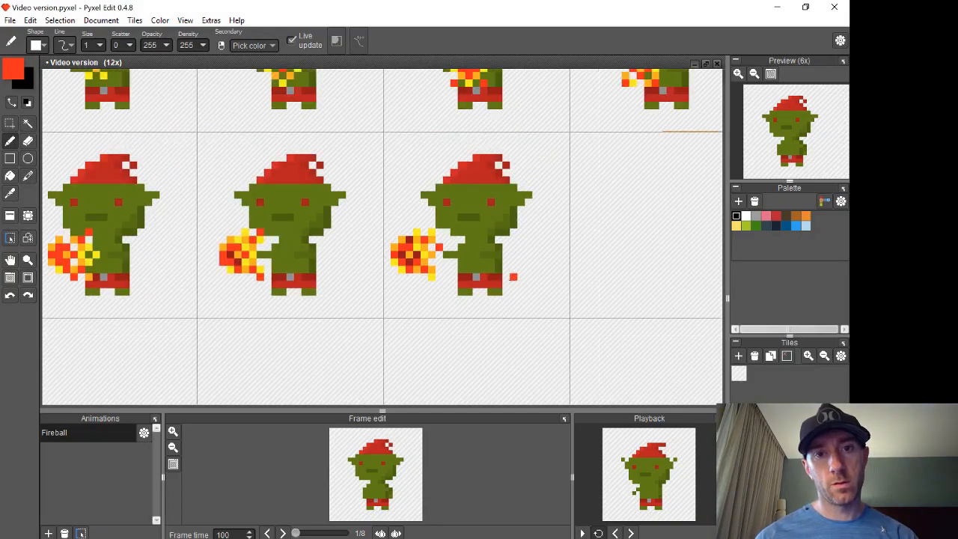
scroll(512, 277, "down", 1)
scroll(512, 278, "up", 2)
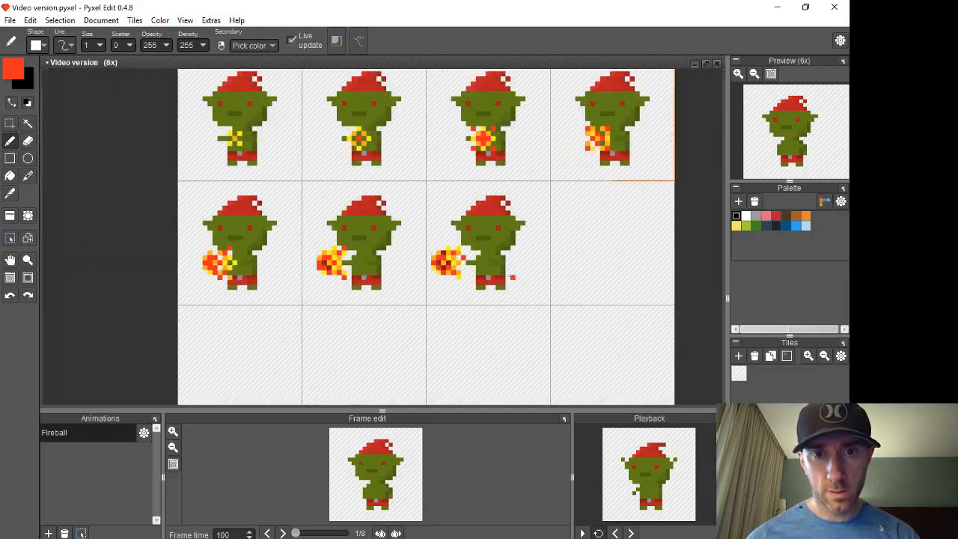
Copy the whole third tile of the third row into the empty fourth tile beside it
left_click(9, 124)
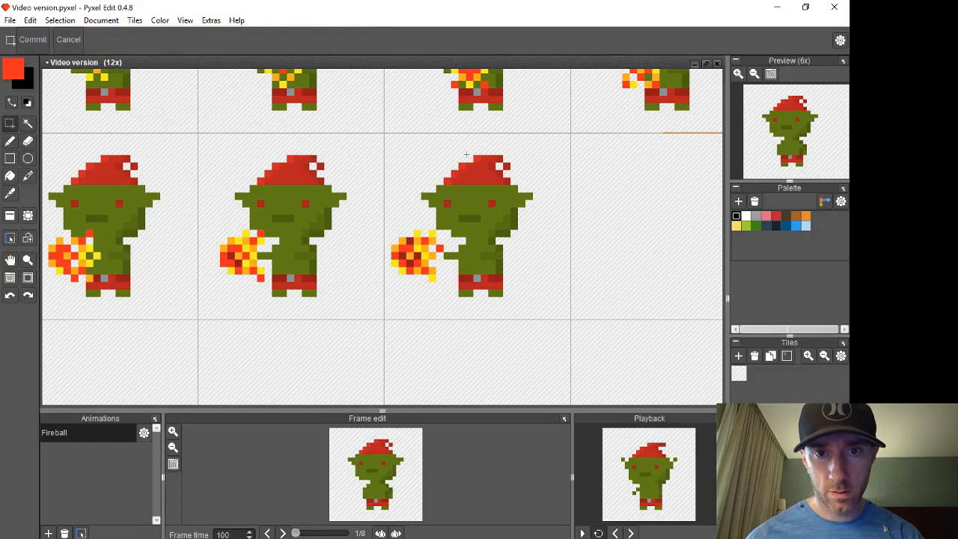
double_click(412, 152)
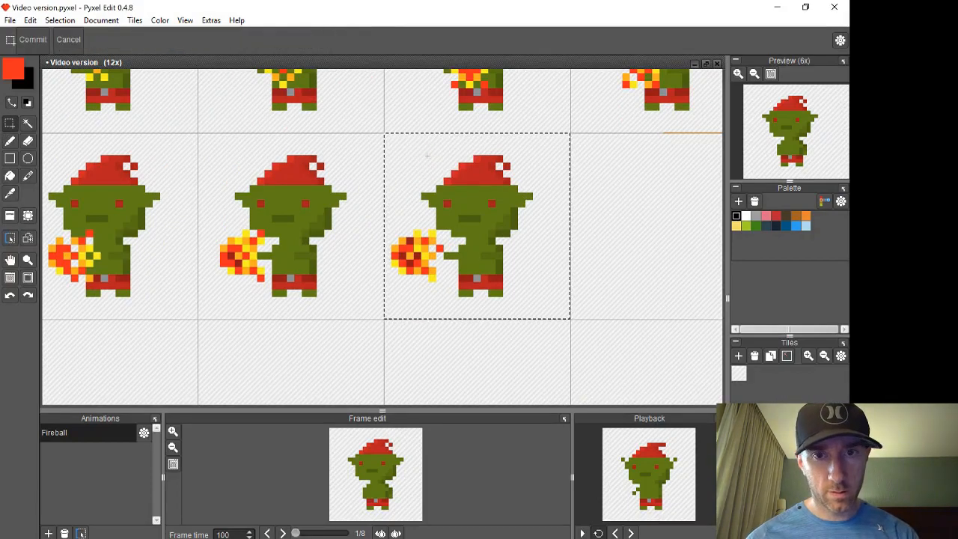
left_click(628, 188)
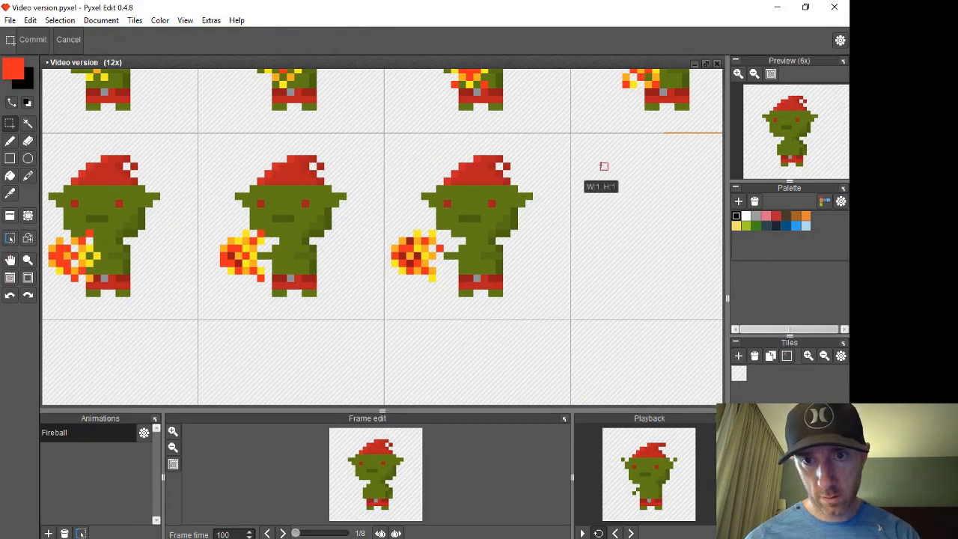
double_click(602, 165)
key("ctrl+v")
scroll(627, 256, "up", 1)
scroll(627, 256, "down", 5)
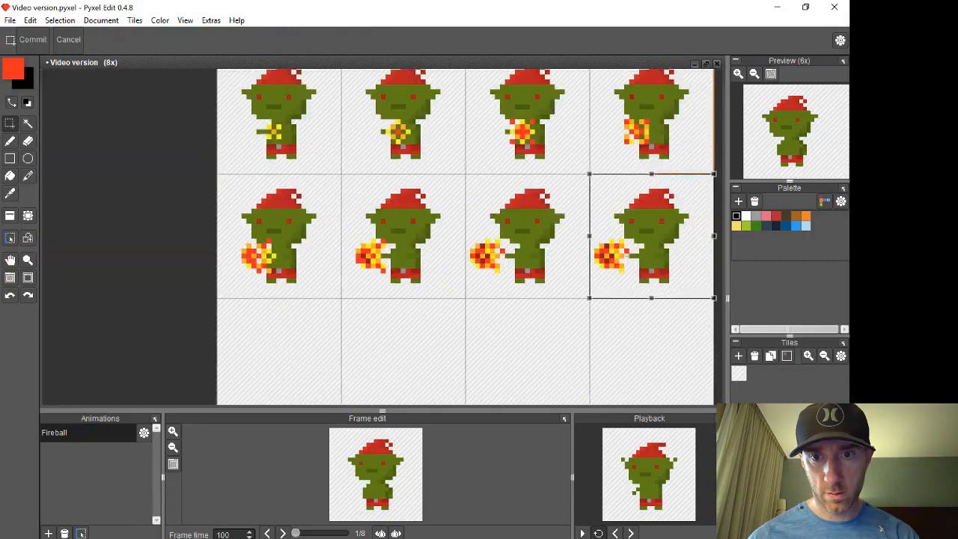
key("Return")
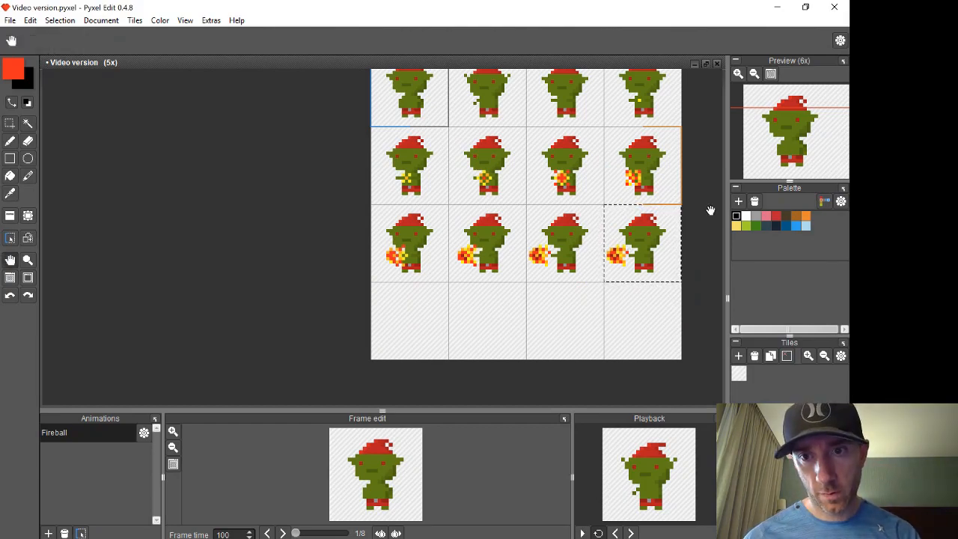
Move the fireball in the third row's fourth tile two pixels left, away from the goblin's hand
left_click_drag(710, 207, 499, 212)
scroll(498, 212, "up", 2)
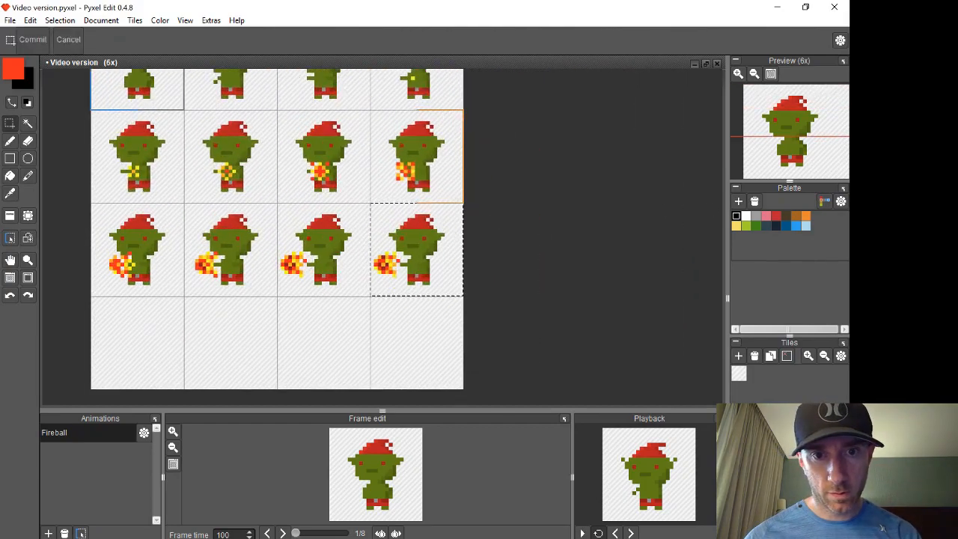
left_click(189, 226)
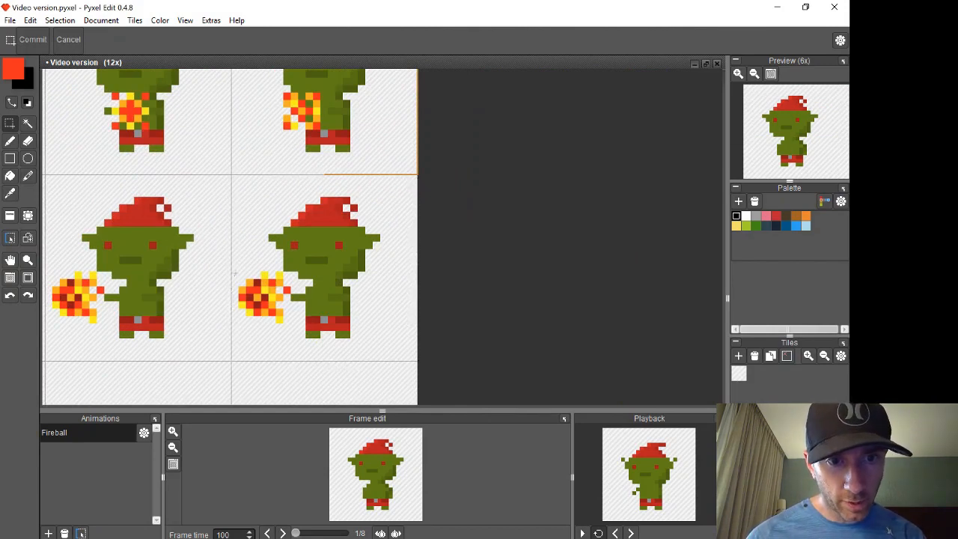
left_click_drag(234, 274, 254, 293)
key("ctrl+d")
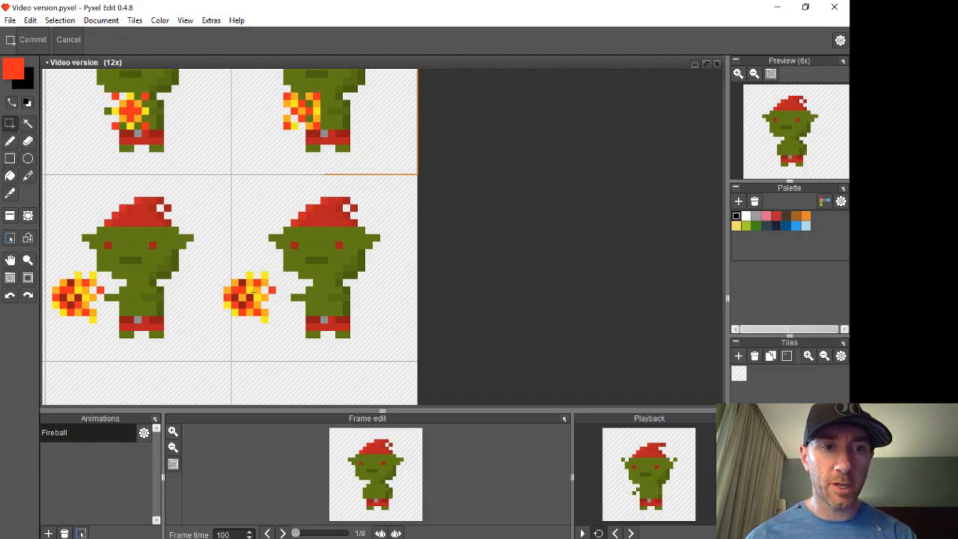
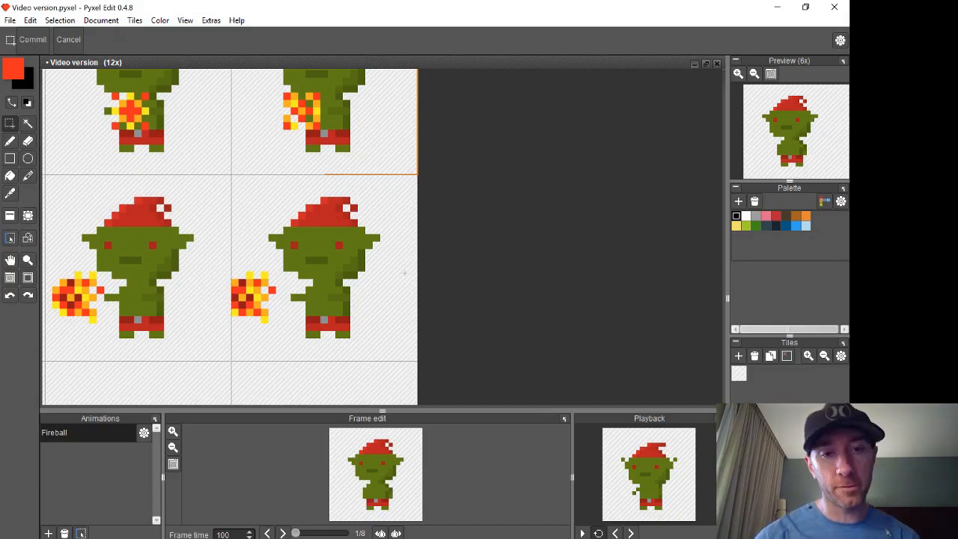
Recolor scattered pixels of the fourth tile's fireball with sampled yellow, dark red and red-orange so its pattern differs from the previous frame
scroll(345, 267, "down", 8)
scroll(347, 262, "up", 8)
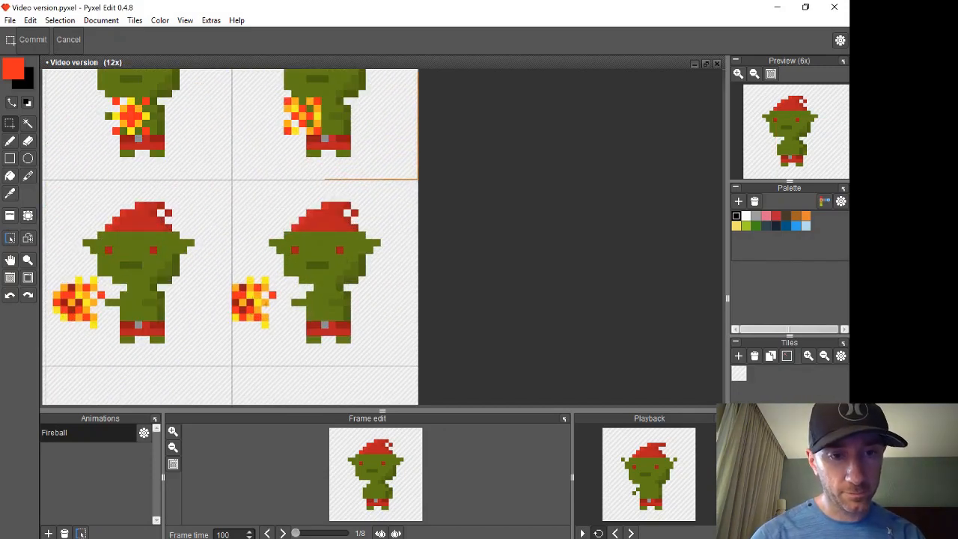
key("alt")
key("alt")
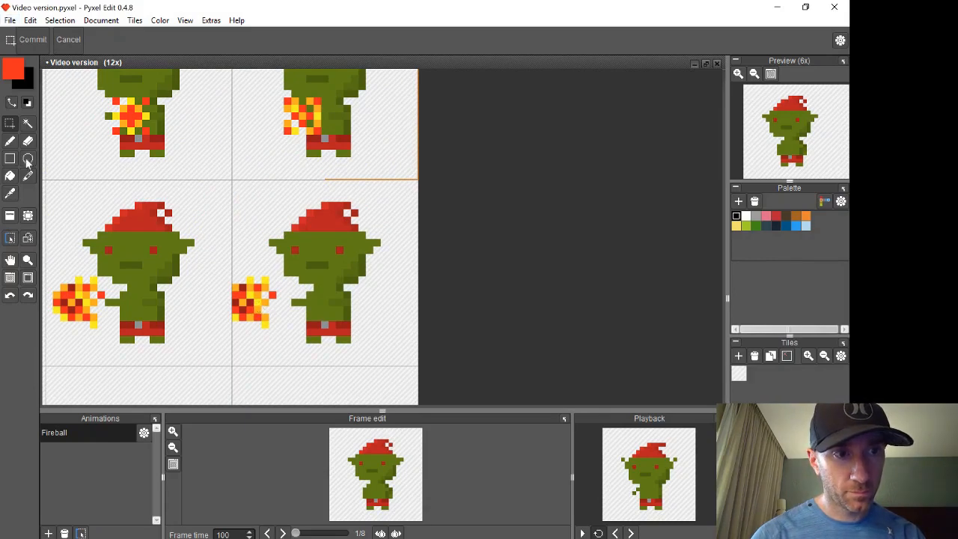
left_click(10, 193)
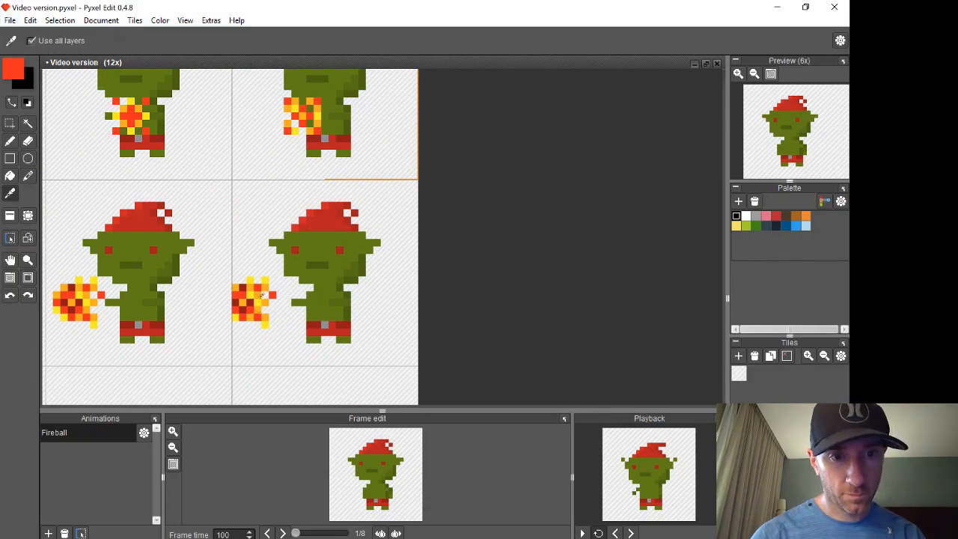
left_click(261, 300)
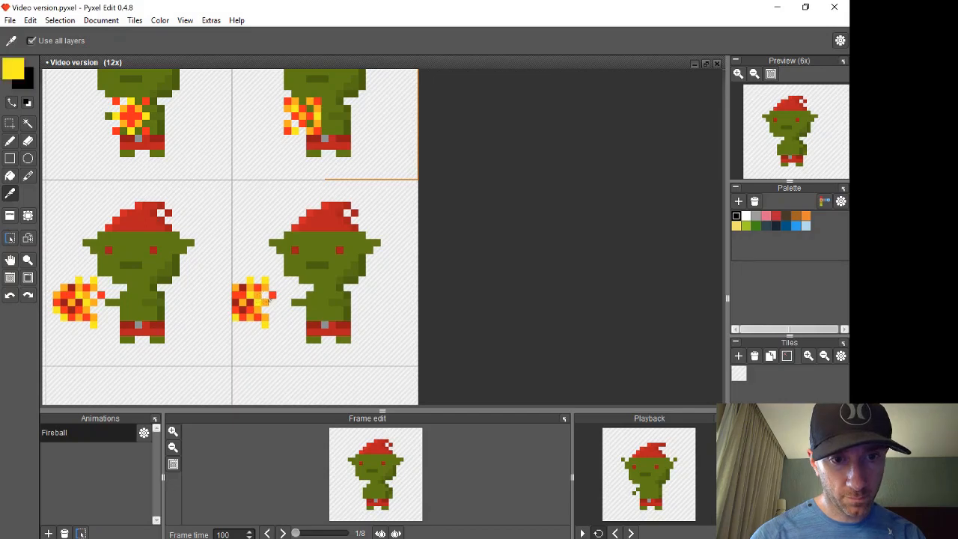
key("b")
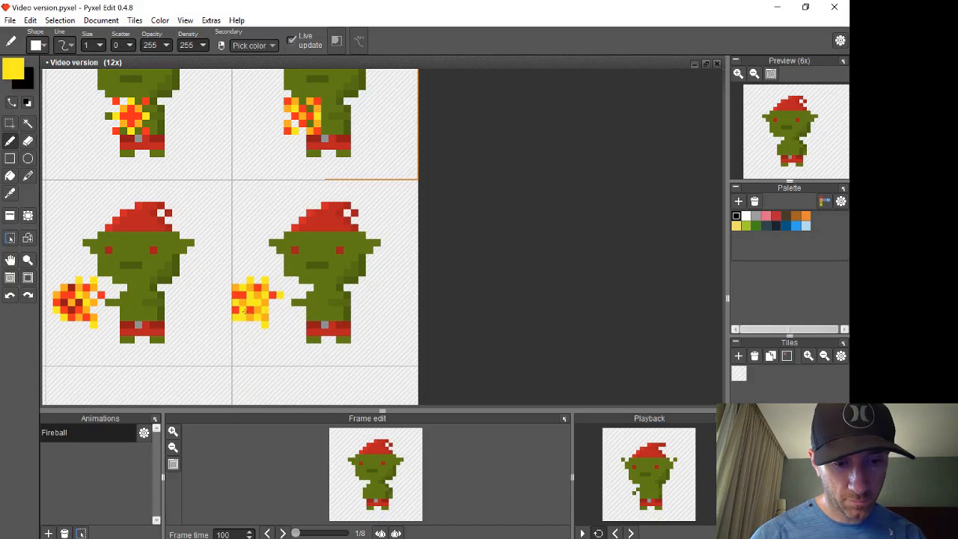
right_click(244, 311)
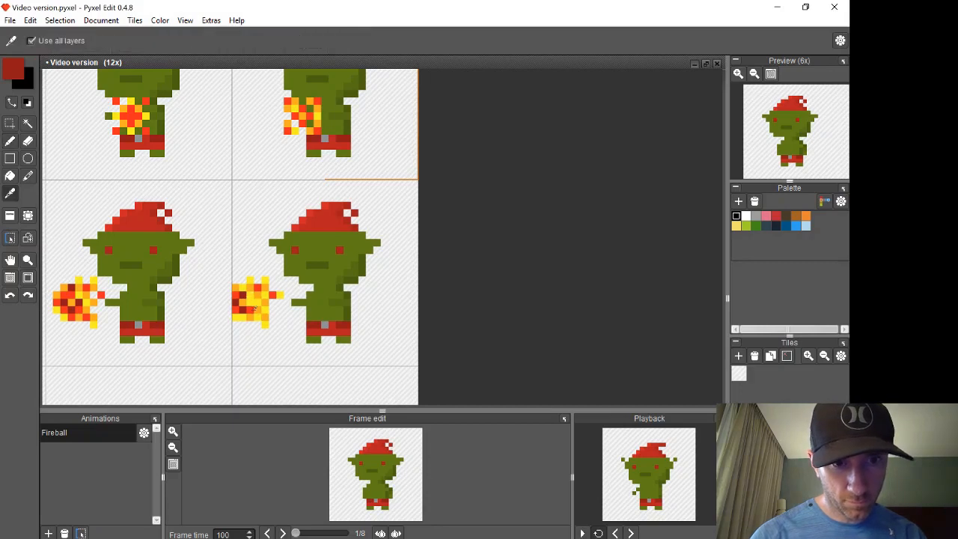
right_click(262, 315)
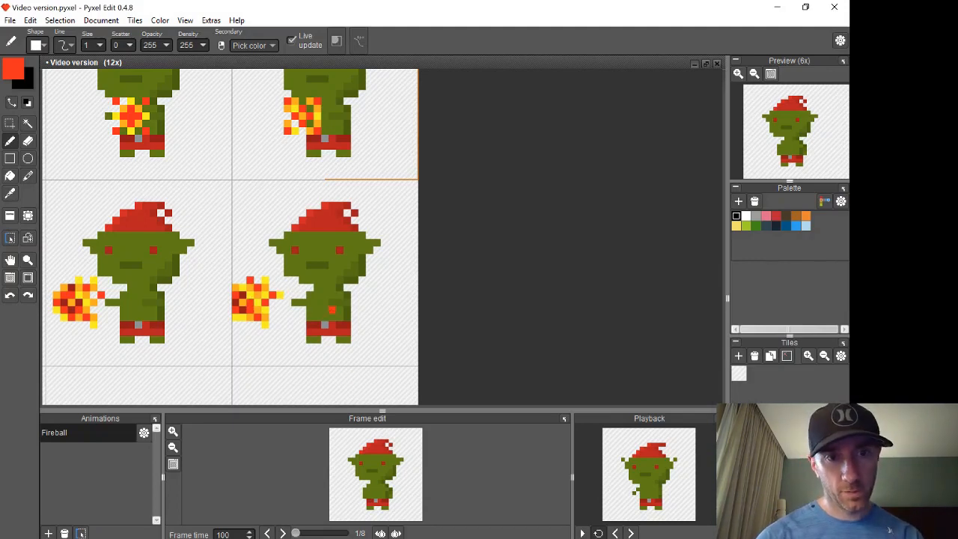
Copy the third row's fourth tile into the first tile of the fourth row
left_click(10, 123)
double_click(275, 201)
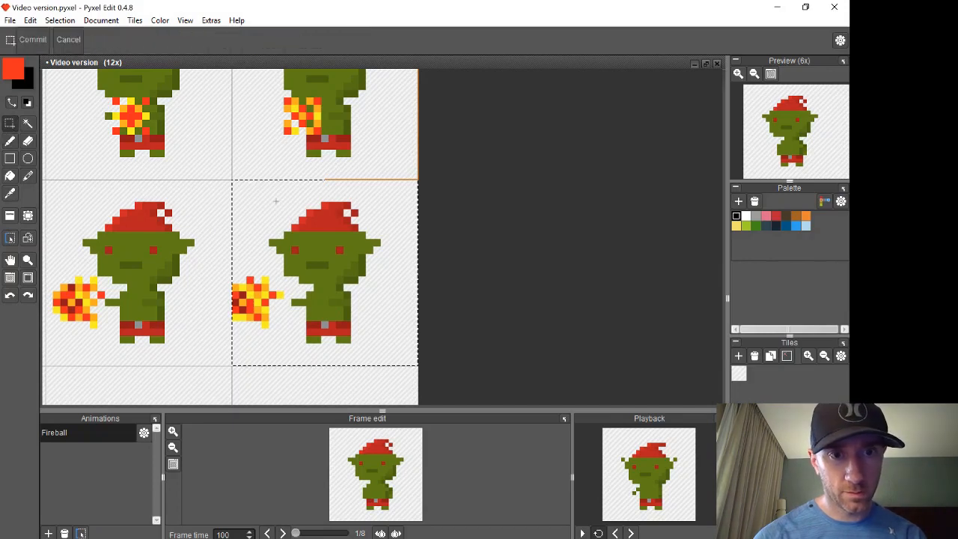
scroll(214, 287, "down", 3)
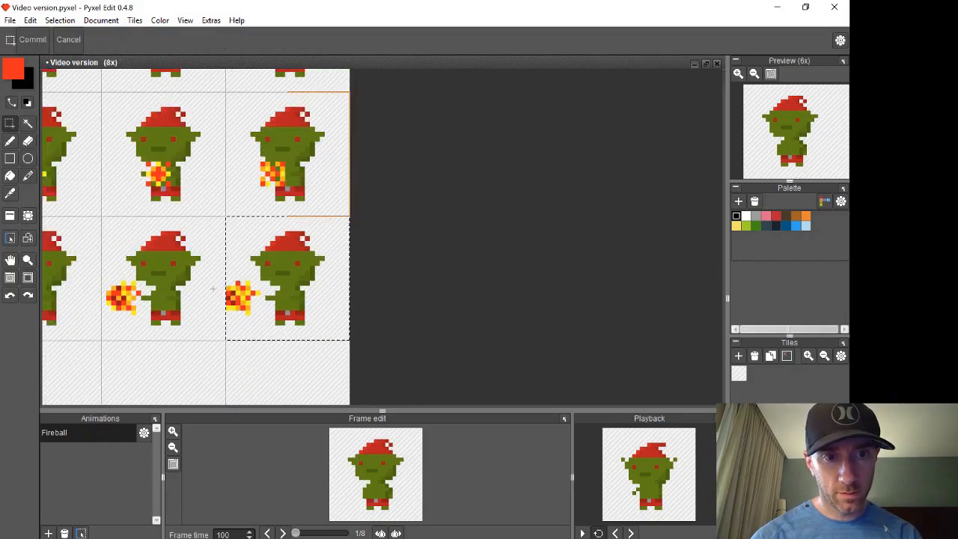
scroll(64, 359, "up", 1)
scroll(63, 359, "down", 2)
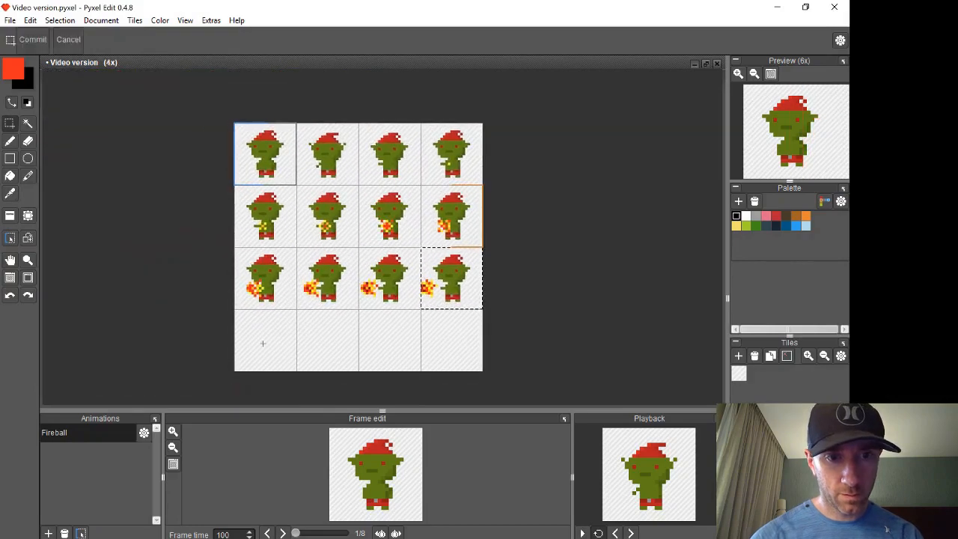
scroll(262, 344, "up", 3)
scroll(262, 343, "up", 1)
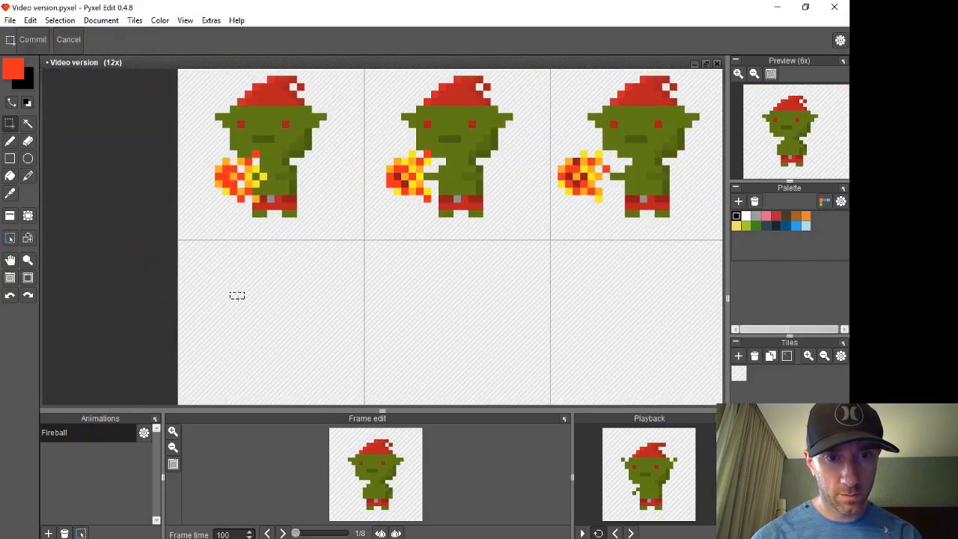
key("ctrl+v")
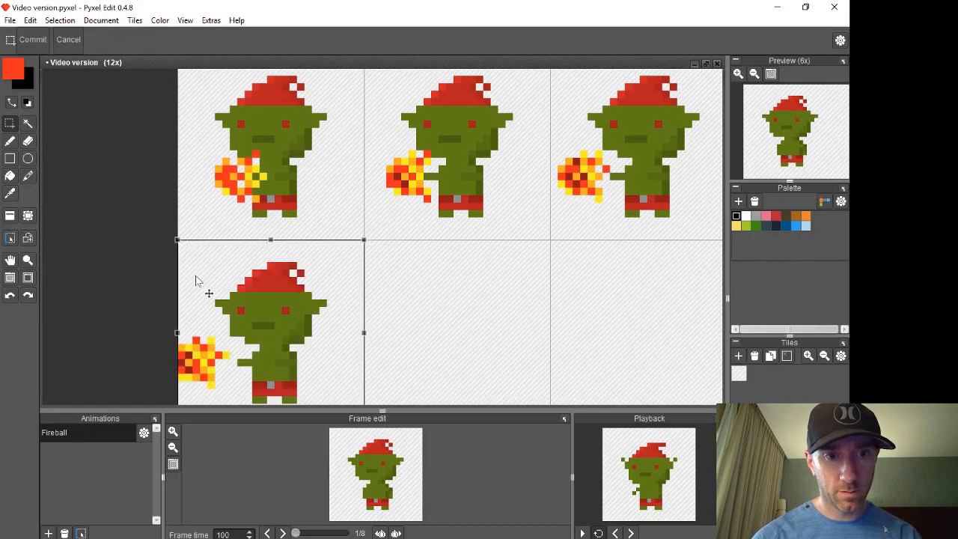
key("Return")
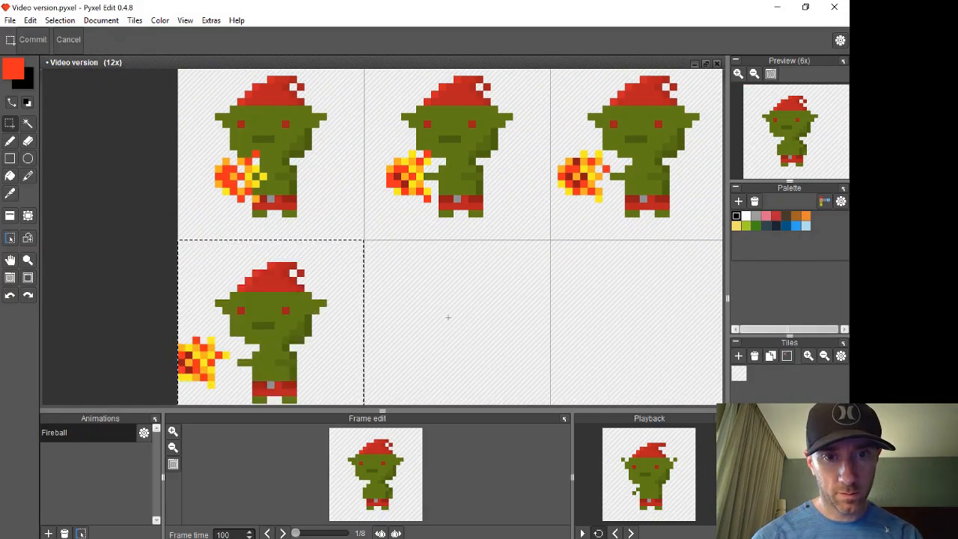
Move the fireball in the fourth row's first tile two pixels left, cutting it off at the tile border
key("space")
left_click_drag(437, 326, 438, 259)
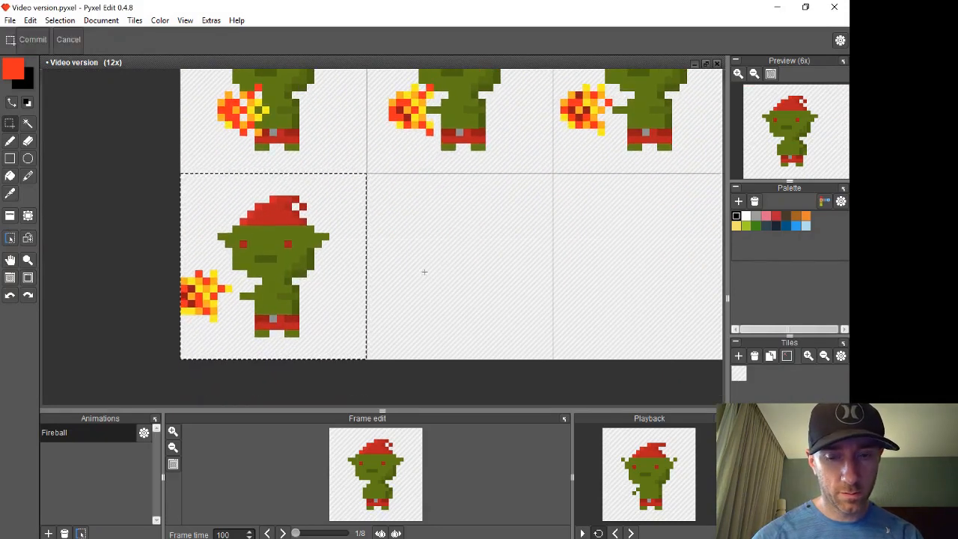
left_click(424, 272)
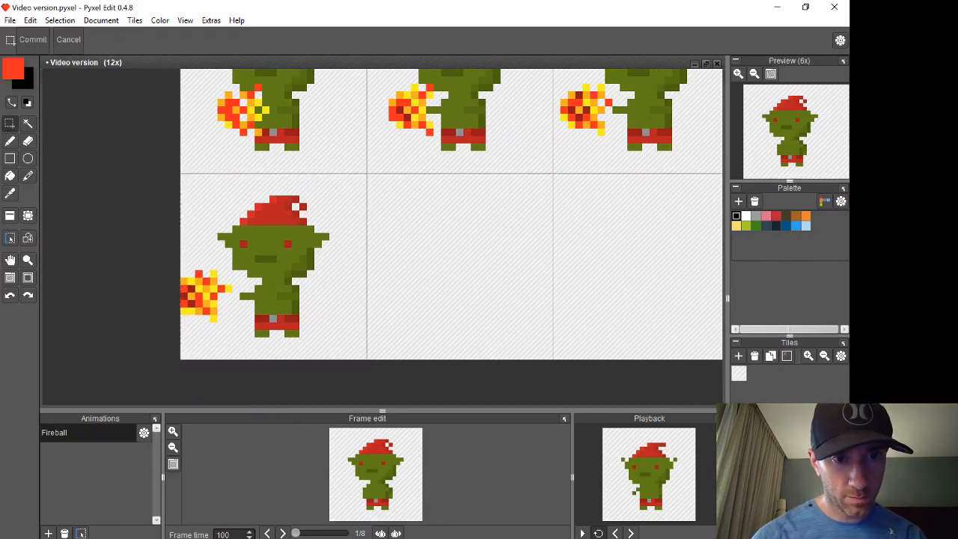
left_click_drag(181, 263, 204, 294)
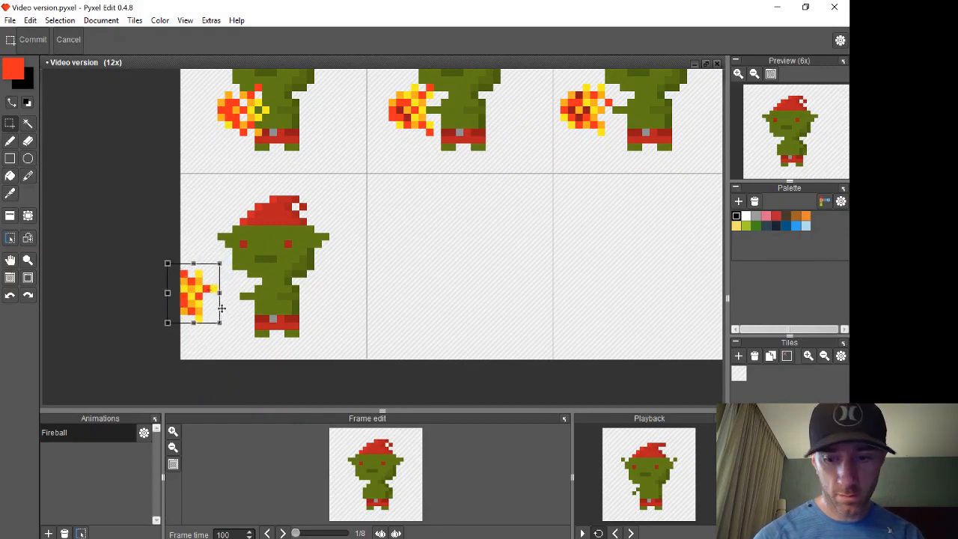
key("Return")
key("ctrl+d")
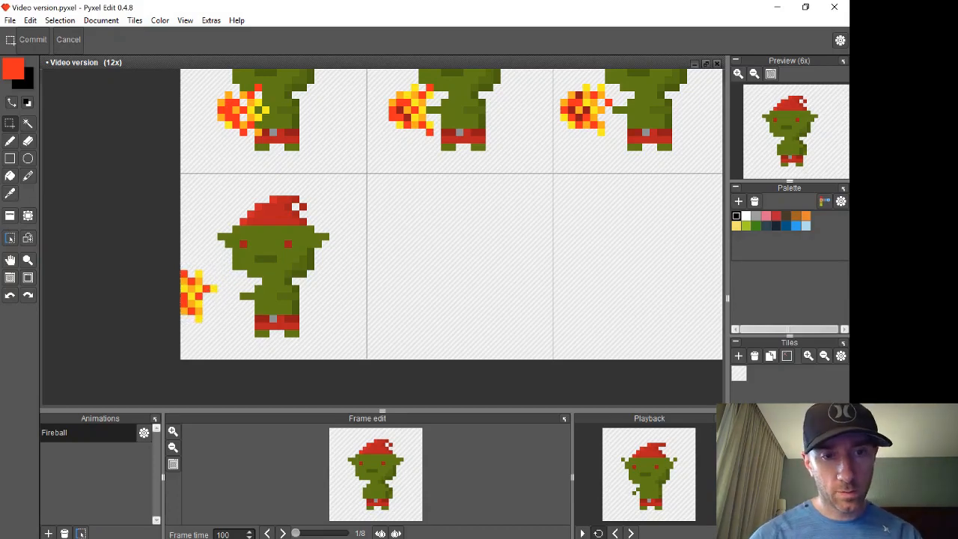
Copy the goblin's idle pose from the first tile of the sheet into the last tile of the fourth row
scroll(346, 290, "down", 4)
scroll(341, 291, "down", 1)
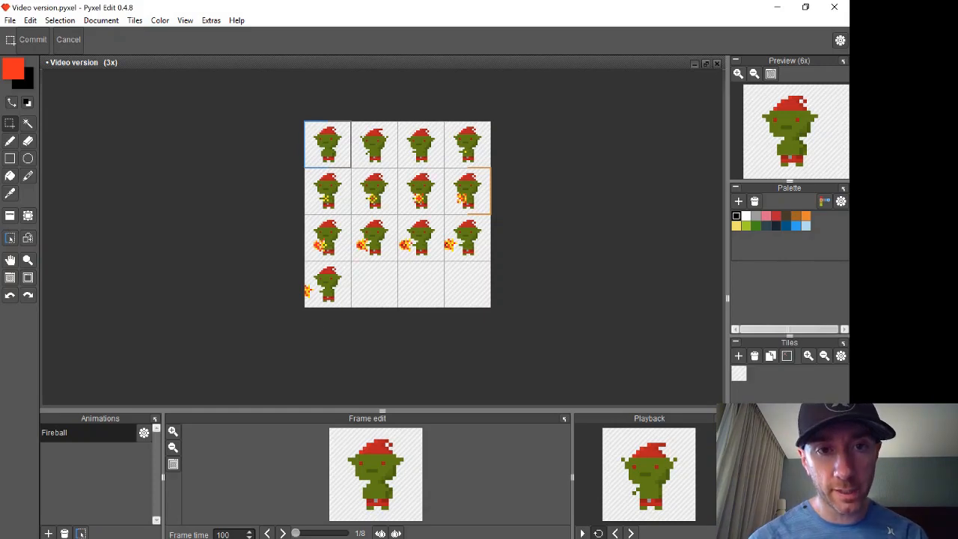
key("ctrl+a")
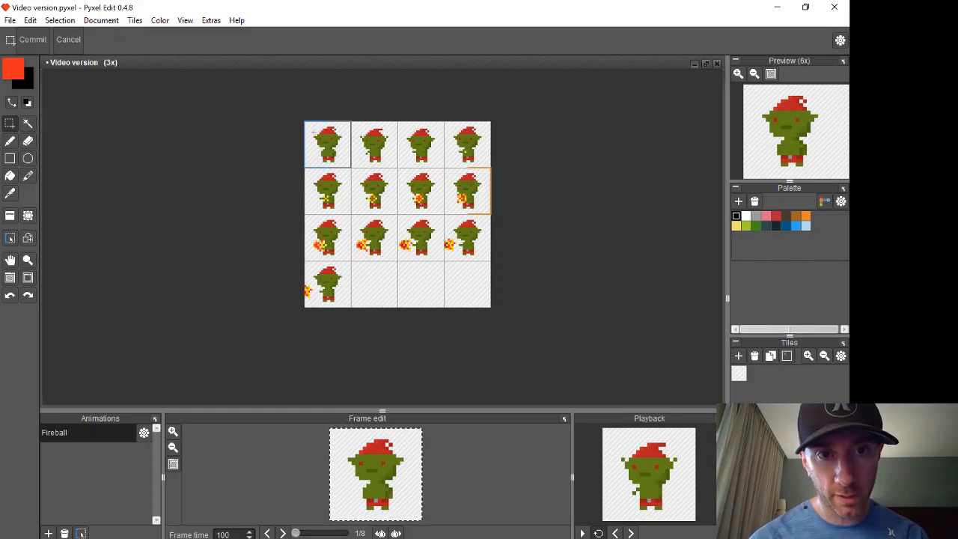
double_click(460, 280)
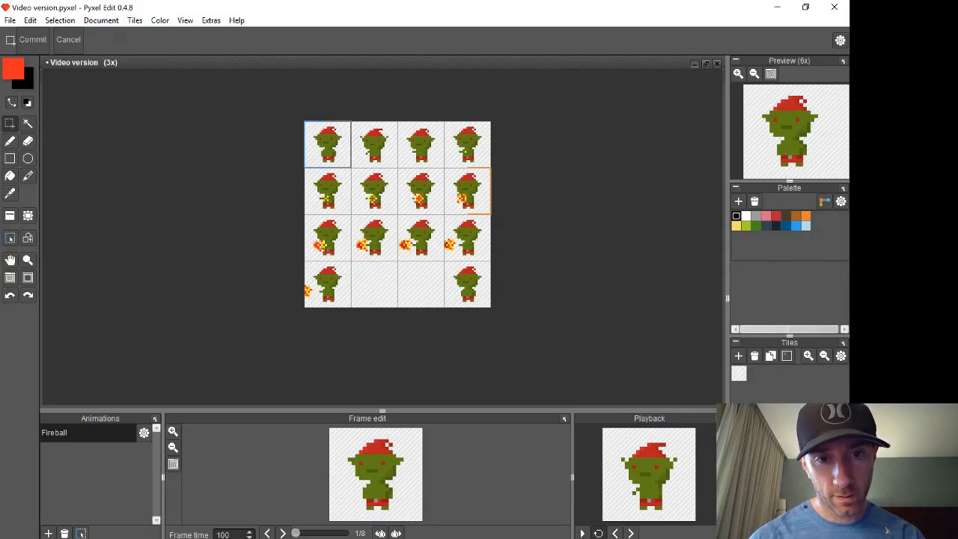
Add pixels in sampled orange along the trailing edge of the fireball in the fourth row's first tile
scroll(321, 352, "up", 2)
scroll(316, 326, "up", 1)
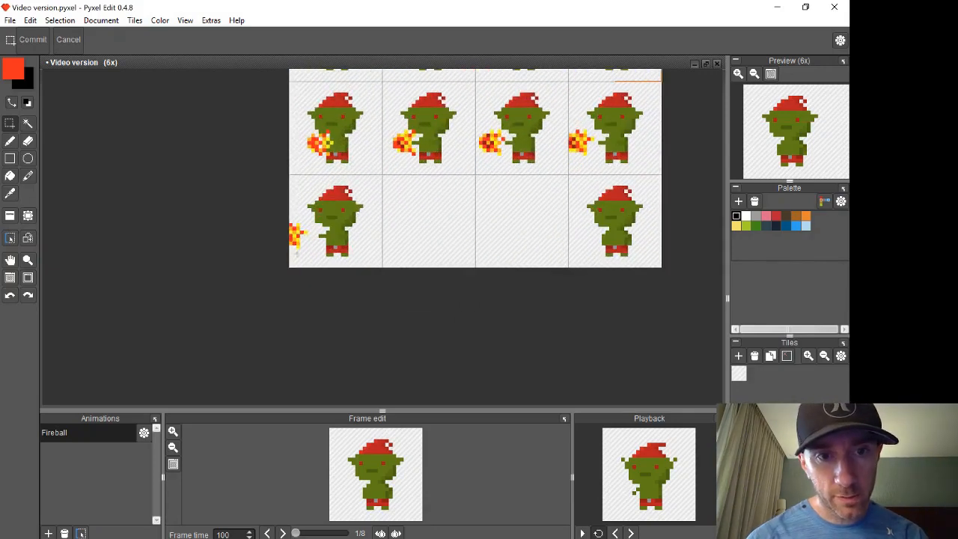
scroll(310, 246, "up", 3)
scroll(310, 255, "down", 1)
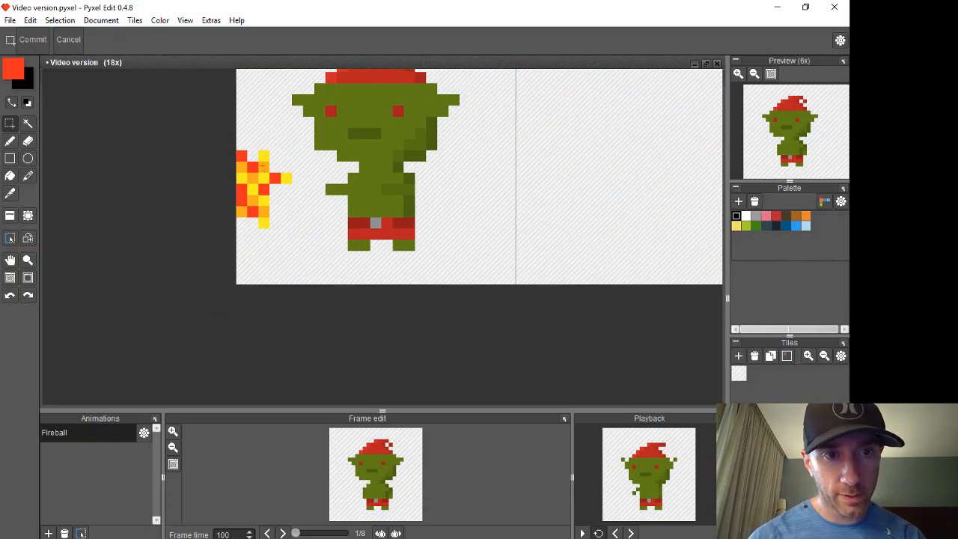
key("alt")
key("alt")
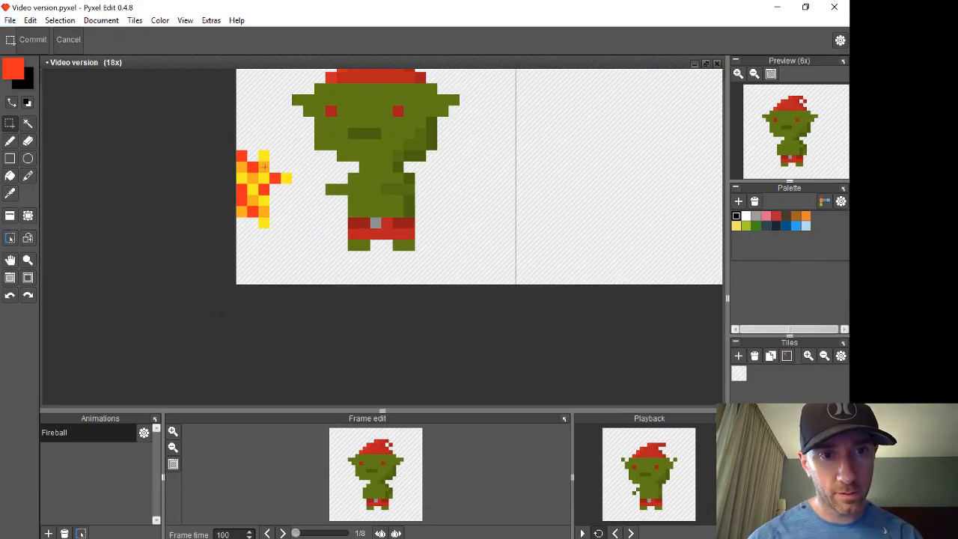
key("i")
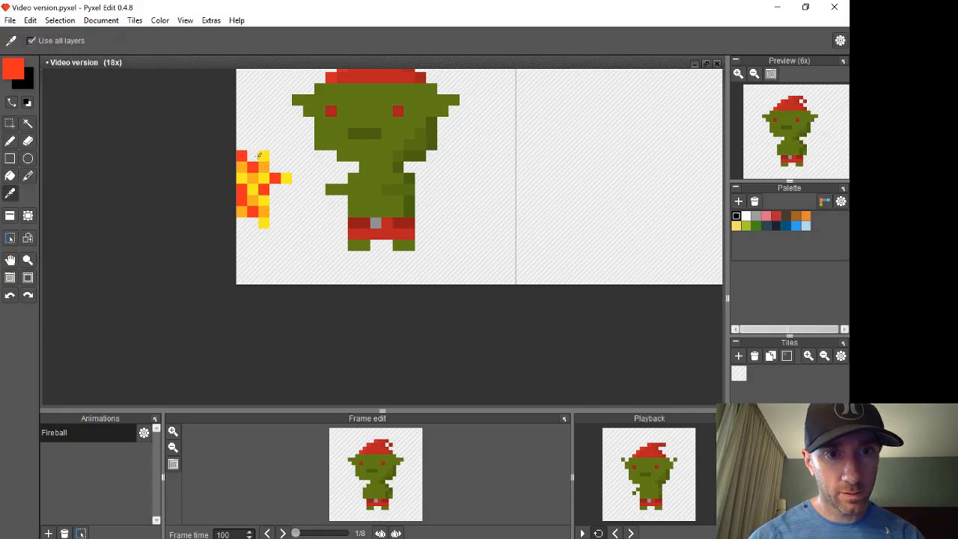
left_click(266, 166)
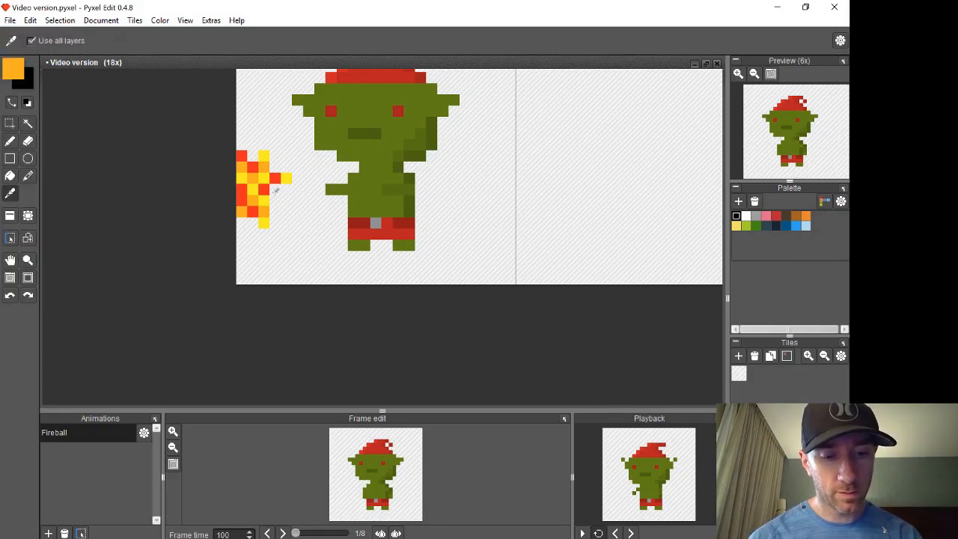
key("b")
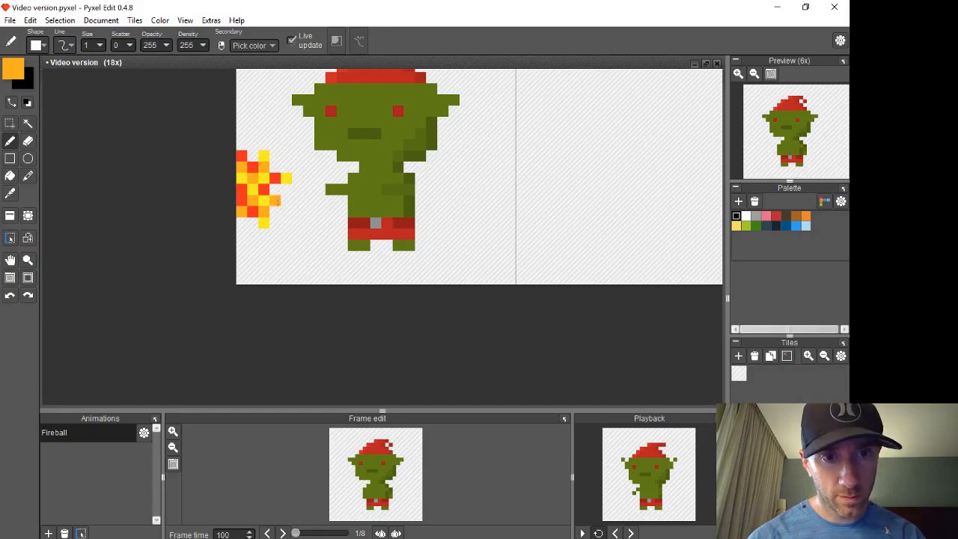
left_click(276, 189)
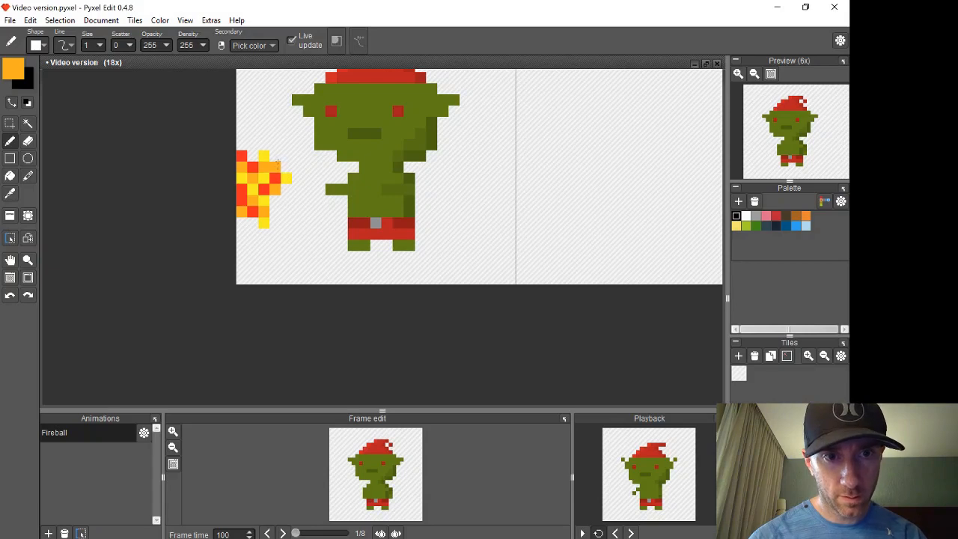
left_click(275, 222)
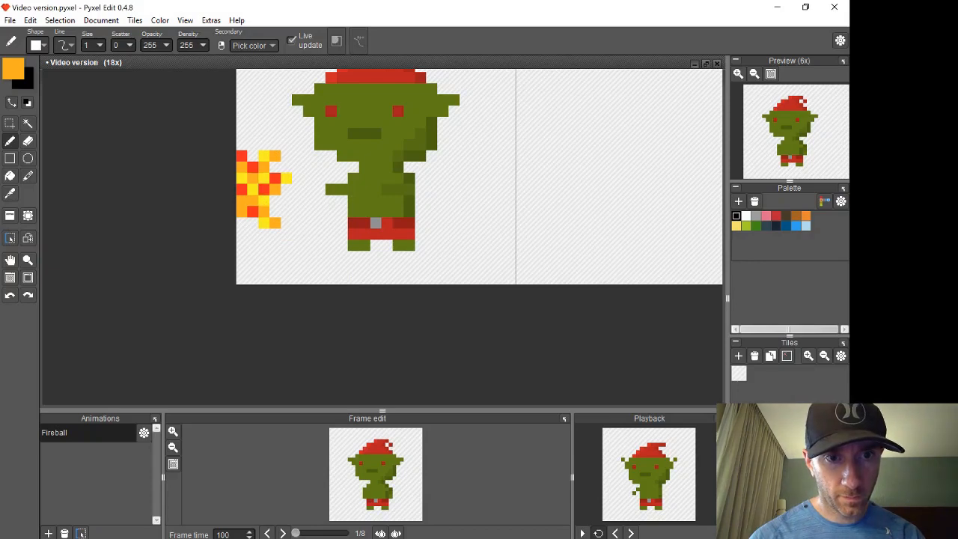
Add sampled red-orange pixels to the outer tips of the first tile's fireball in the fourth row
key("i")
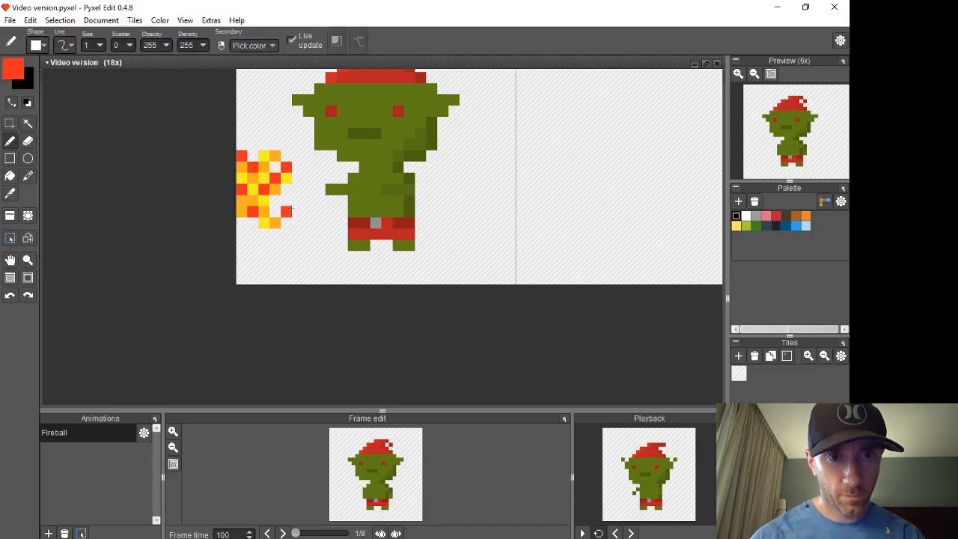
scroll(280, 218, "down", 2)
scroll(279, 219, "down", 1)
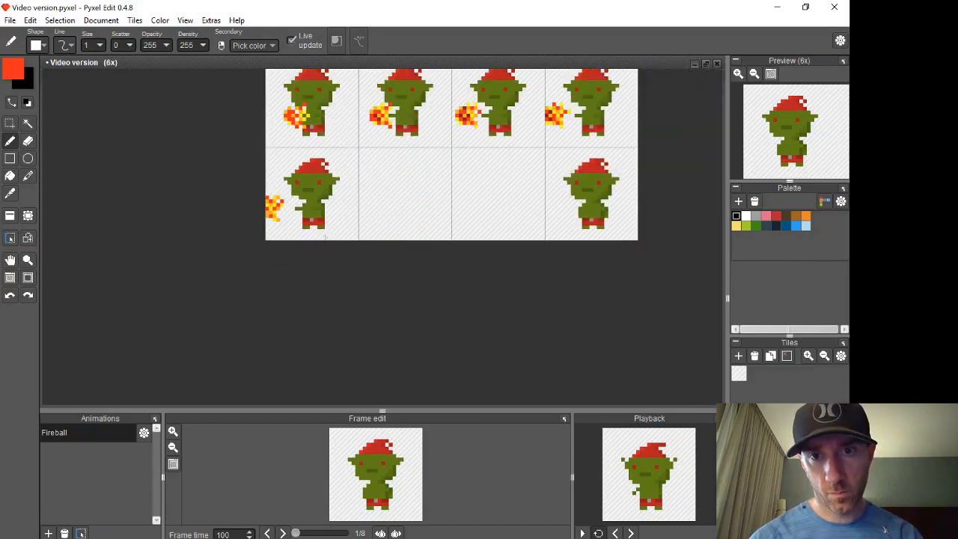
Copy the fourth row's first tile into the second tile of the same row
scroll(296, 235, "up", 1)
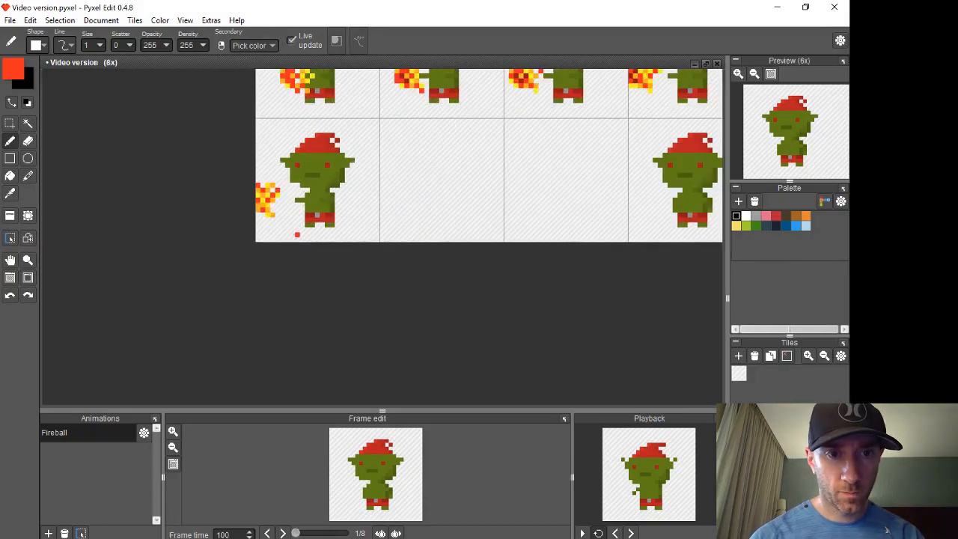
left_click(9, 122)
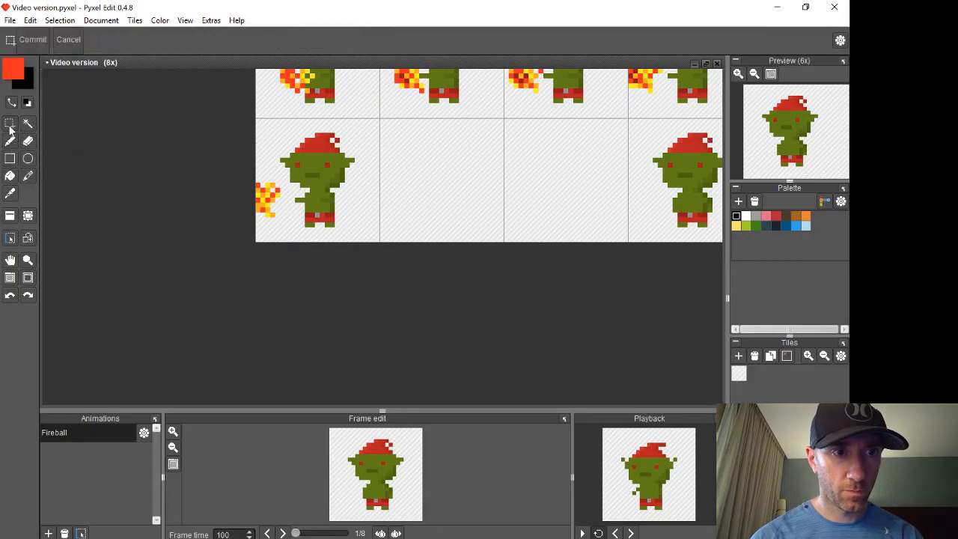
double_click(303, 132)
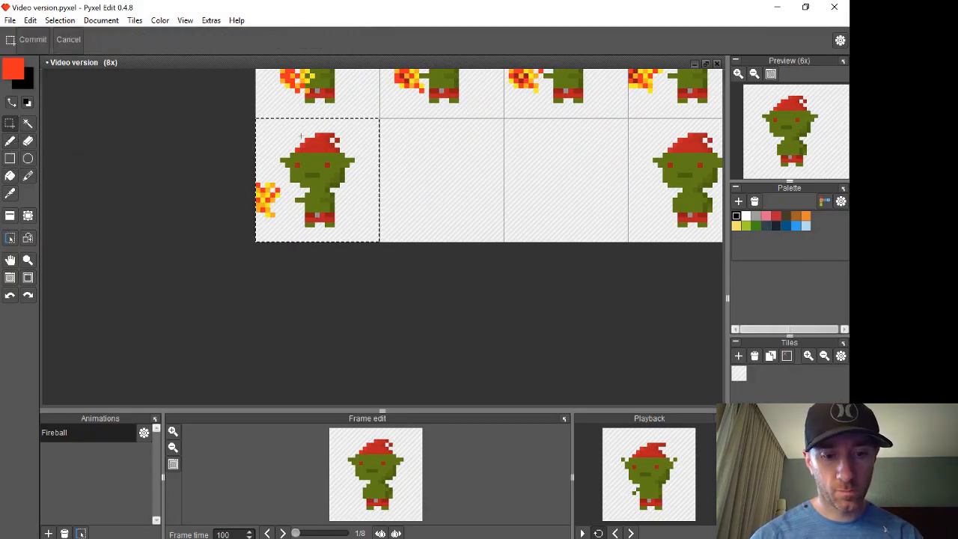
left_click(446, 164)
double_click(446, 164)
key("ctrl+v")
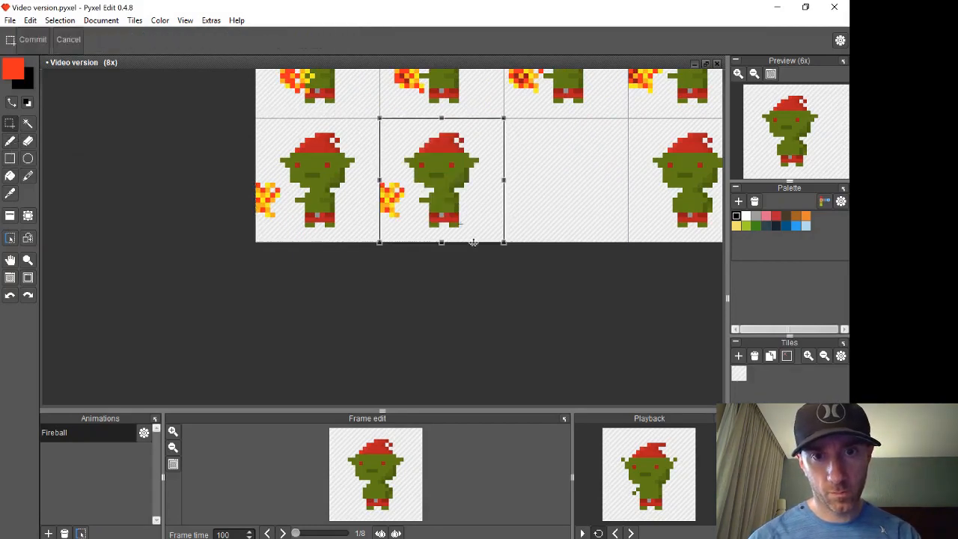
scroll(468, 237, "up", 1)
scroll(450, 206, "down", 2)
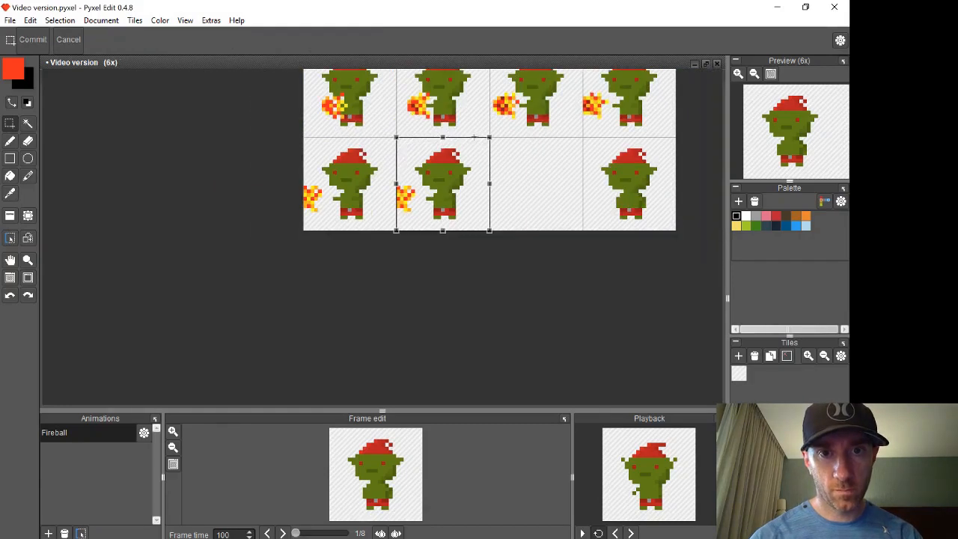
scroll(473, 137, "up", 2)
key("Return")
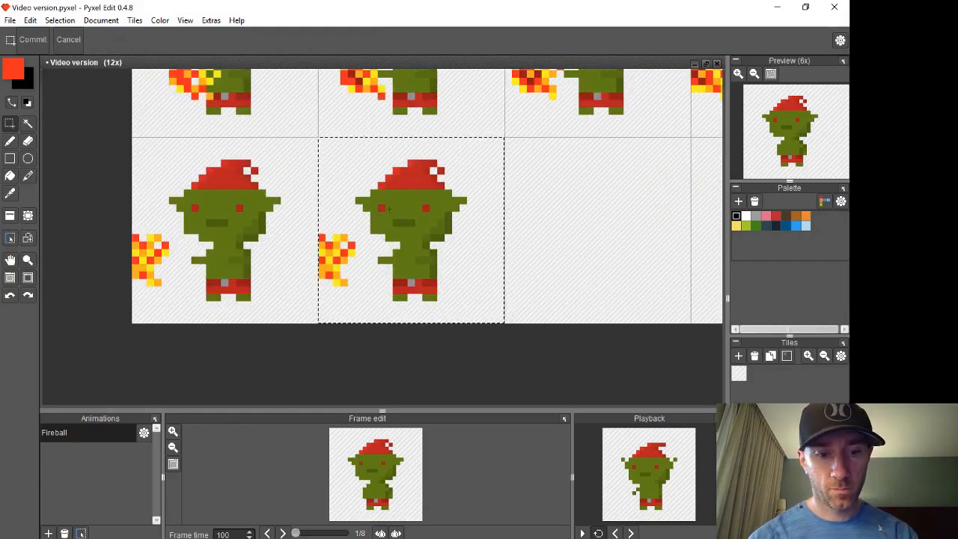
key("ctrl+d")
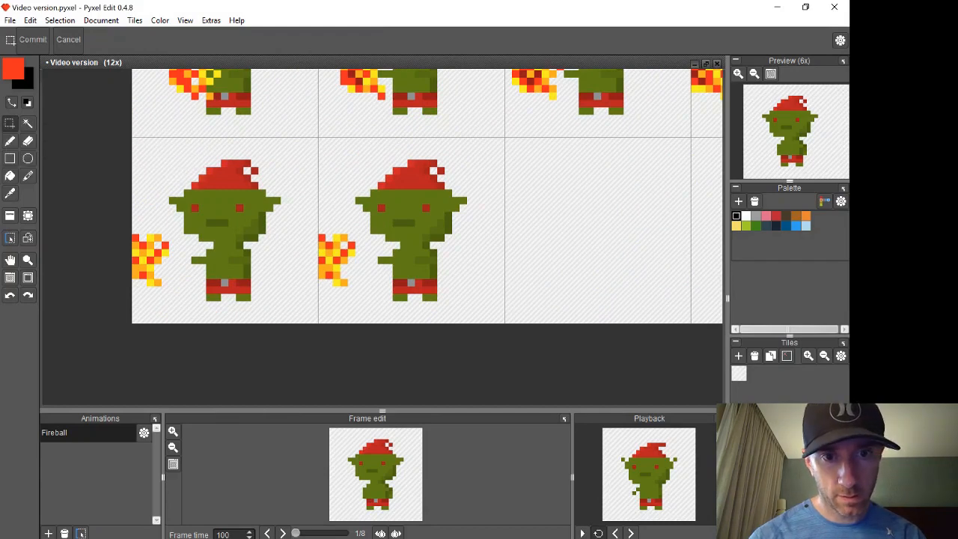
Move the second tile's fireball two pixels left and delete the part that crosses the tile border
left_click_drag(297, 227, 325, 267)
key("Return")
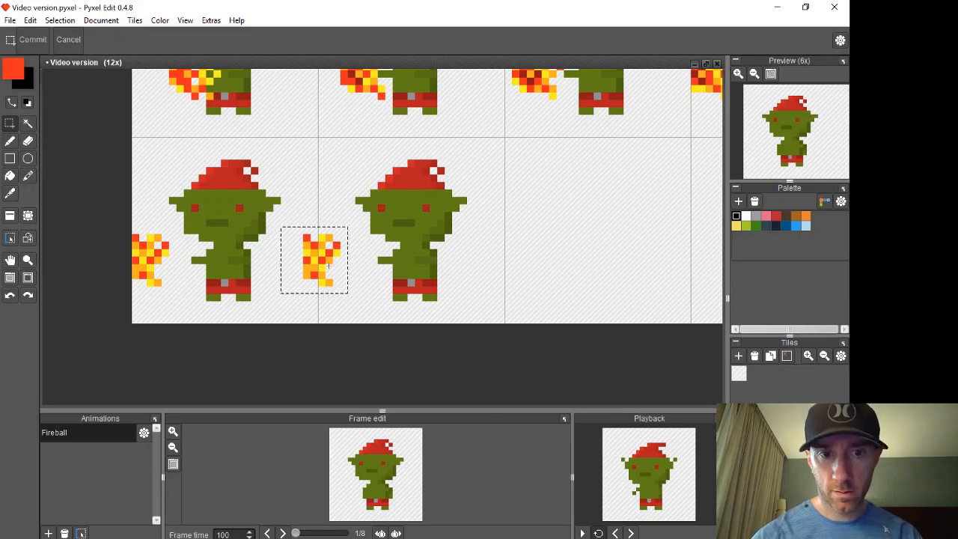
key("ctrl+d")
left_click_drag(289, 226, 319, 285)
key("Delete")
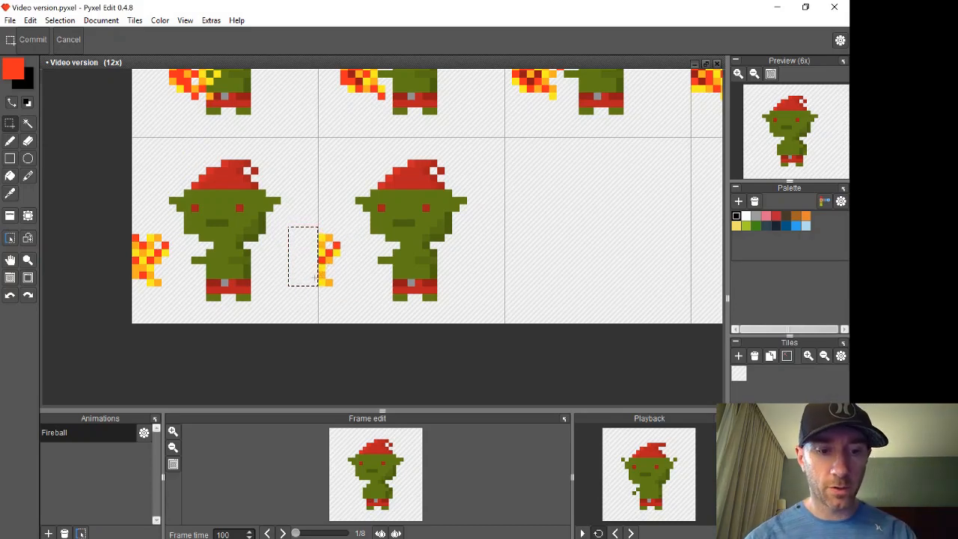
key("ctrl+d")
Copy the fourth row's second tile into the third tile of the same row
scroll(422, 318, "up", 1)
scroll(422, 318, "down", 2)
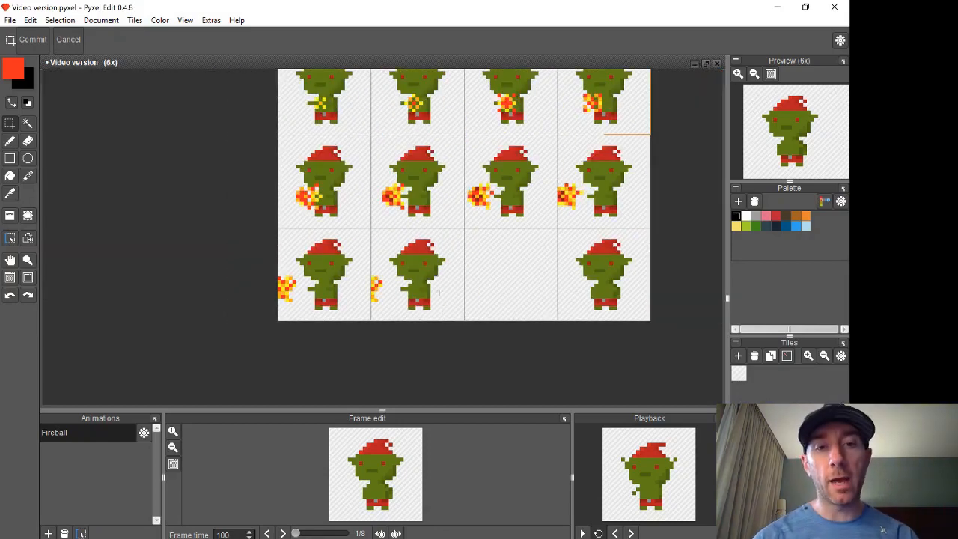
double_click(380, 245)
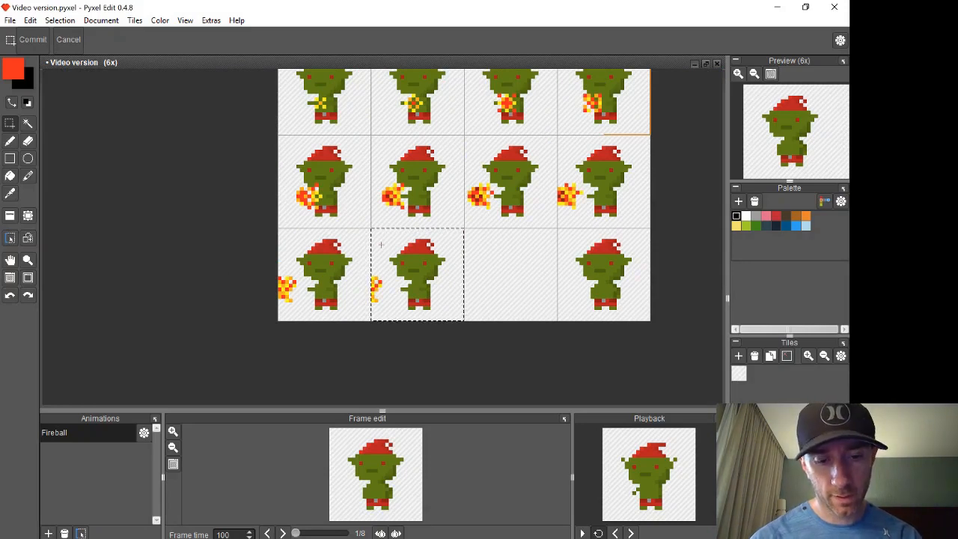
left_click(495, 257)
key("ctrl+v")
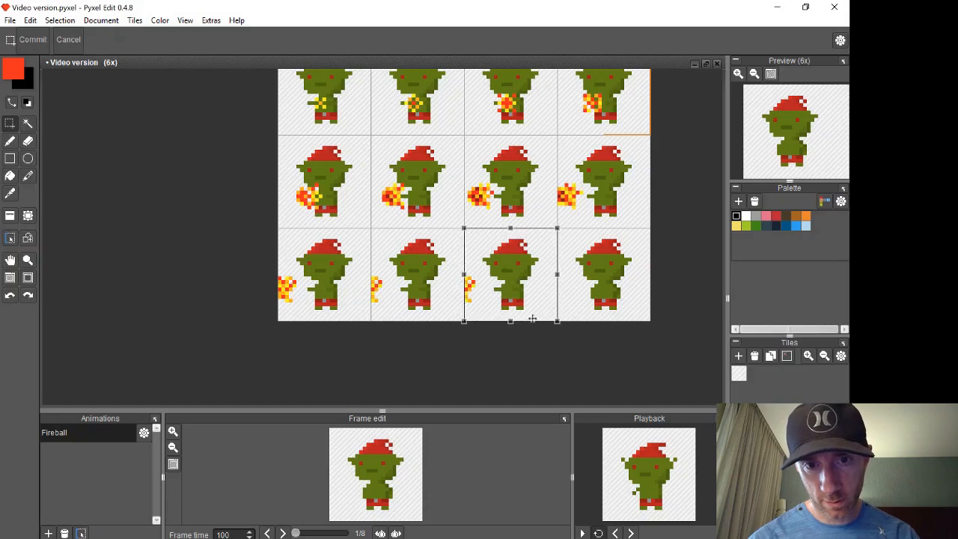
scroll(534, 326, "up", 2)
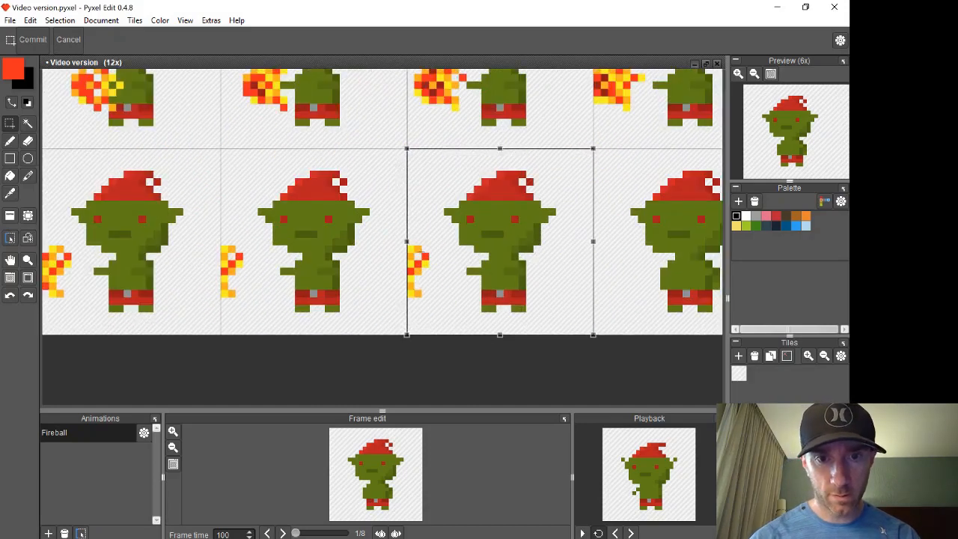
left_click(387, 244)
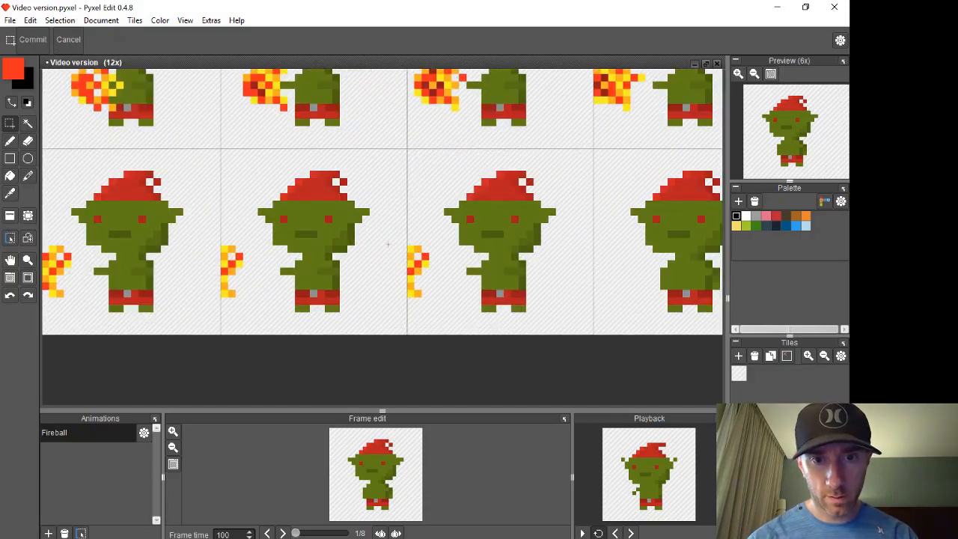
Shift the third tile's fireball two pixels left and delete everything that spills into the second tile
left_click_drag(407, 239, 445, 322)
left_click_drag(425, 286, 414, 286)
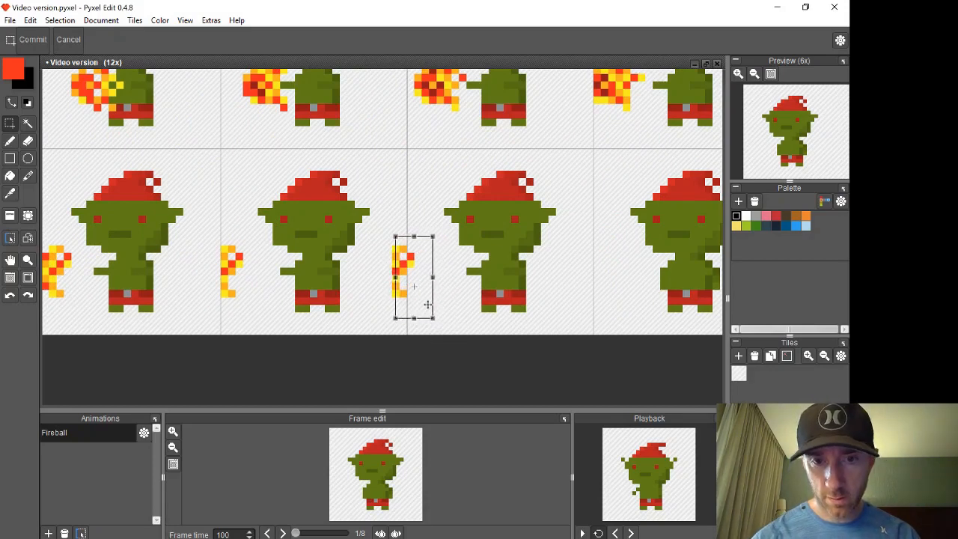
key("Return")
key("ctrl+d")
left_click_drag(378, 236, 406, 311)
key("Delete")
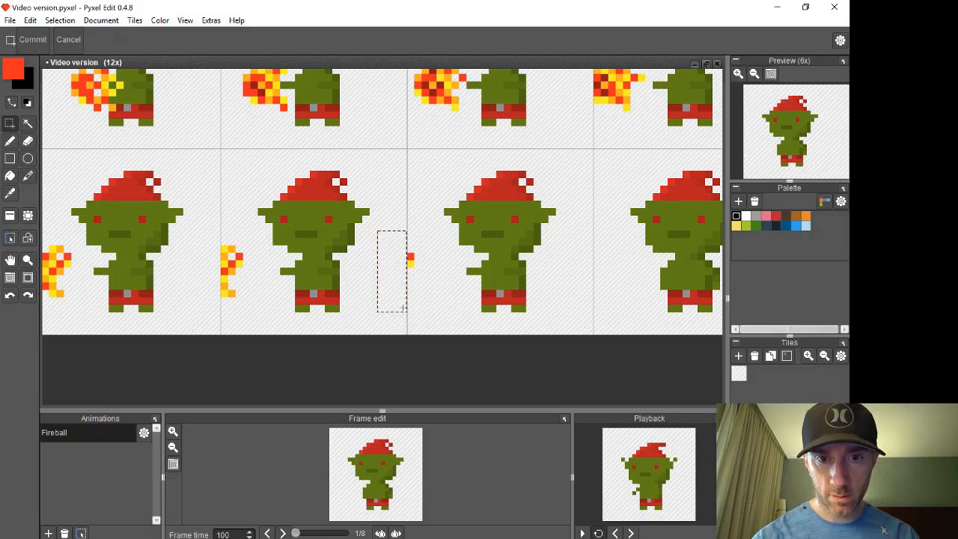
key("ctrl+d")
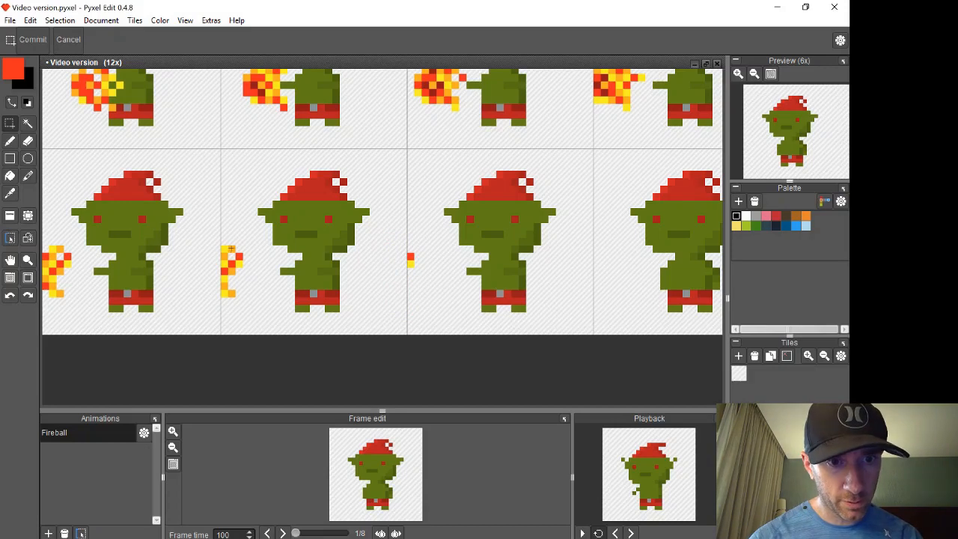
Paint one pixel in orange sampled from the second tile's fireball at the third tile's border, below the fireball remnant
key("alt+s")
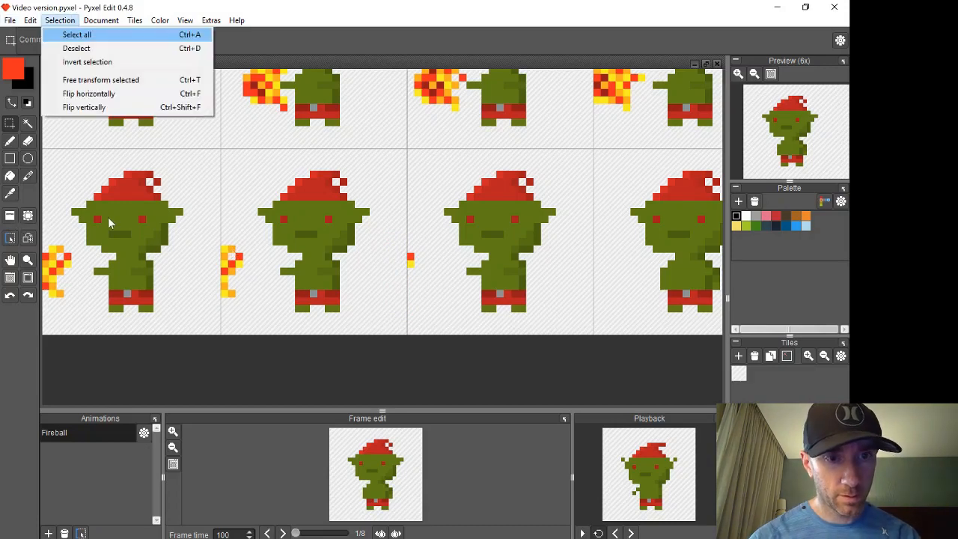
left_click(293, 22)
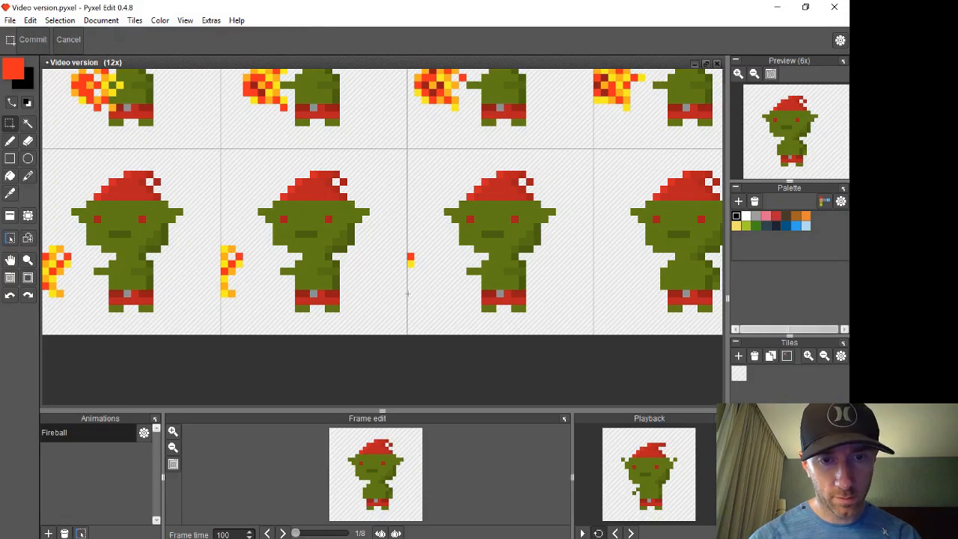
left_click(8, 144)
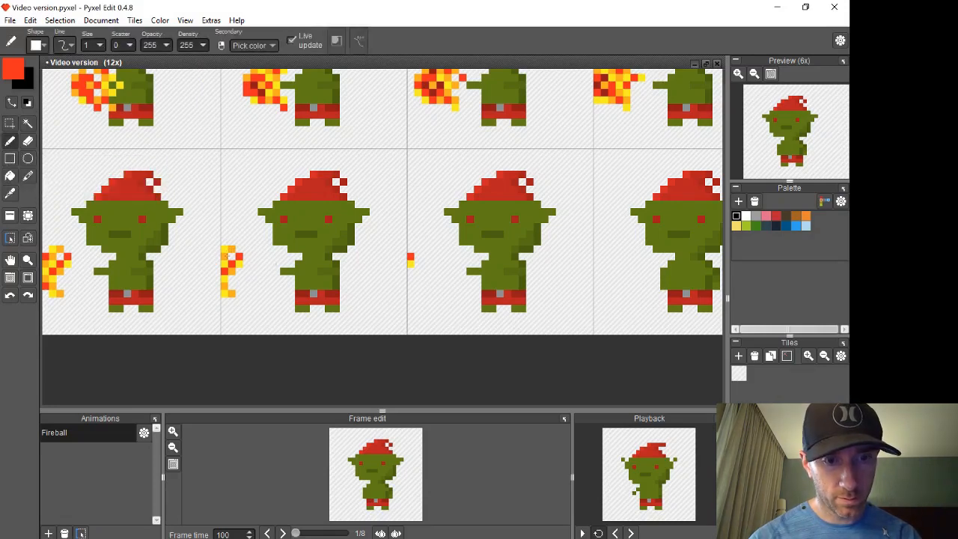
key("i")
left_click(226, 255)
key("b")
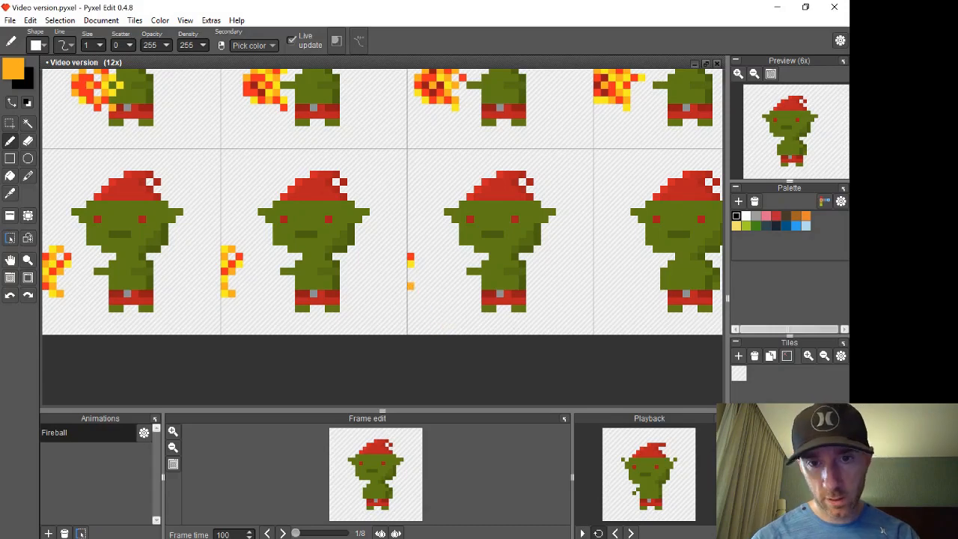
Set the length of the Fireball animation to 16 tiles
scroll(376, 279, "down", 5)
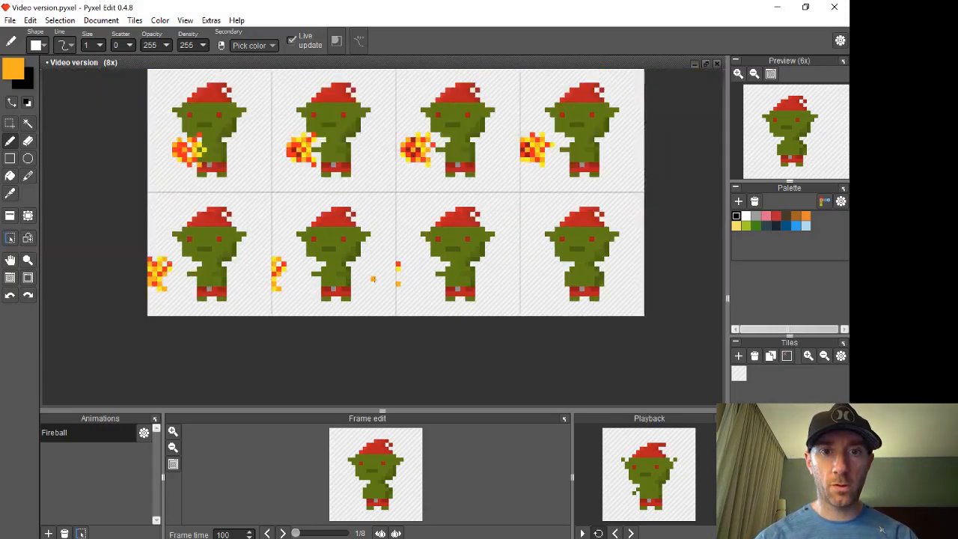
scroll(375, 279, "down", 2)
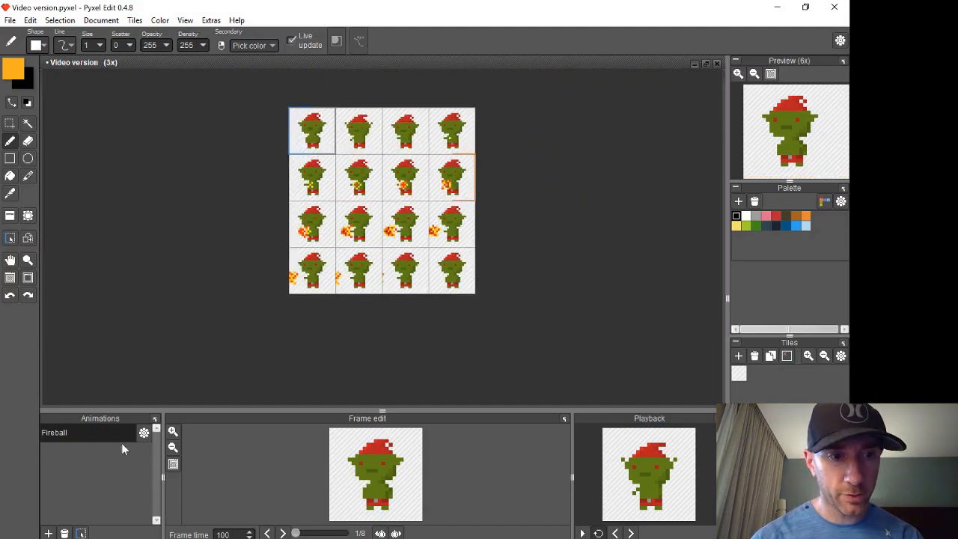
left_click(144, 433)
double_click(117, 386)
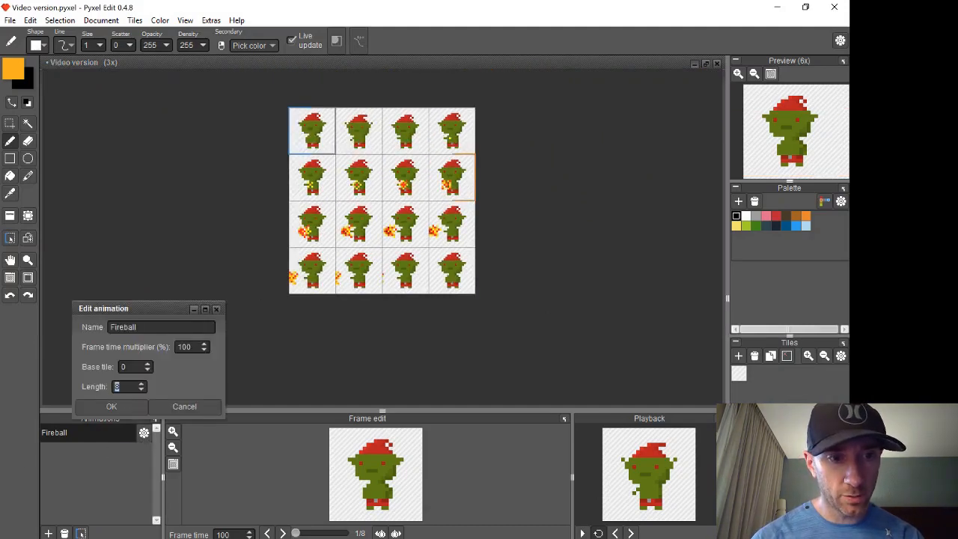
type("16")
left_click(123, 408)
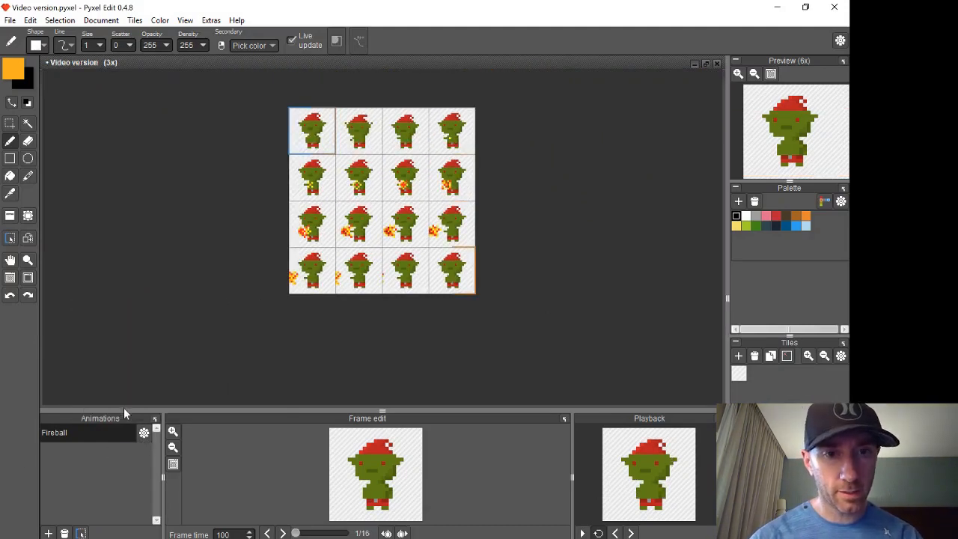
Play the Fireball animation and paint a small back-arm stub beside the goblin's body in the fourth row's third and second tiles, using sampled greens
left_click(582, 533)
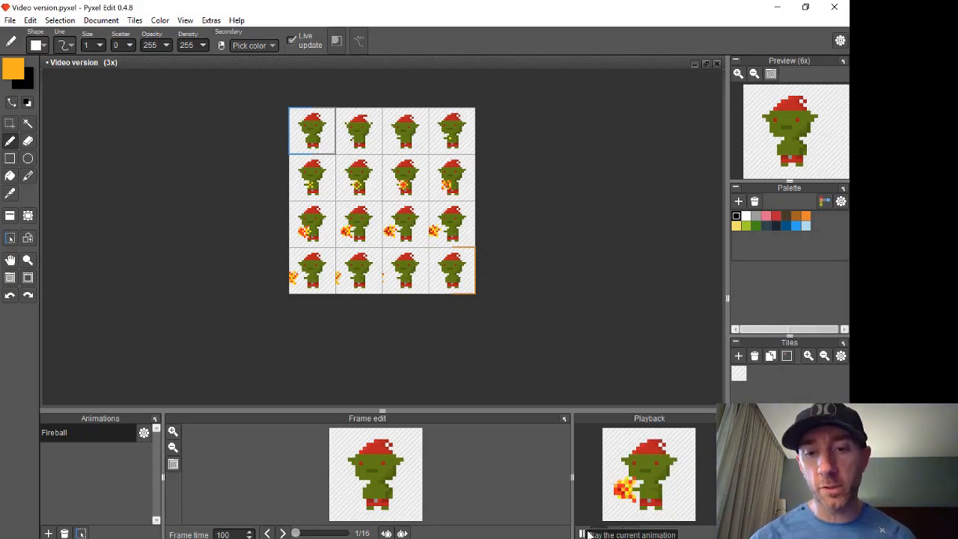
scroll(457, 229, "up", 3)
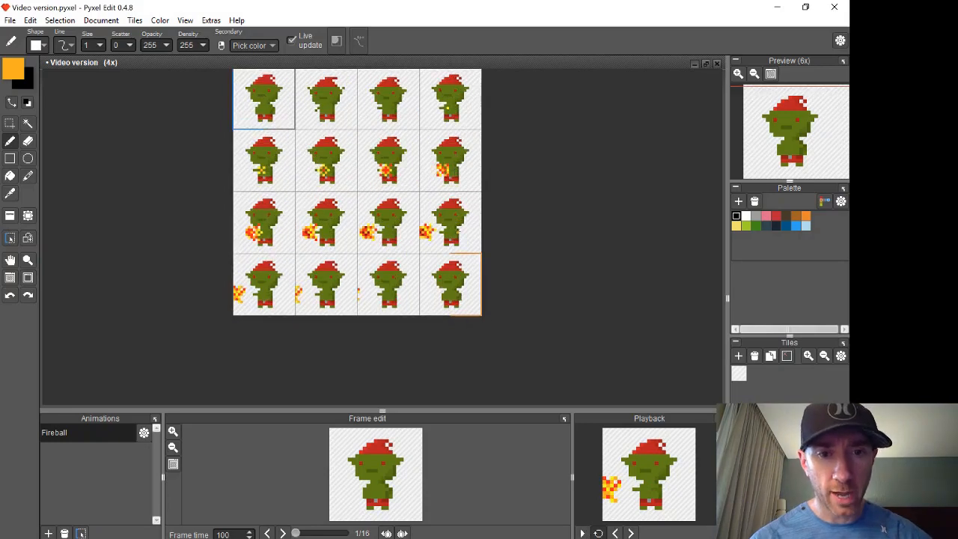
scroll(393, 323, "up", 1)
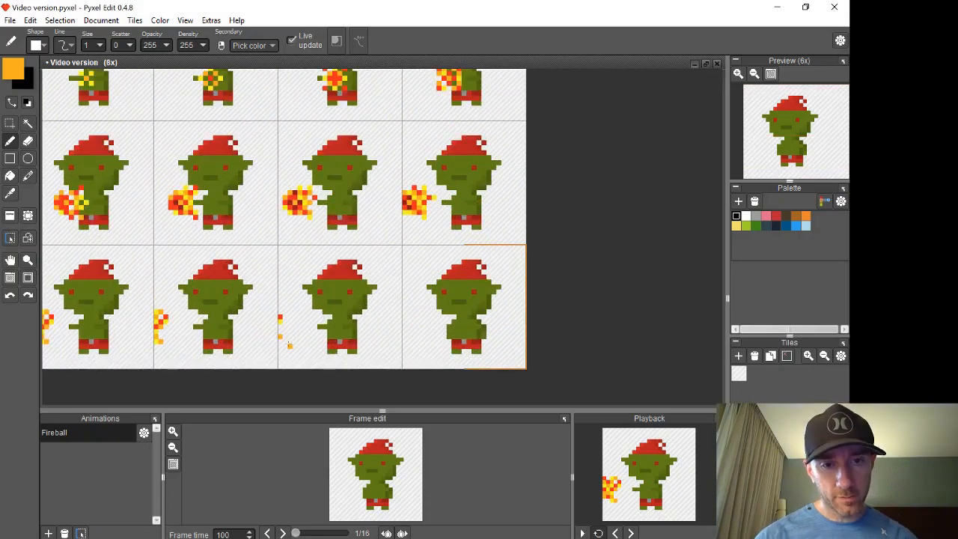
scroll(279, 347, "up", 1)
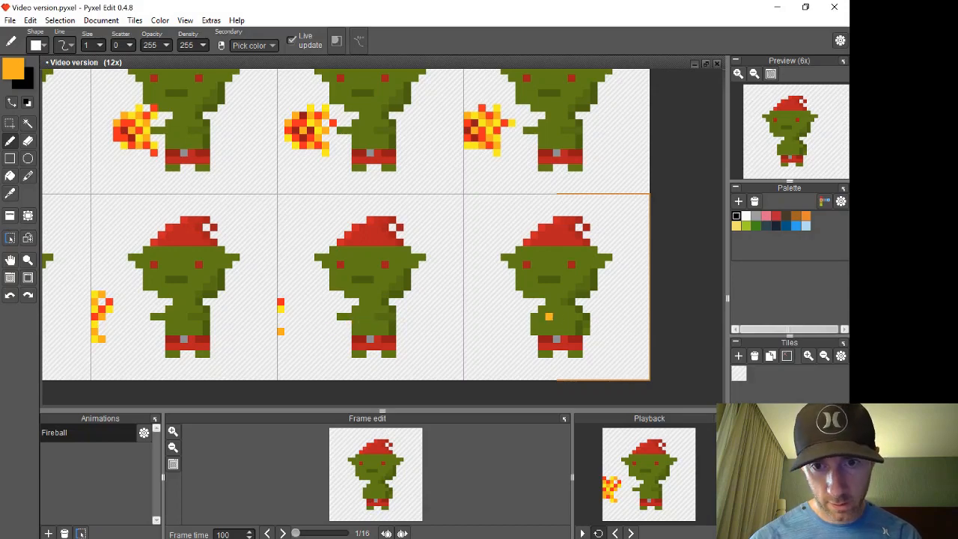
key("i")
left_click(588, 315)
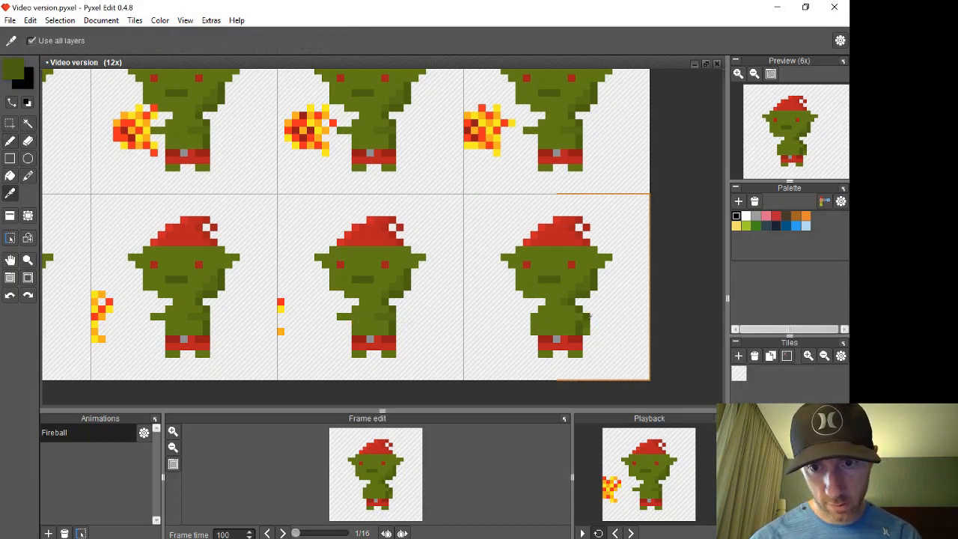
key("b")
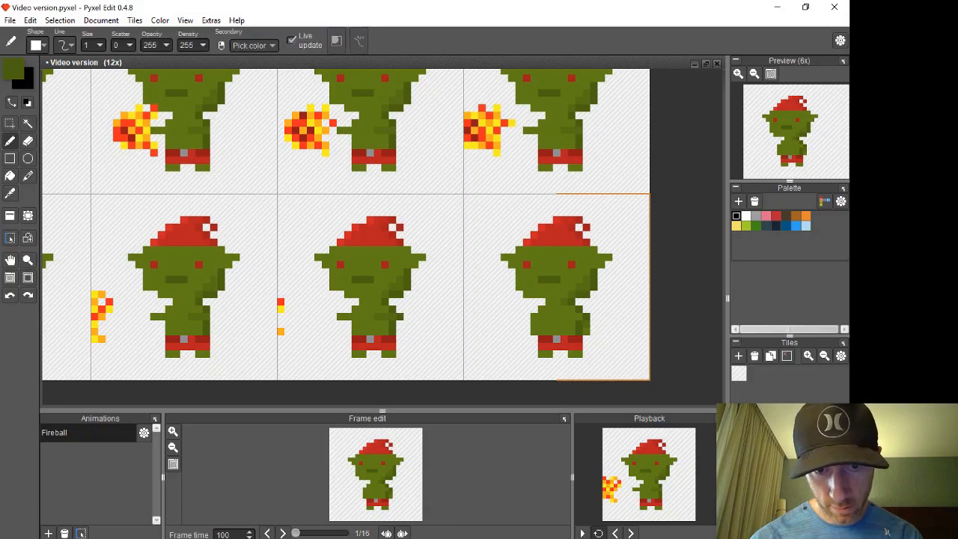
left_click(382, 318, "alt")
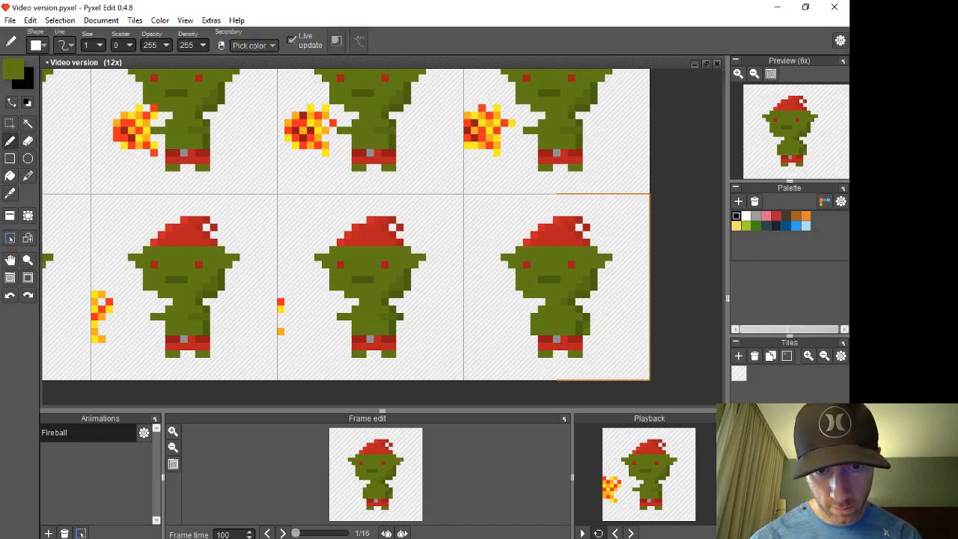
left_click(407, 353)
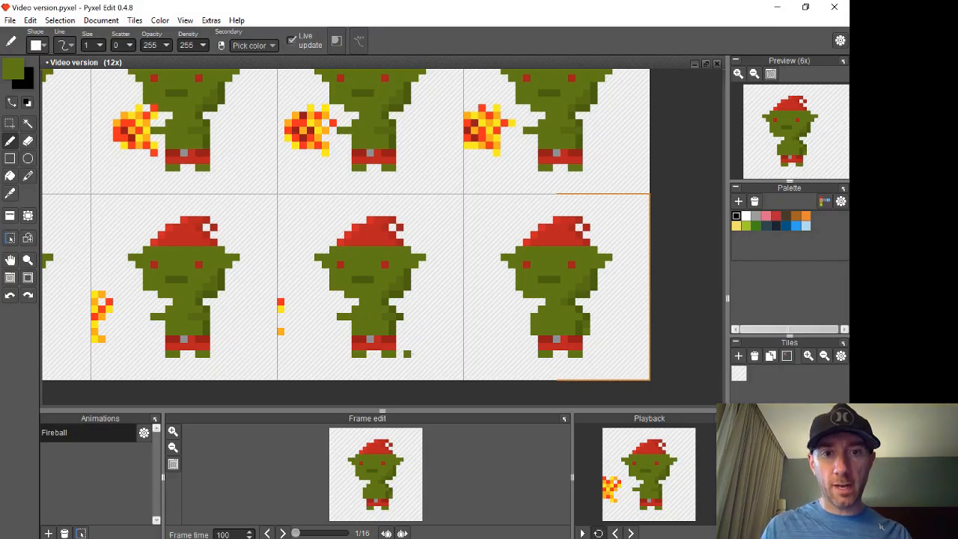
key("ctrl+z")
left_click(429, 316)
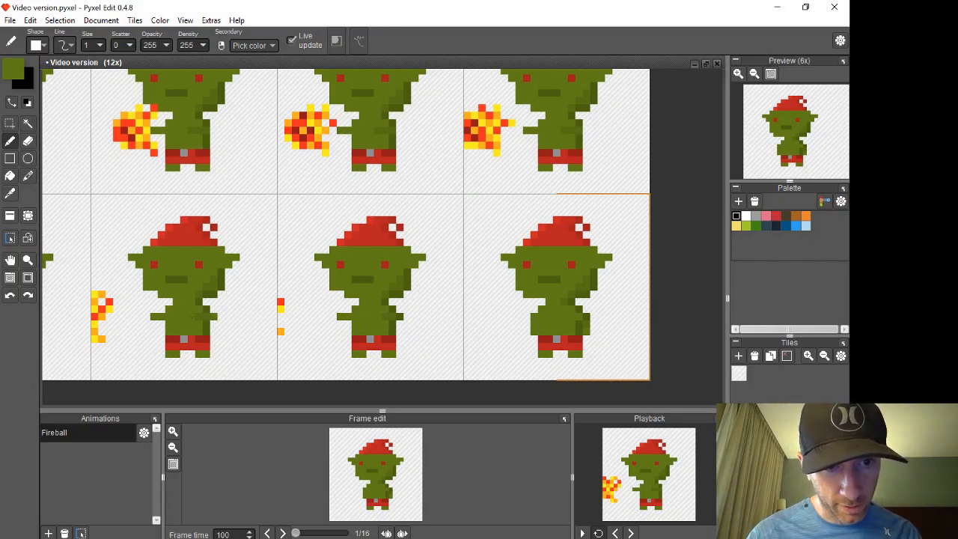
left_click(184, 323, "alt")
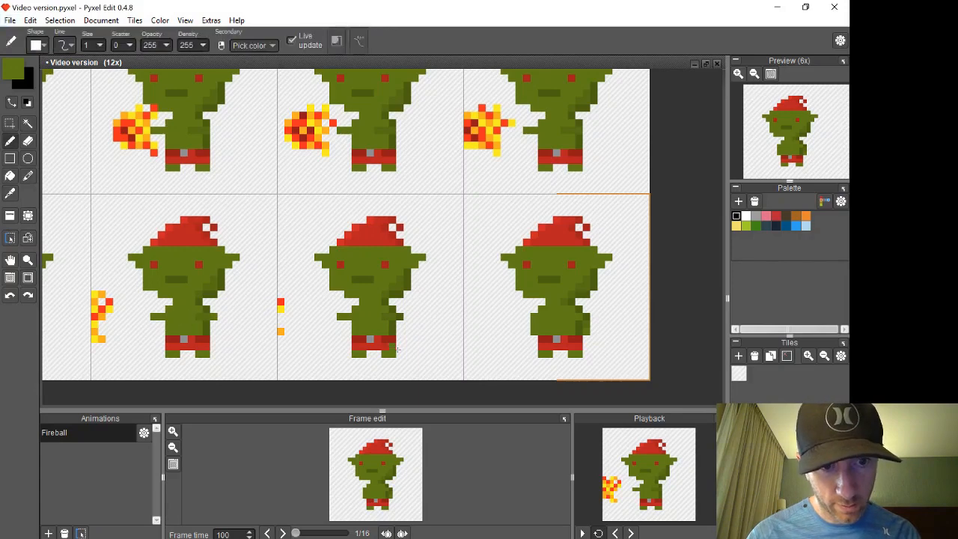
Bend both of the goblin's arms one pixel downward in the fourth row's third tile with sampled greens, and play the animation
left_click(586, 324, "alt")
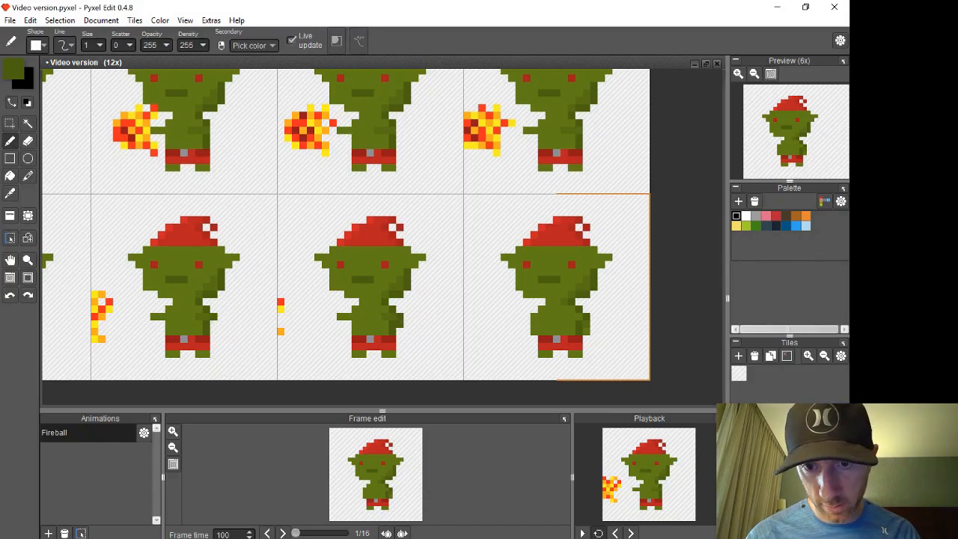
left_click(596, 329, "alt")
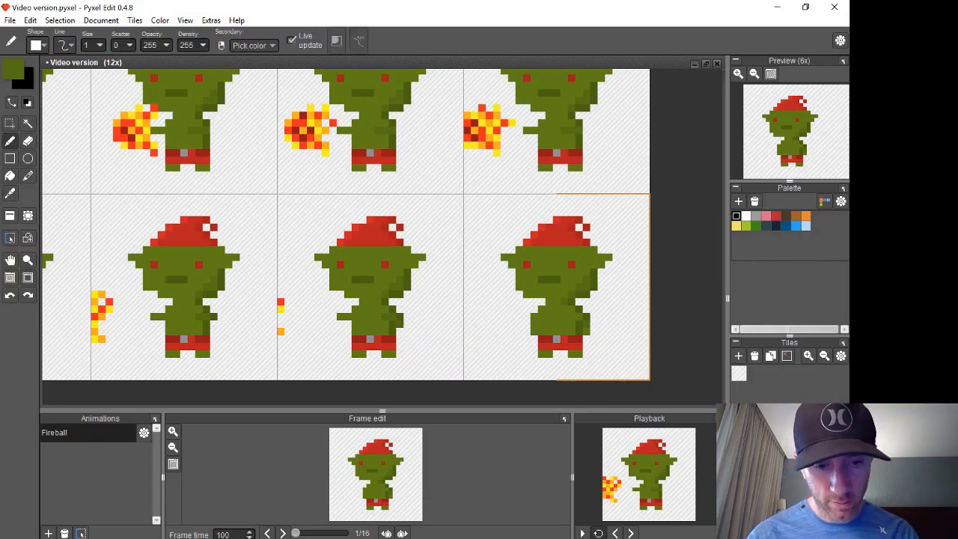
left_click(387, 318, "alt")
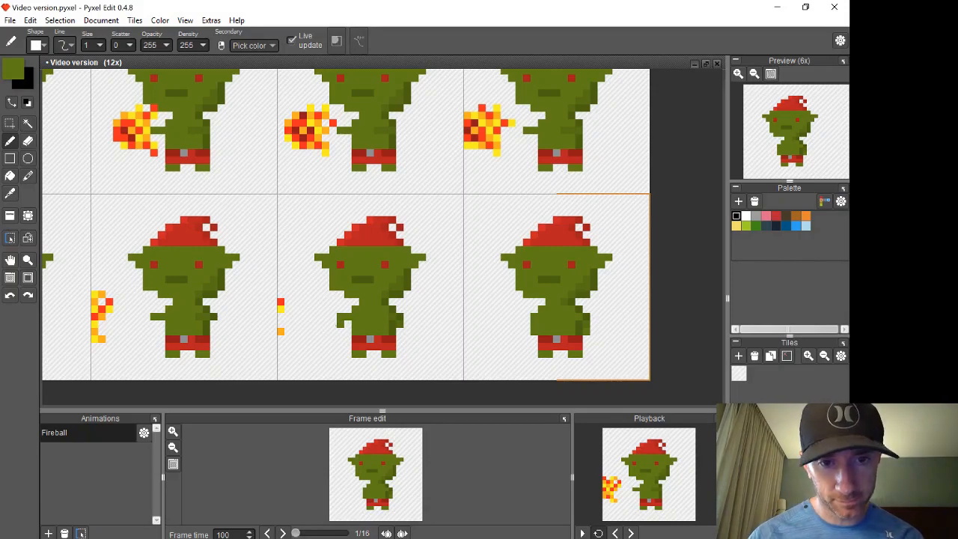
key("e")
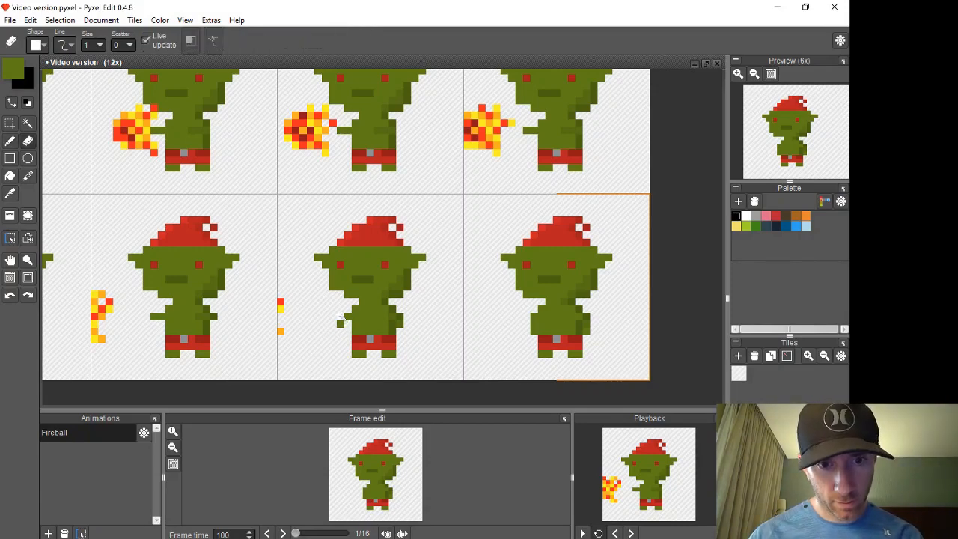
left_click(581, 533)
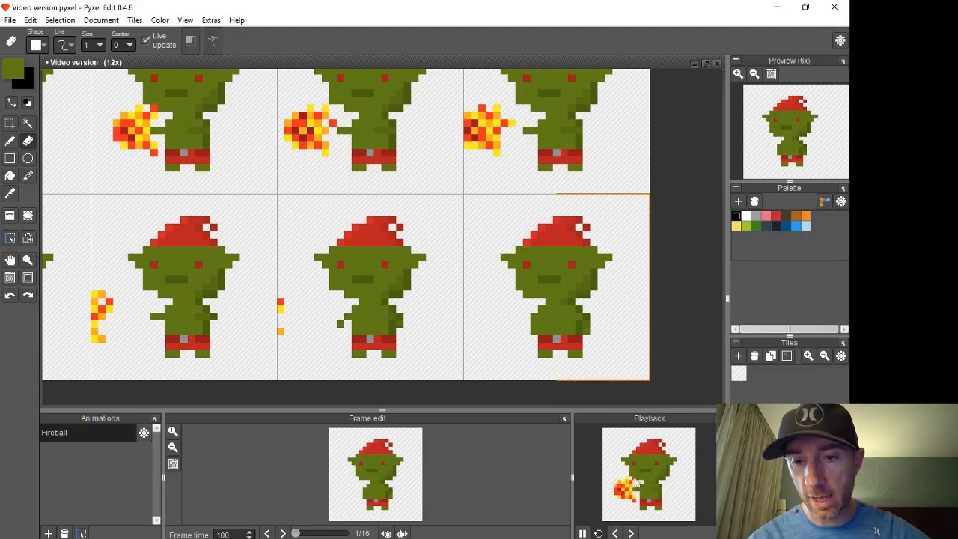
left_click(585, 532)
Shift the goblin's head and hat one pixel right in the second and third tiles of the third row
scroll(385, 265, "down", 2)
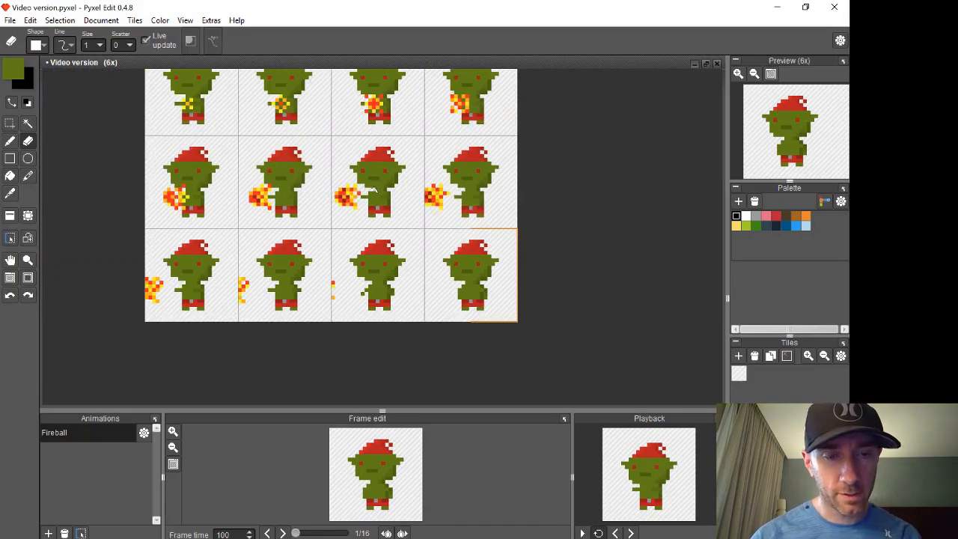
scroll(372, 190, "up", 1)
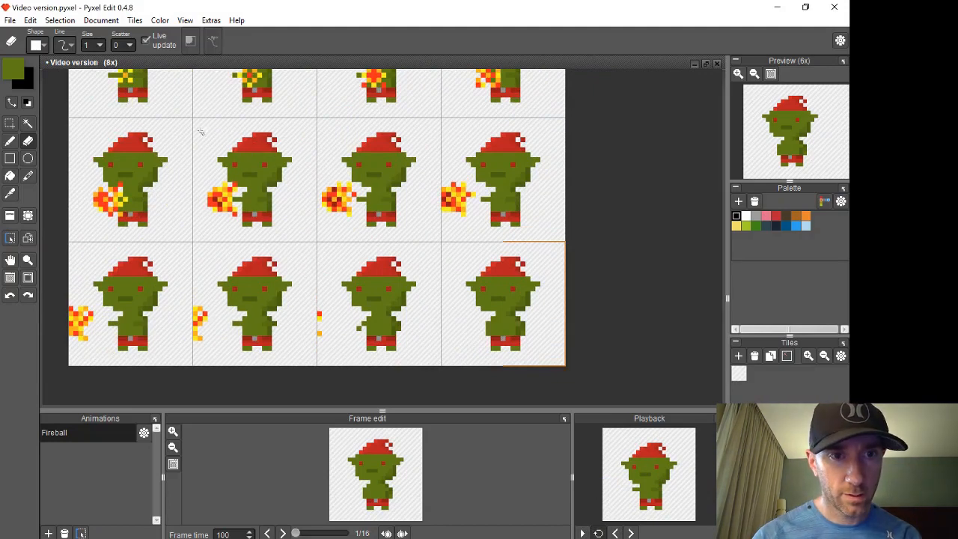
left_click(10, 123)
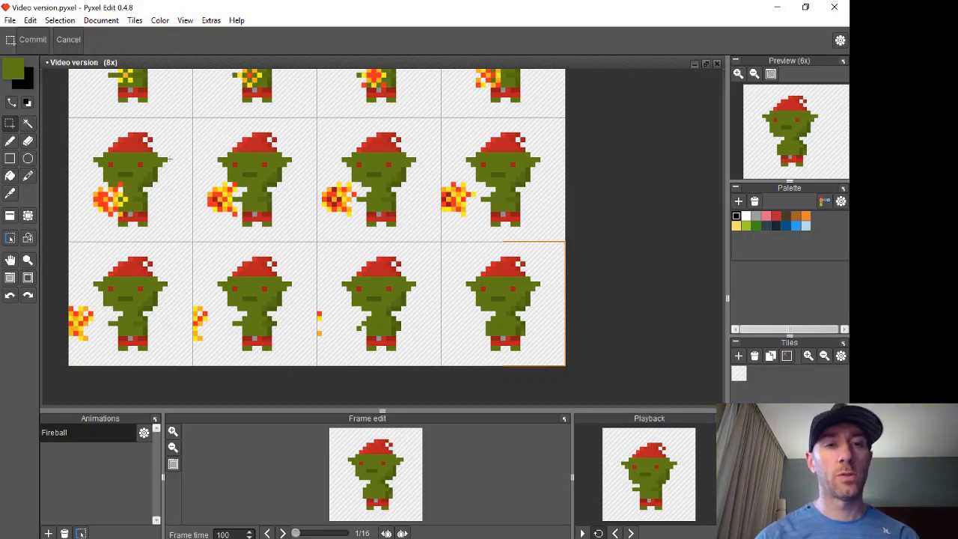
left_click_drag(218, 134, 275, 168)
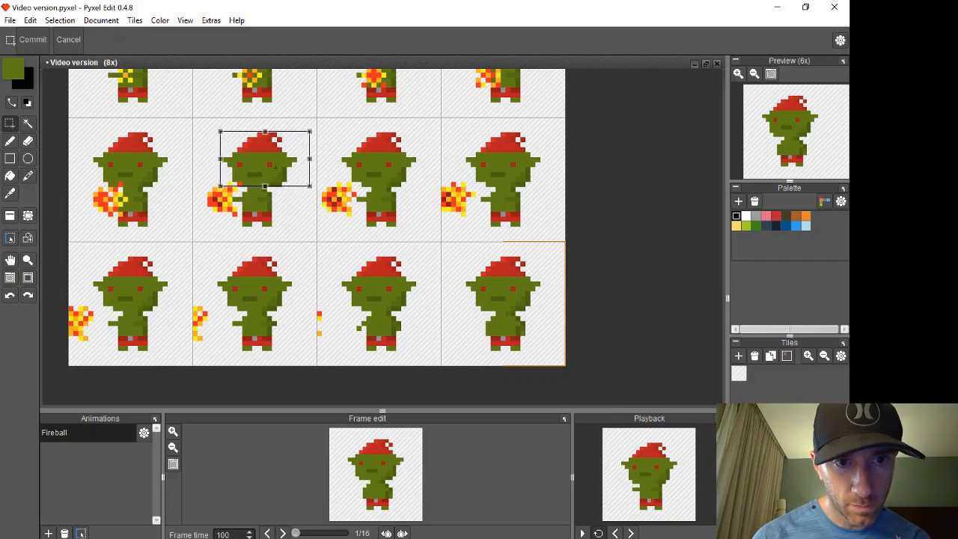
key("Return")
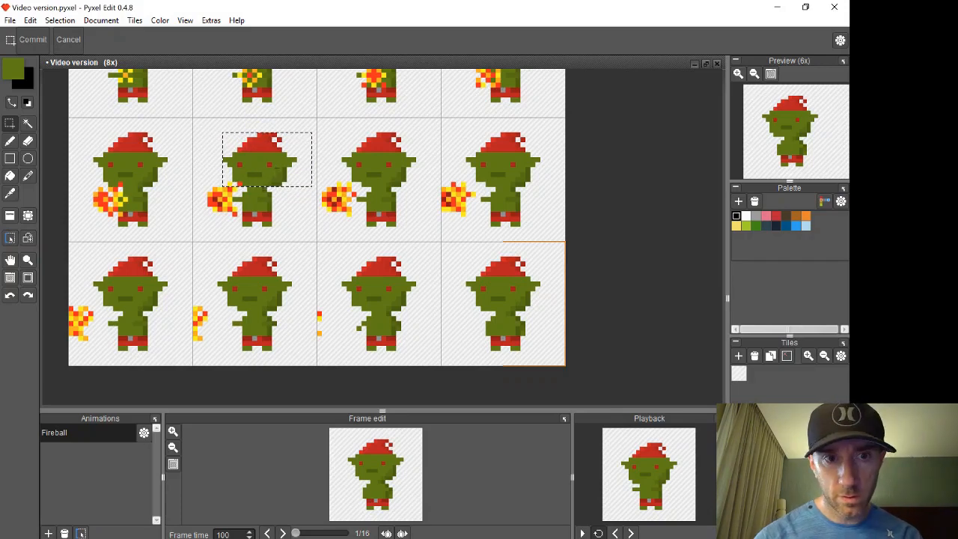
key("ctrl+d")
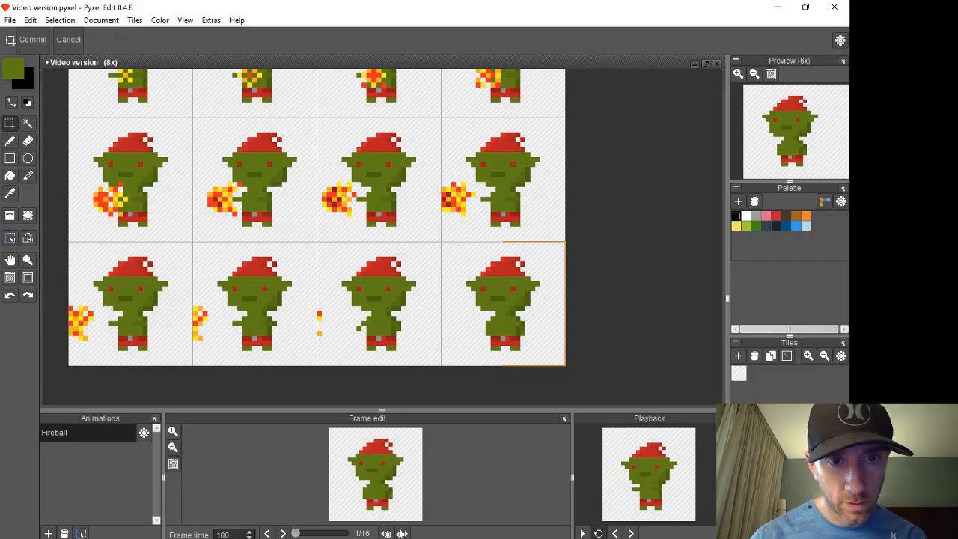
left_click_drag(356, 142, 393, 169)
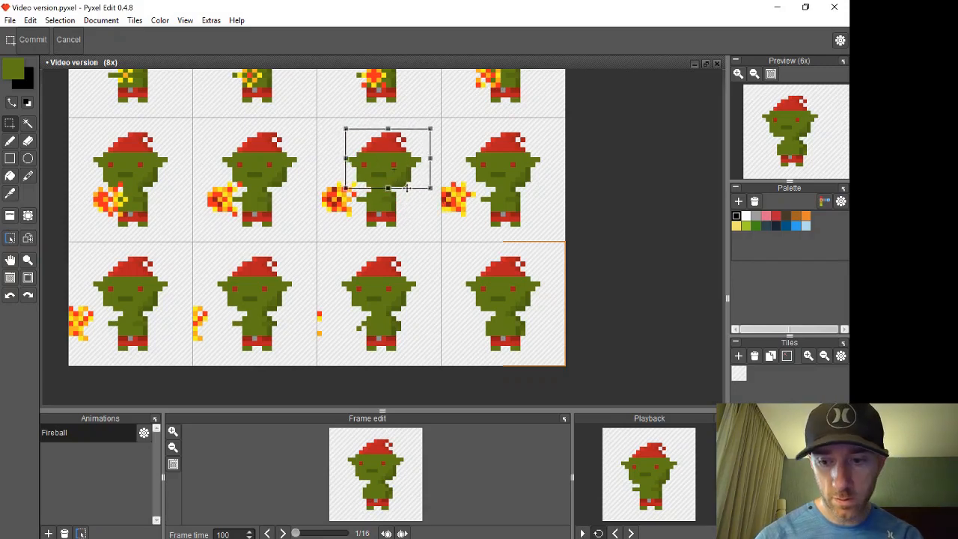
key("Return")
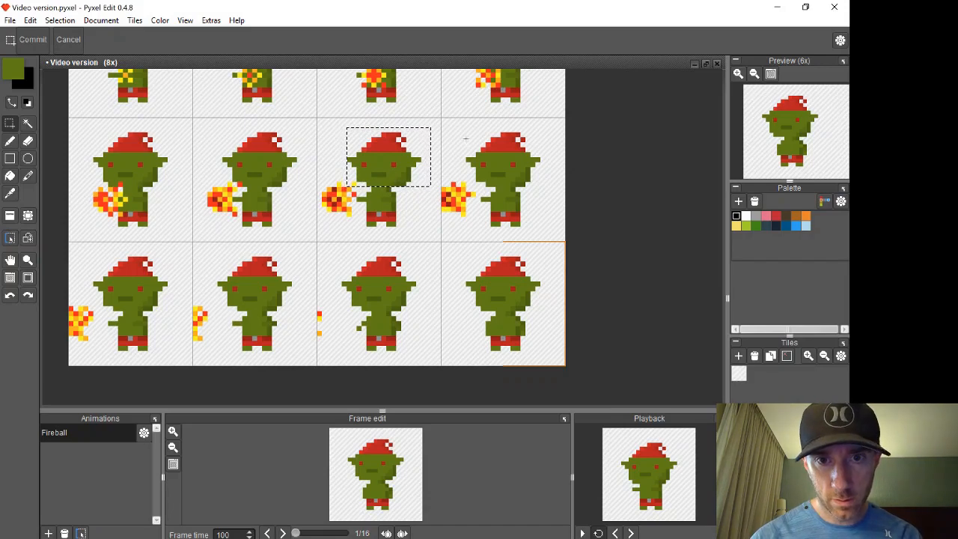
Try the goblin's head one pixel to the right in the third row's fourth tile, play the animation, and shift the head back
left_click_drag(460, 128, 549, 187)
key("Right")
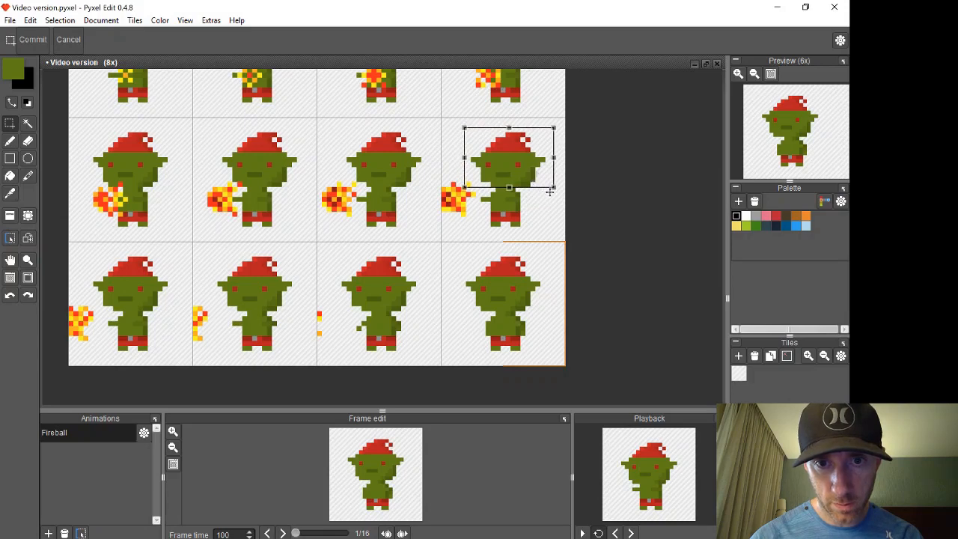
key("Return")
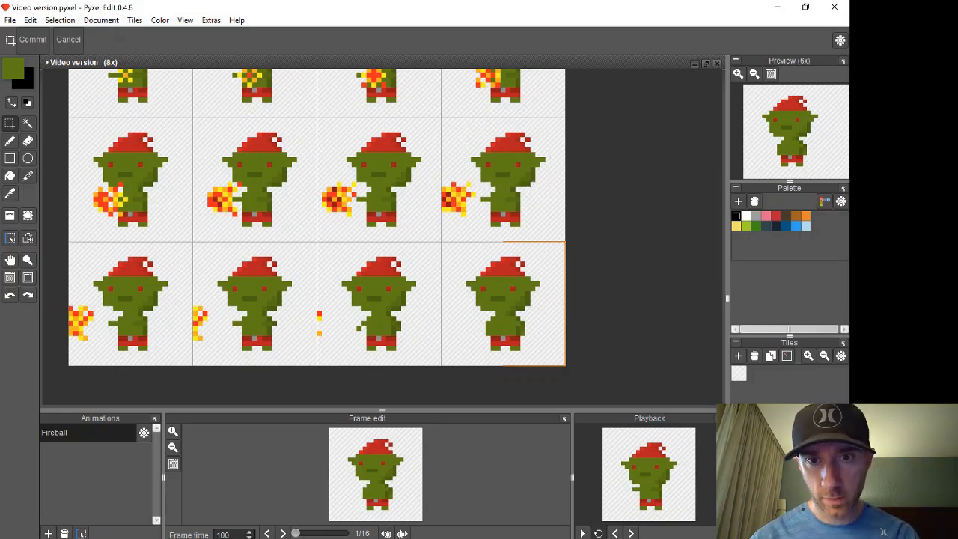
left_click(583, 533)
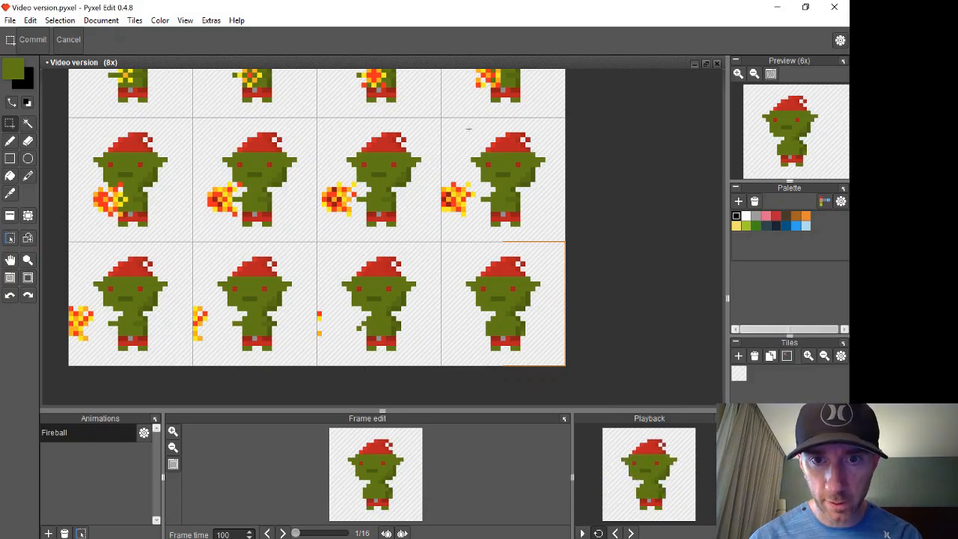
left_click_drag(467, 128, 516, 173)
key("Return")
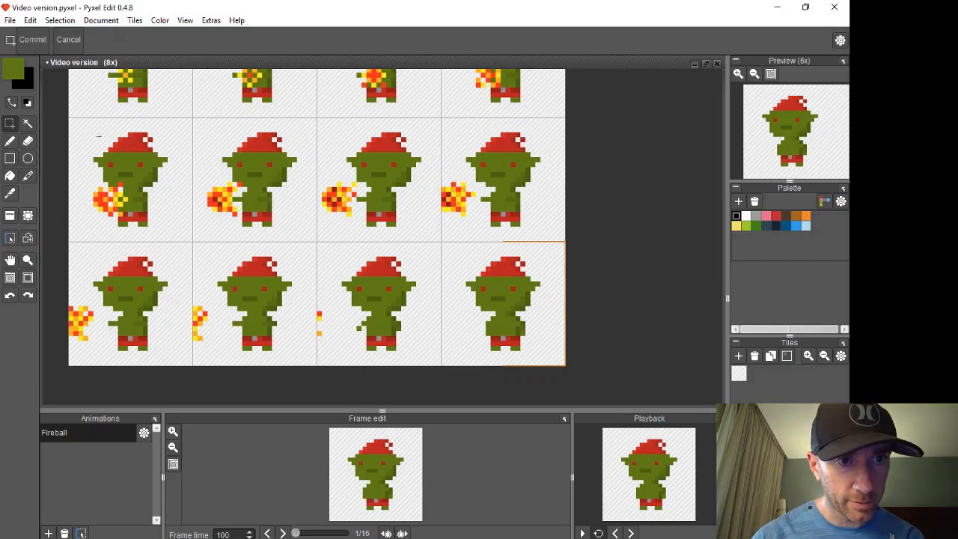
Shift the goblin's head and hat one pixel right in the third row's first tile and play the animation
left_click_drag(83, 128, 184, 182)
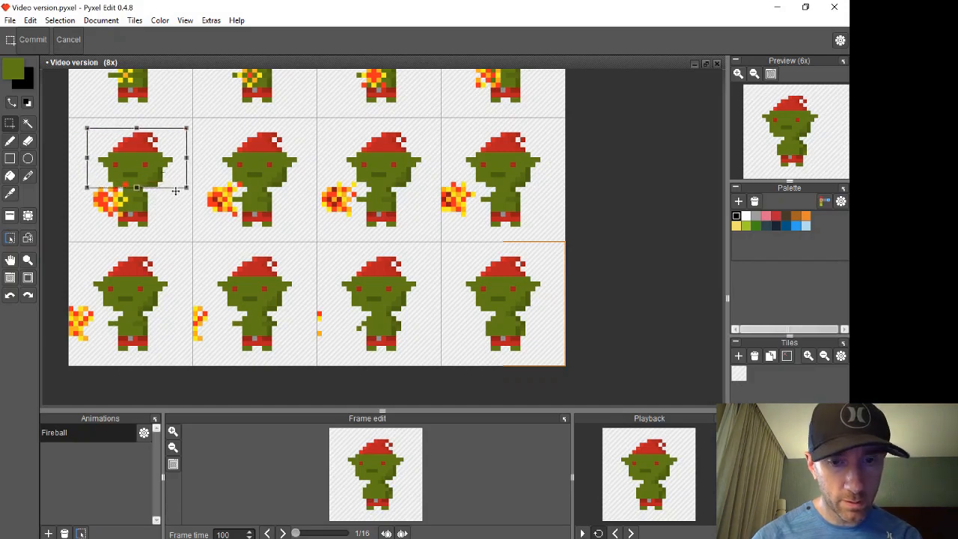
key("Return")
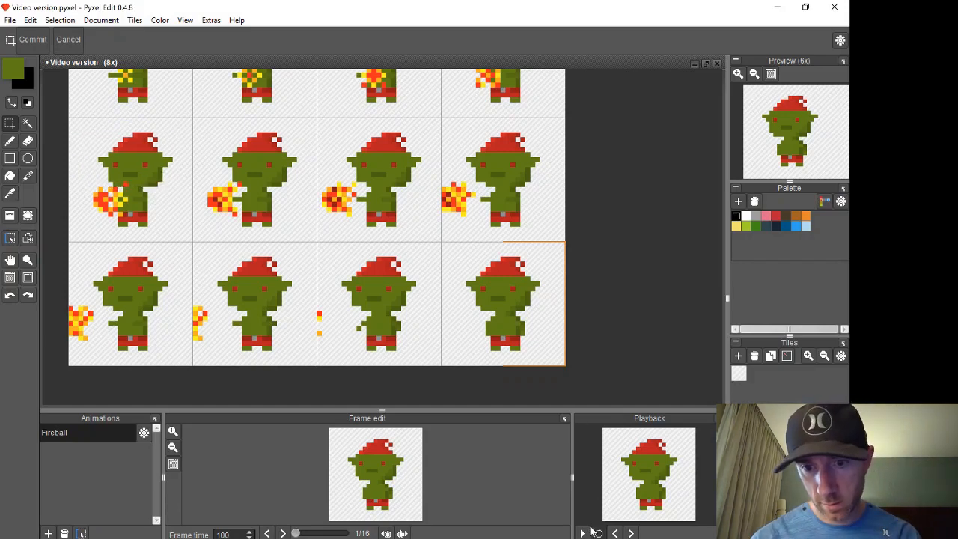
left_click(584, 532)
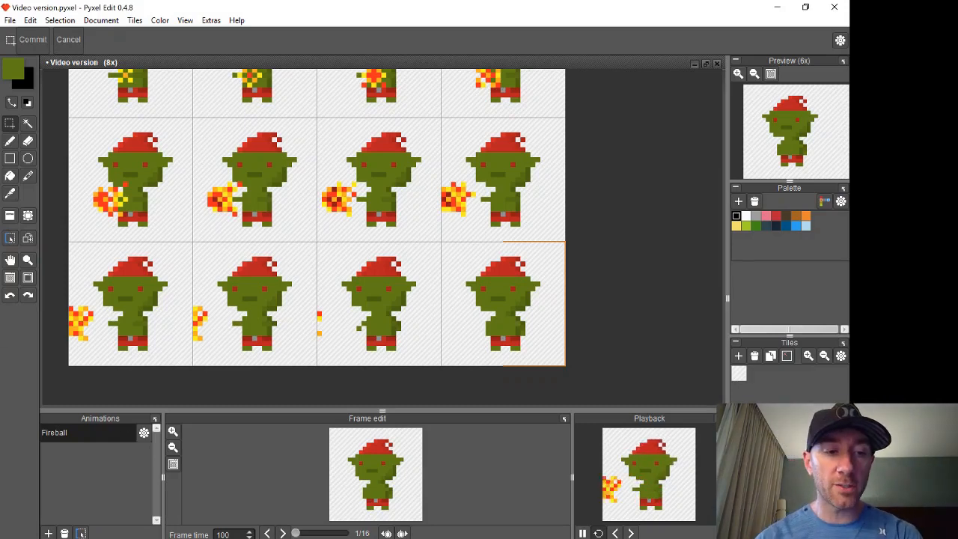
Set the Fireball animation's frame time multiplier to 50%
left_click(144, 432)
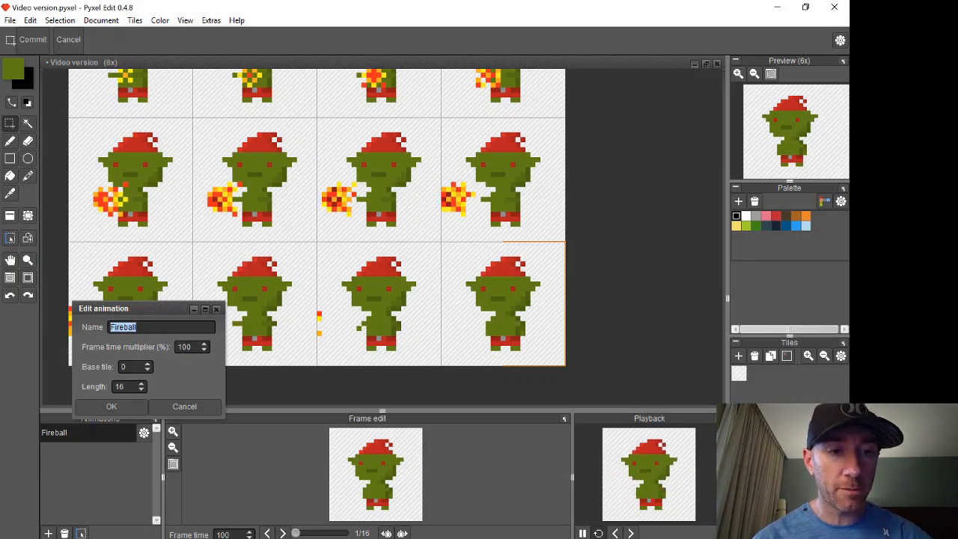
key("Tab")
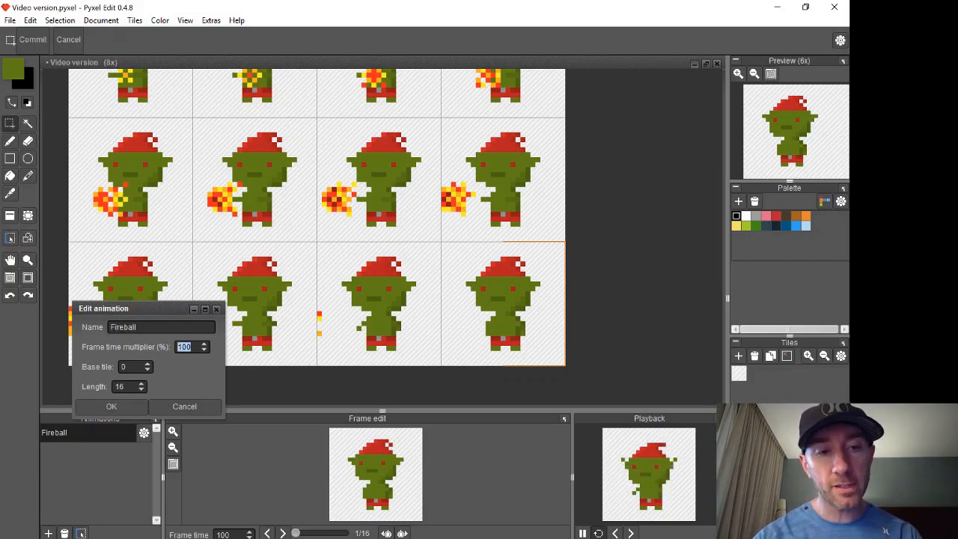
left_click(129, 403)
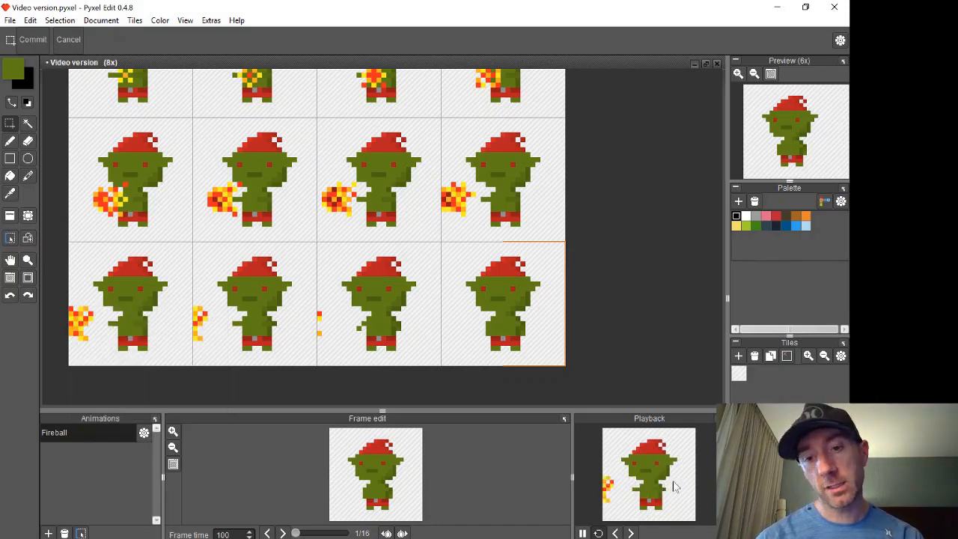
Set the Fireball animation's frame time multiplier to 200%
left_click(144, 434)
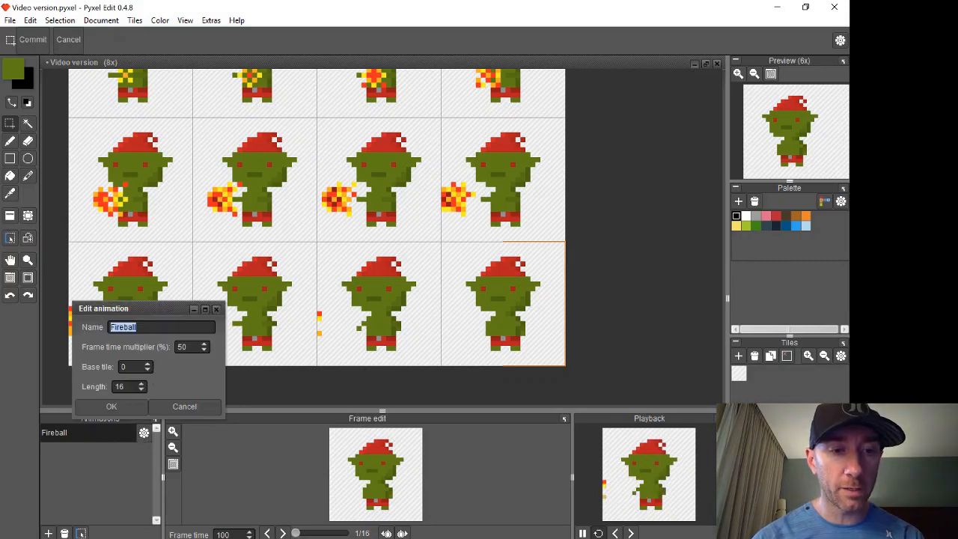
key("Tab")
type("200")
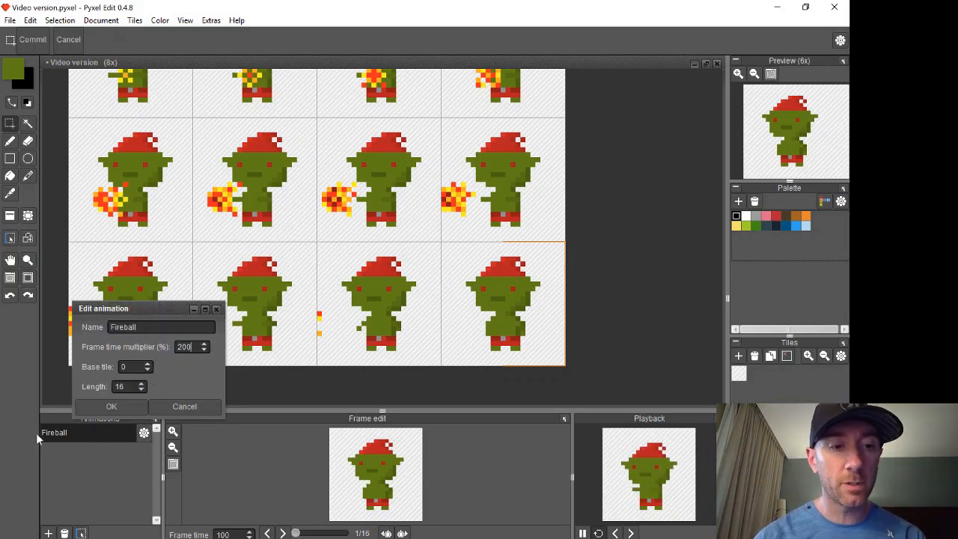
left_click(140, 405)
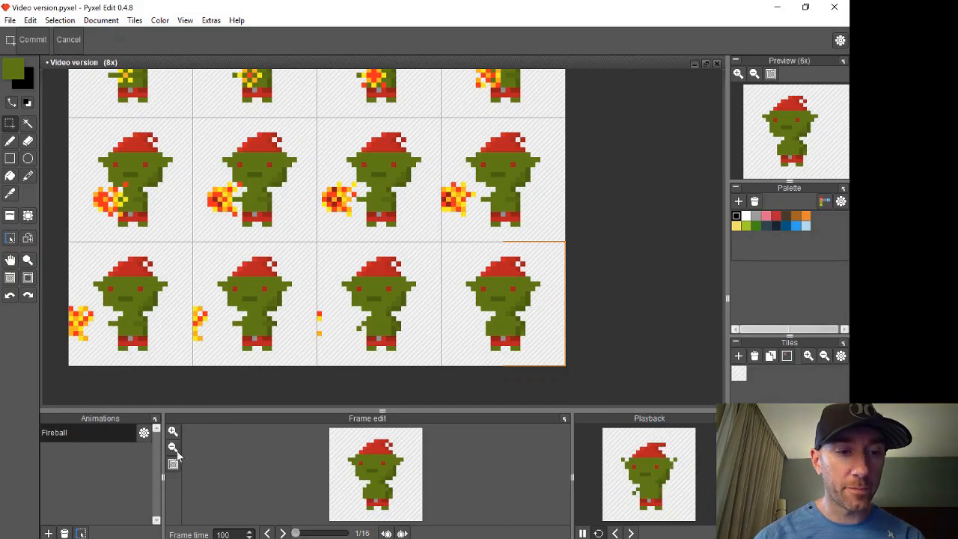
Set the Fireball animation's frame time multiplier to 75%
left_click(144, 434)
double_click(179, 347)
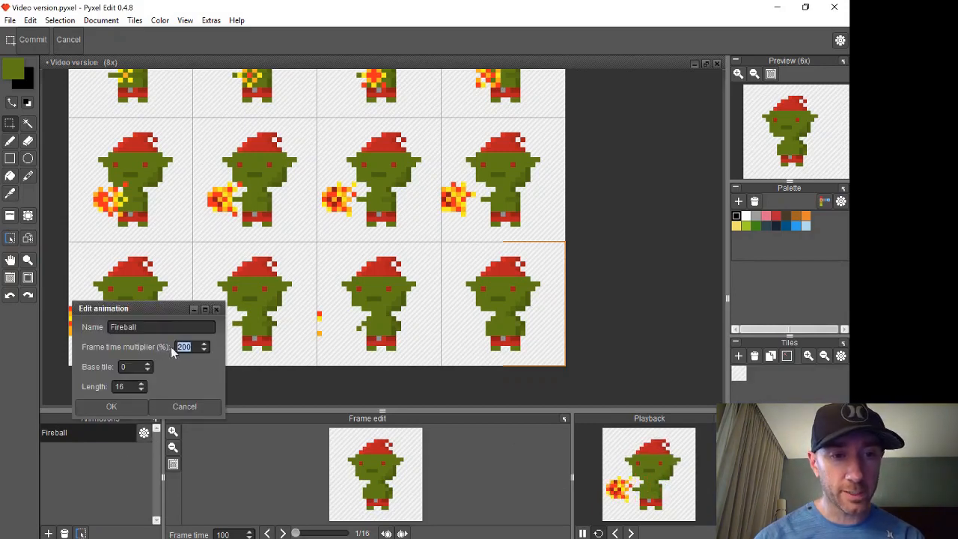
type("75")
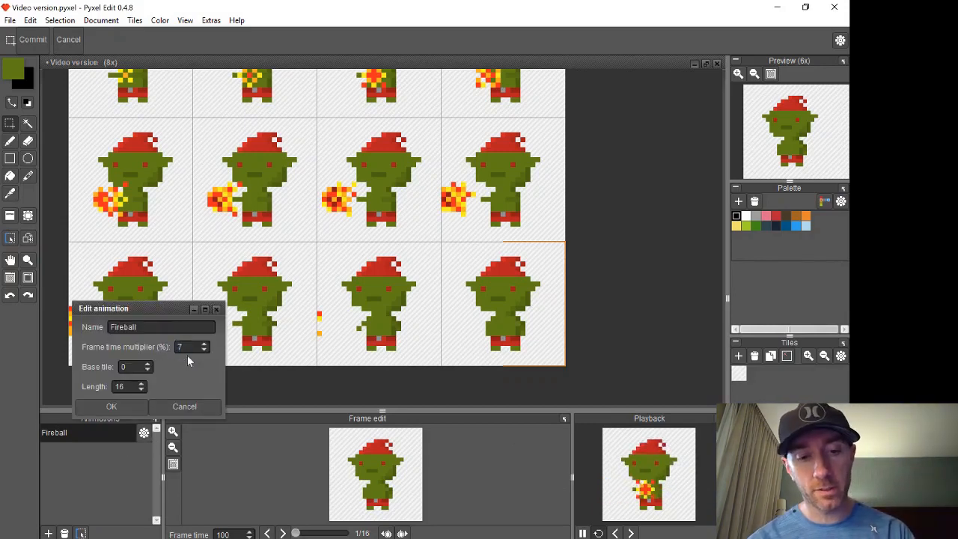
left_click(111, 406)
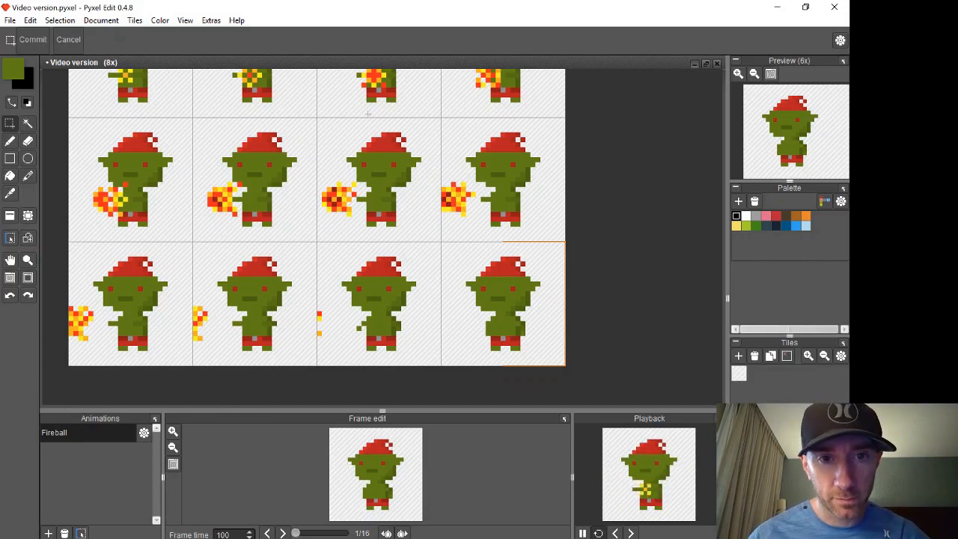
Shift the goblin's head and hat one pixel left in the third row's third tile
left_click_drag(346, 128, 417, 184)
key("Return")
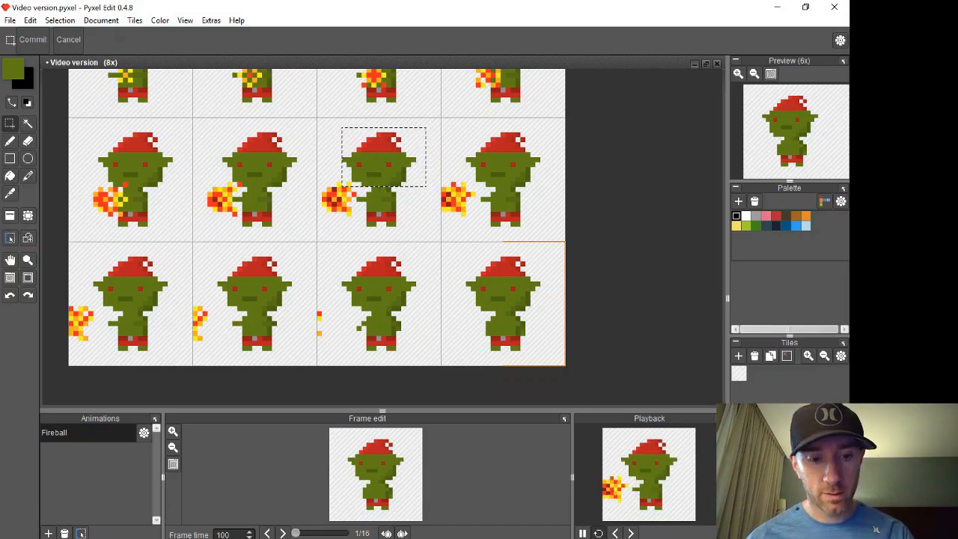